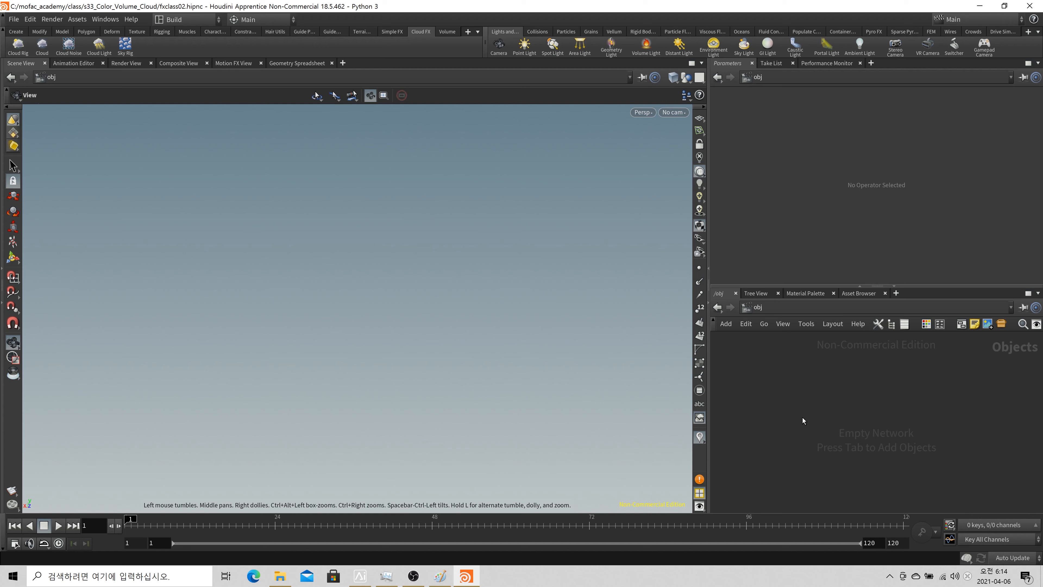
# Add a sphere object to the scene and turn it into a lit cloud with the Cloud Light tool
pyautogui.press('Tab')
pyautogui.write('sphe')
pyautogui.press('Return')
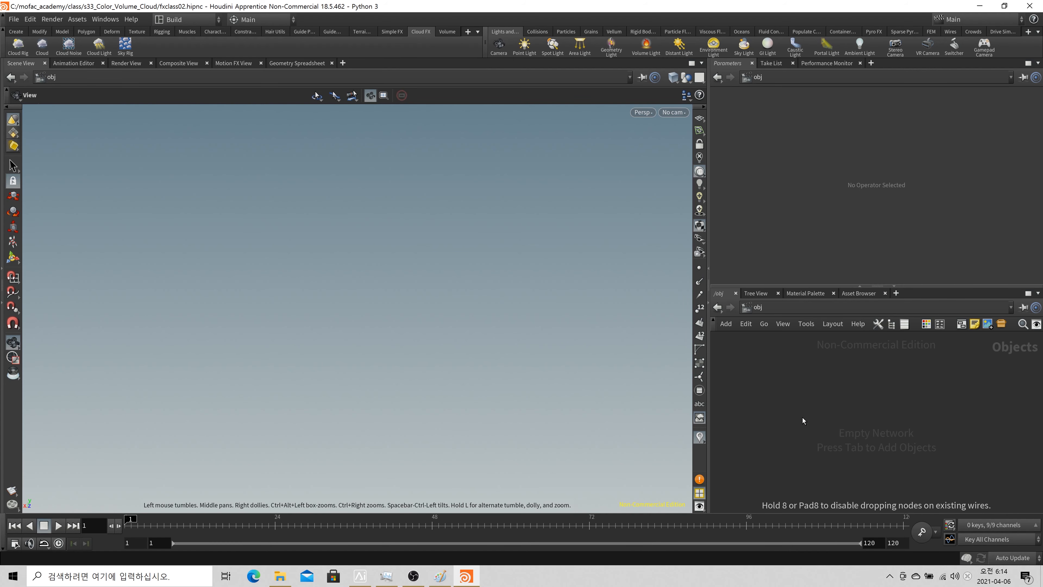
pyautogui.click(792, 379)
pyautogui.press('h')
pyautogui.moveTo(433, 375); pyautogui.dragTo(477, 311)
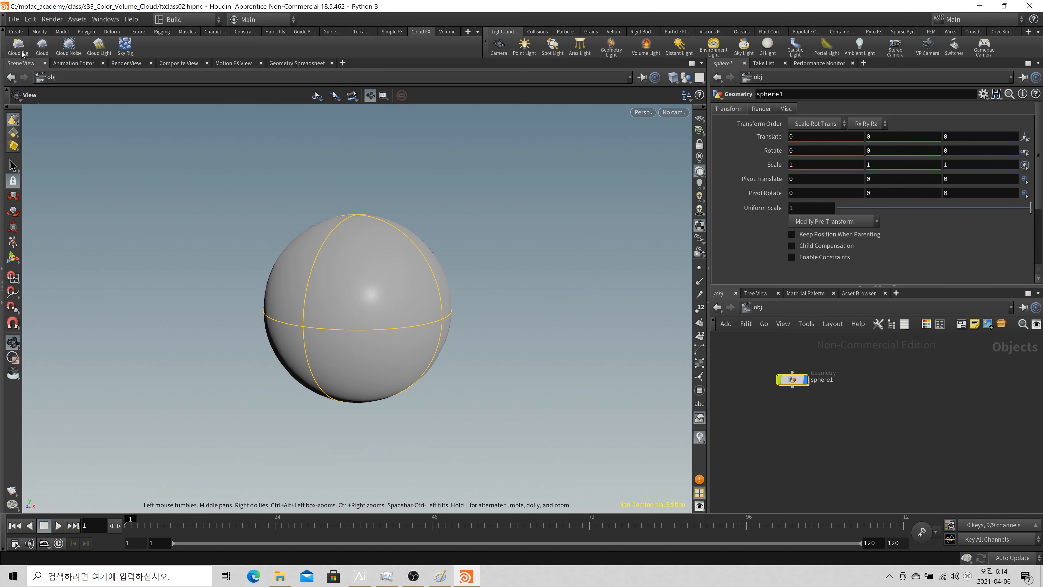
pyautogui.click(99, 45)
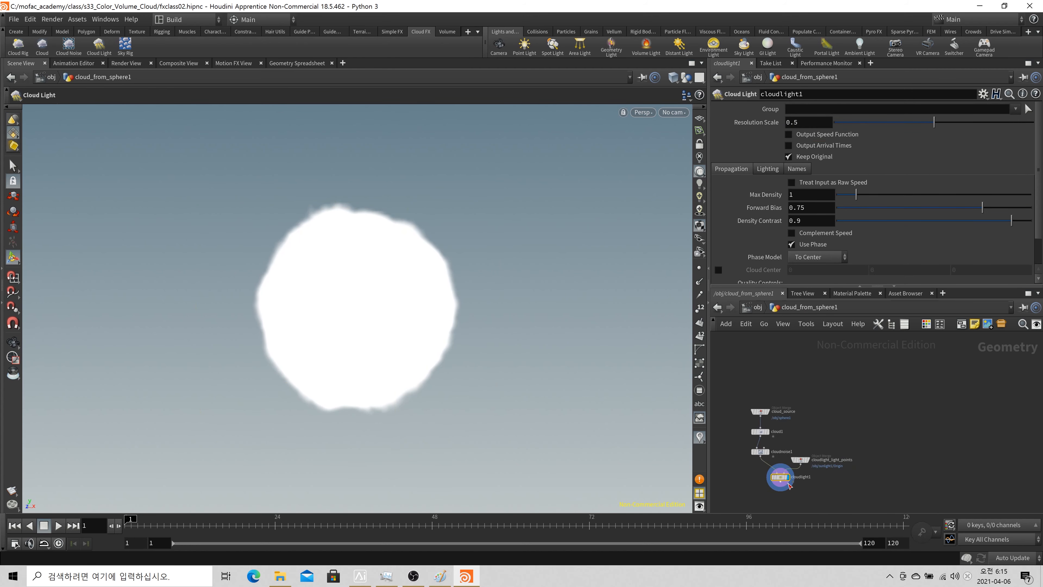
# Review the parameters of the cloud1, cloudnoise1 and cloudlight1 nodes and return to the object level
pyautogui.click(795, 398)
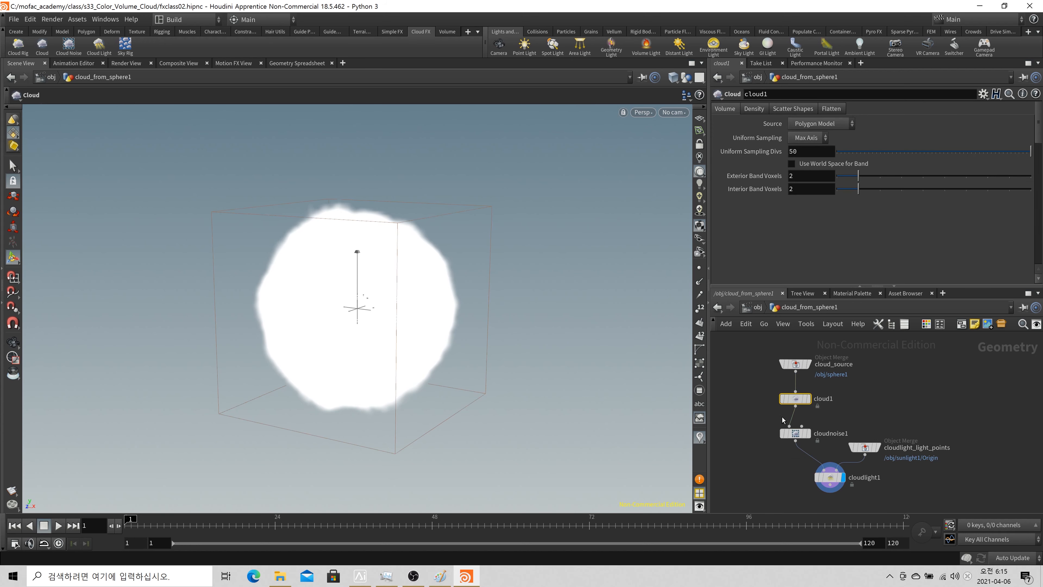
pyautogui.click(794, 433)
pyautogui.click(838, 479)
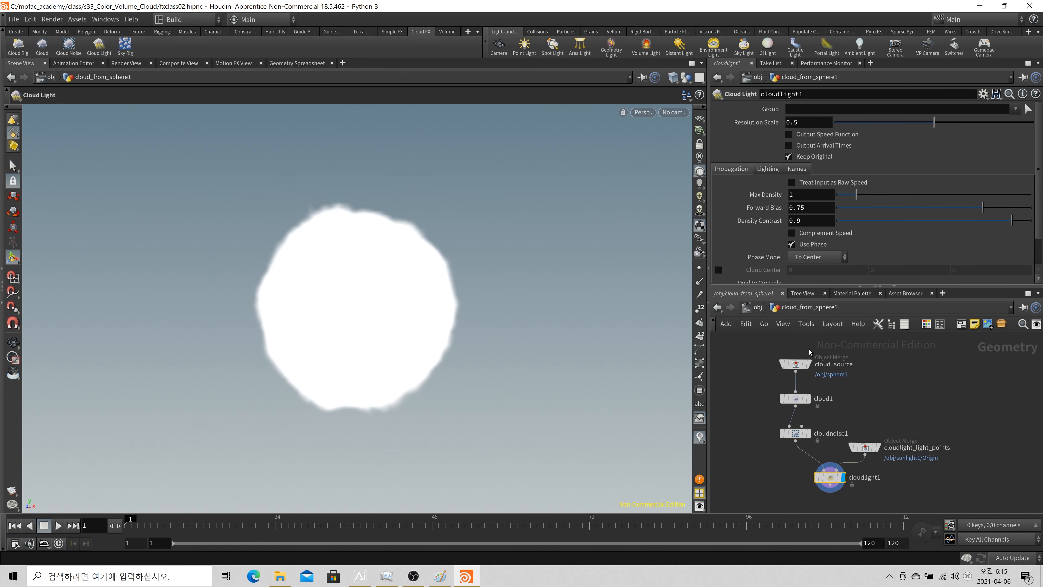
pyautogui.click(757, 307)
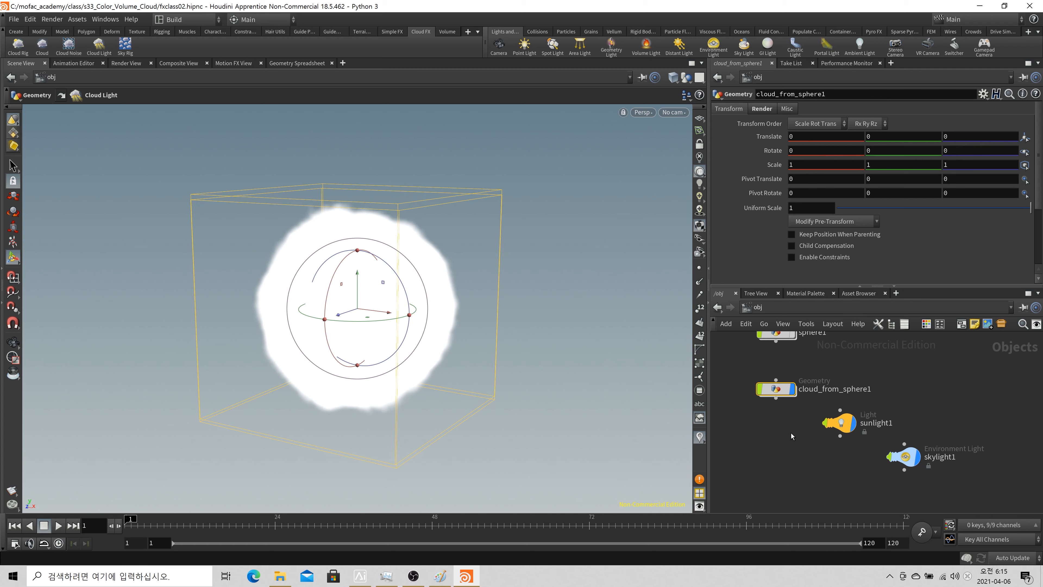
# Check the material assigned to cloud_from_sphere1 and locate the Cloud preset among the Volume materials in the material gallery
pyautogui.click(760, 109)
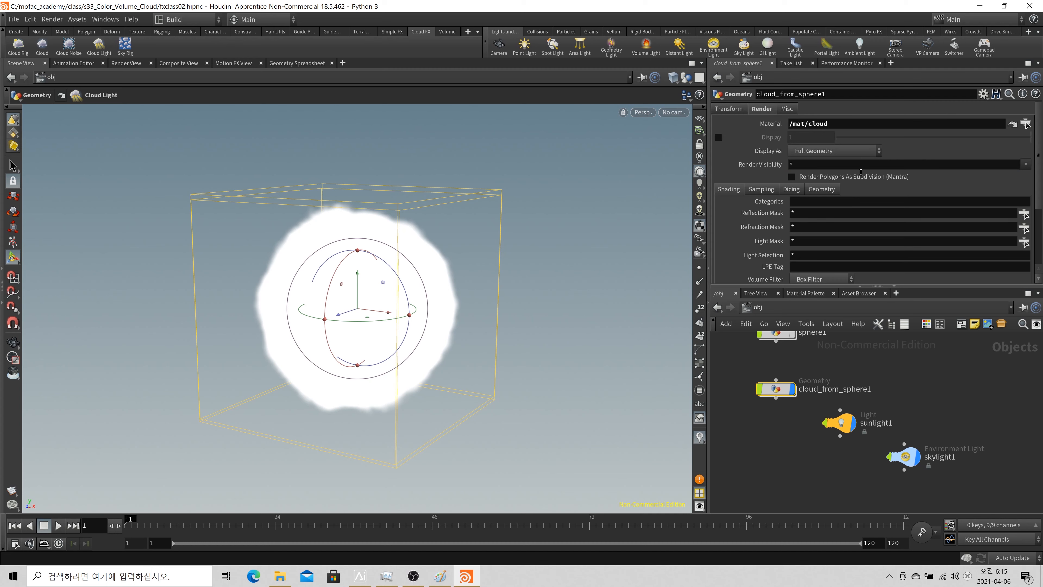
pyautogui.click(804, 295)
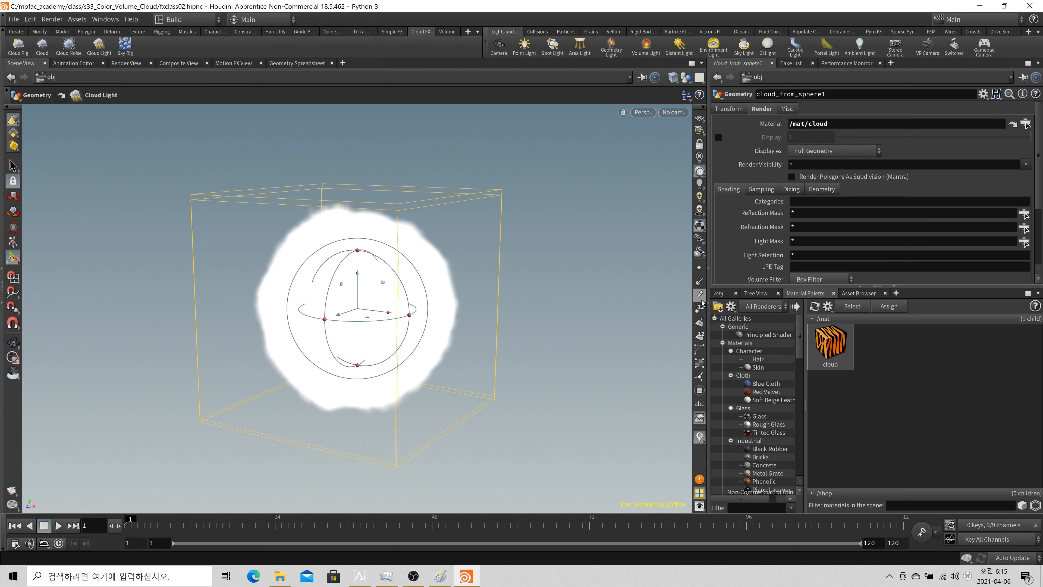
pyautogui.moveTo(708, 299); pyautogui.dragTo(655, 300)
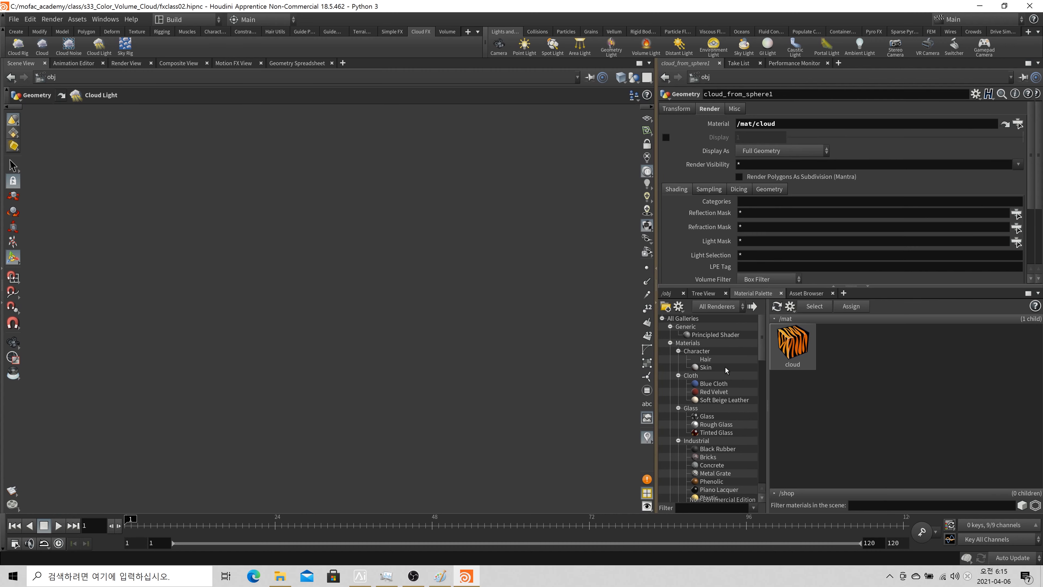
pyautogui.moveTo(761, 348); pyautogui.dragTo(777, 479)
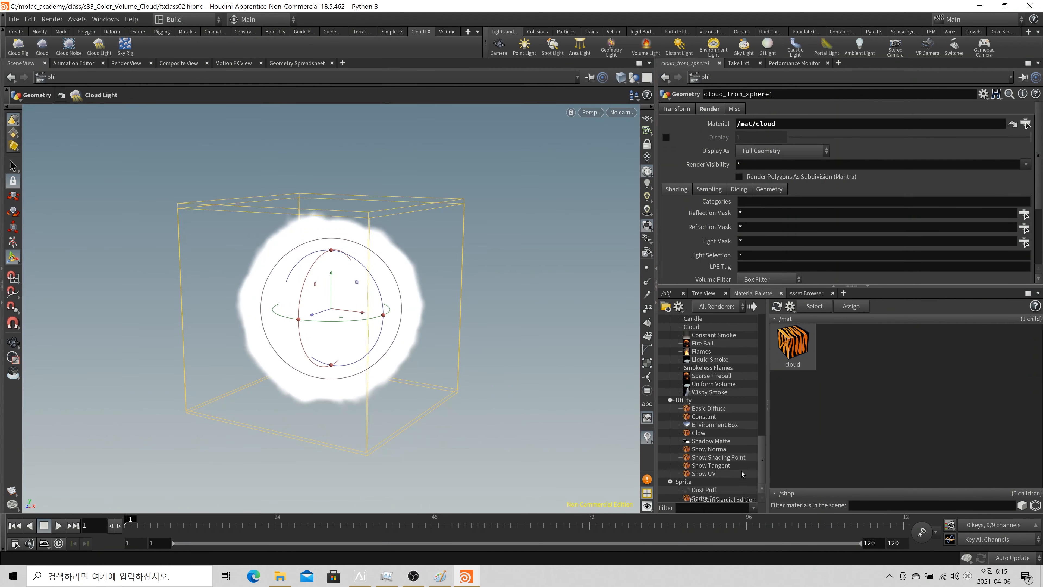
pyautogui.scroll(5, 698, 395)
pyautogui.scroll(-2, 697, 395)
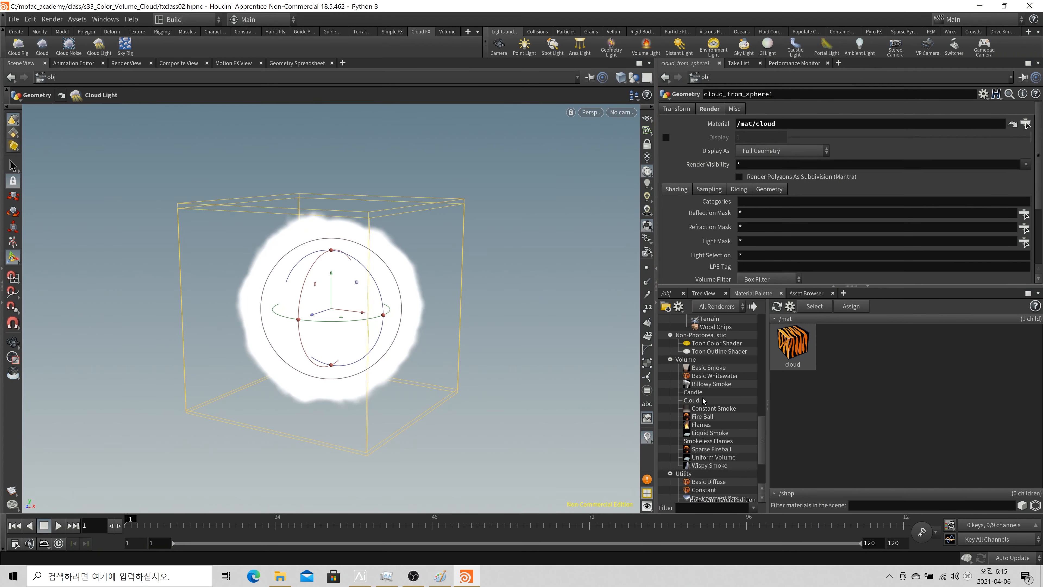
pyautogui.click(694, 401)
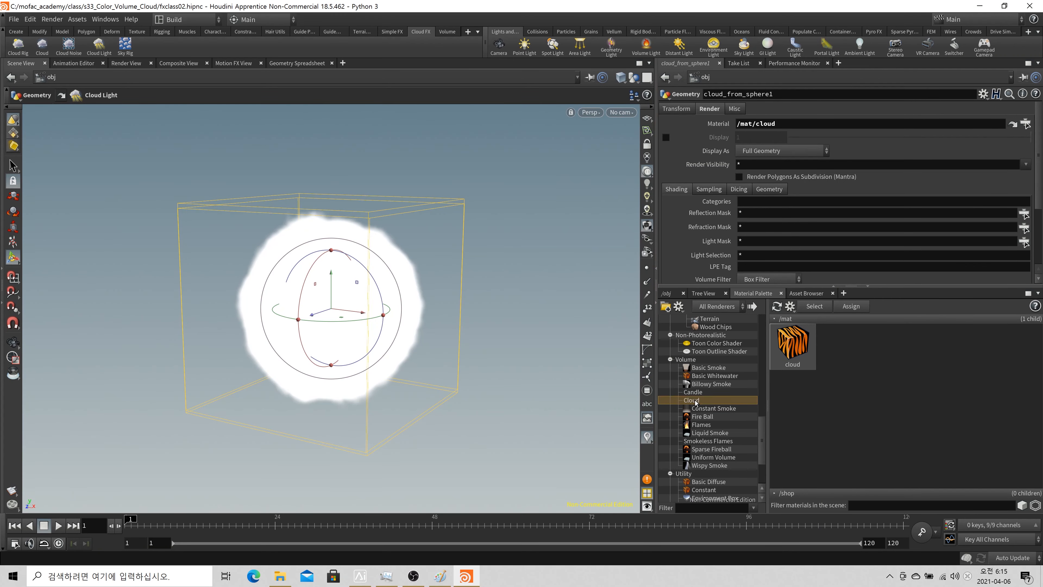
# View the cloud material in the mat network and look up the Pyro Shader among the available operators
pyautogui.click(674, 294)
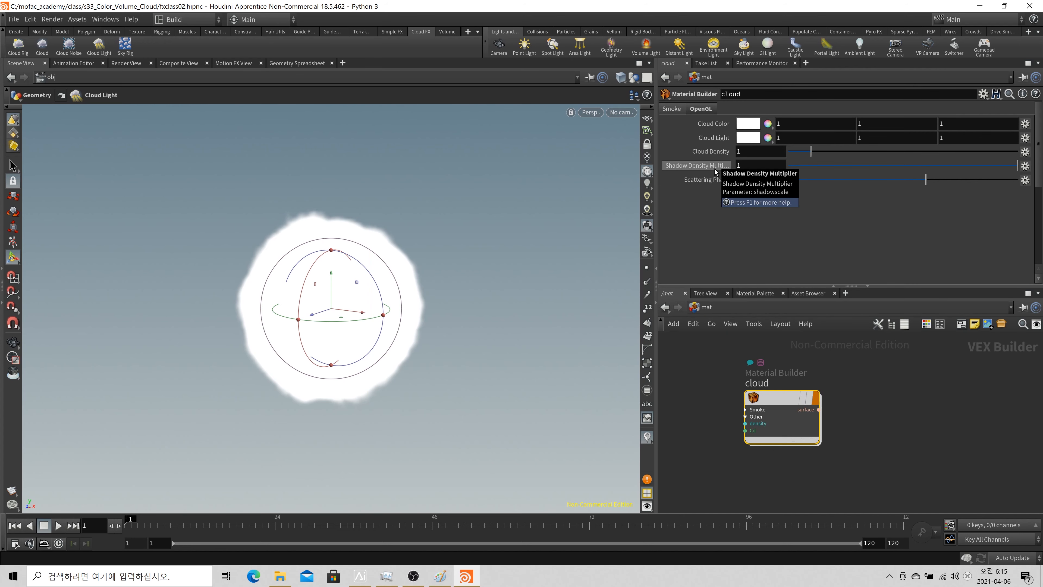
pyautogui.press('Tab')
pyautogui.write('pyrro')
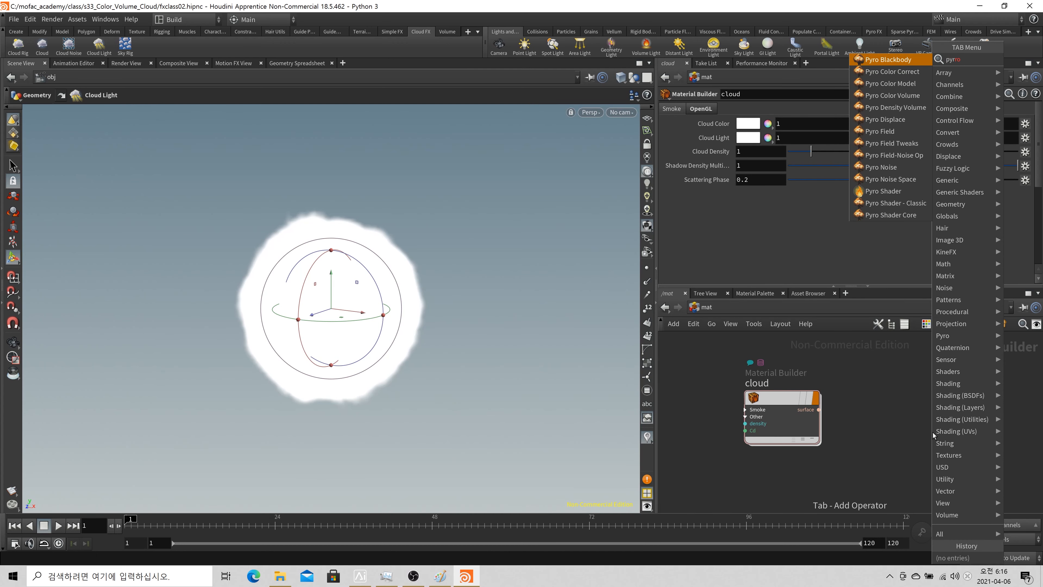
pyautogui.press('Down')
pyautogui.press('Down')
pyautogui.press('Down')
pyautogui.press('Down')
pyautogui.press('Down')
pyautogui.press('Down')
pyautogui.press('Down')
pyautogui.press('Down')
pyautogui.press('Down')
pyautogui.press('Down')
pyautogui.press('Down')
pyautogui.press('Down')
pyautogui.press('Up')
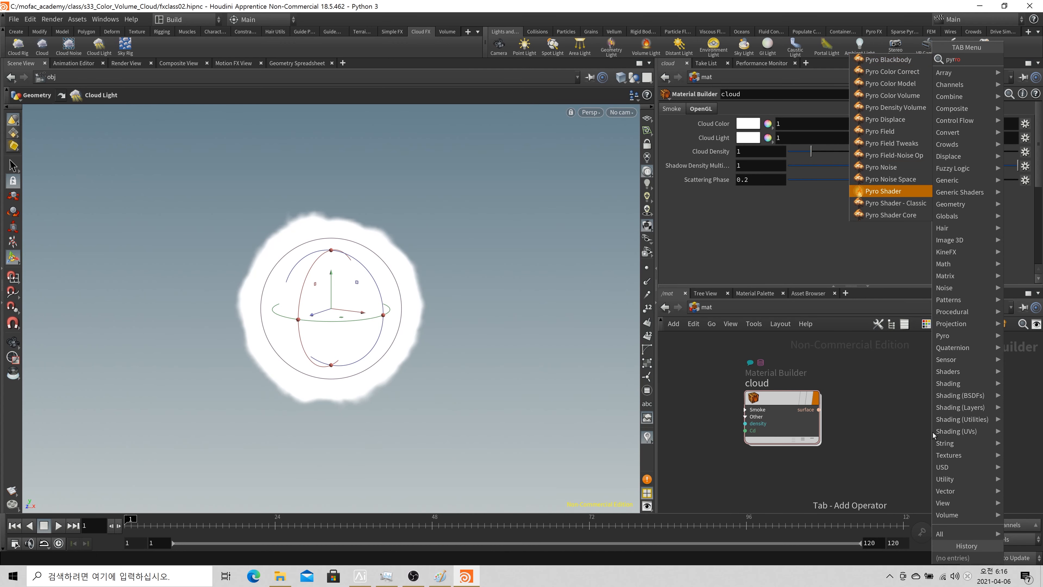
pyautogui.press('Down')
pyautogui.press('Up')
pyautogui.press('Escape')
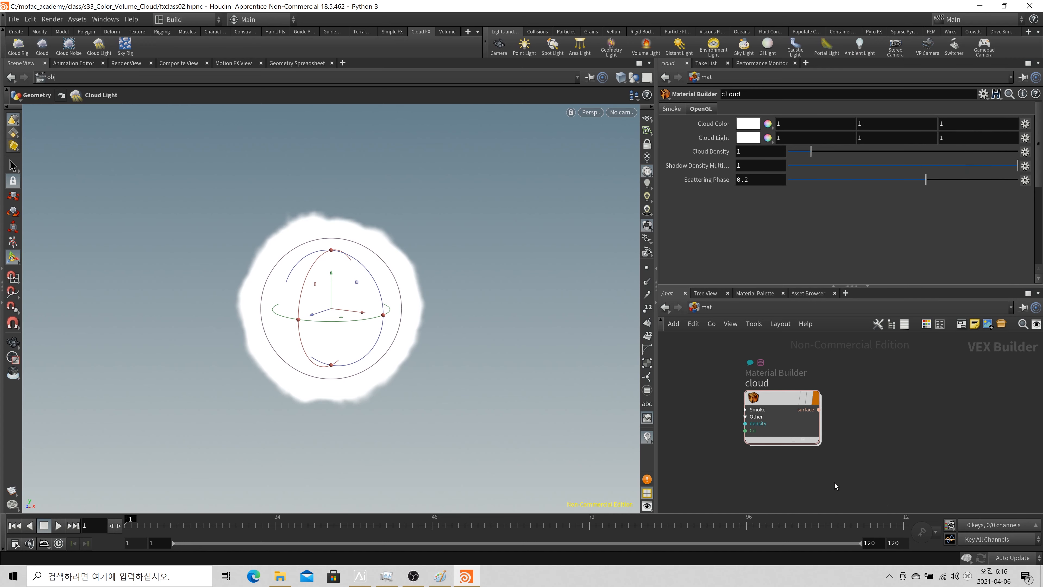
# Examine the parameter, multiply and volume model nodes inside the cloud material builder, including Ce and Cd
pyautogui.moveTo(835, 483); pyautogui.dragTo(743, 364)
pyautogui.doubleClick(780, 401)
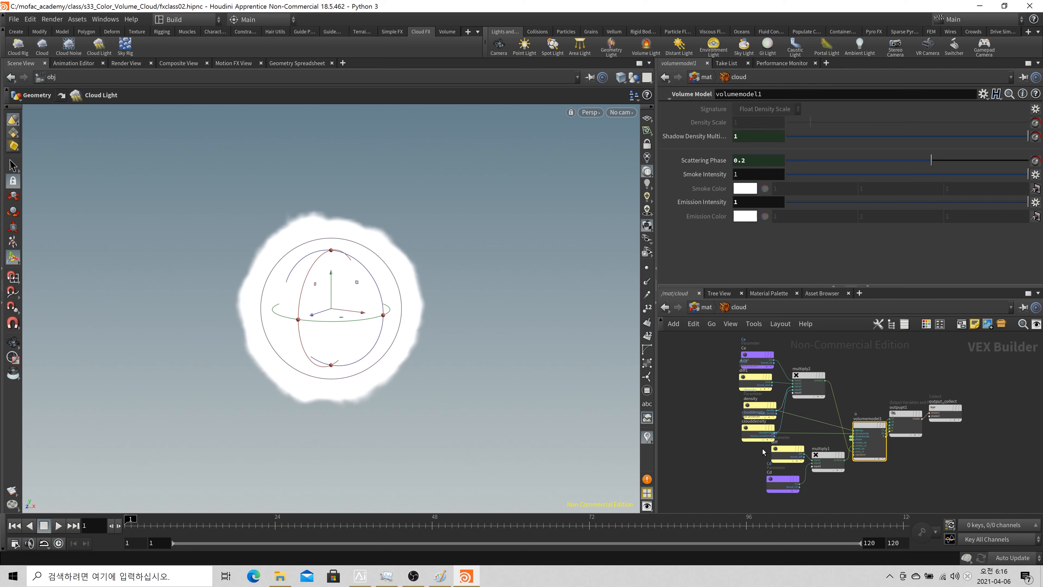
pyautogui.moveTo(794, 445); pyautogui.dragTo(755, 458)
pyautogui.scroll(3, 789, 428)
pyautogui.moveTo(788, 426); pyautogui.dragTo(759, 467, button='middle')
pyautogui.scroll(-4, 759, 468)
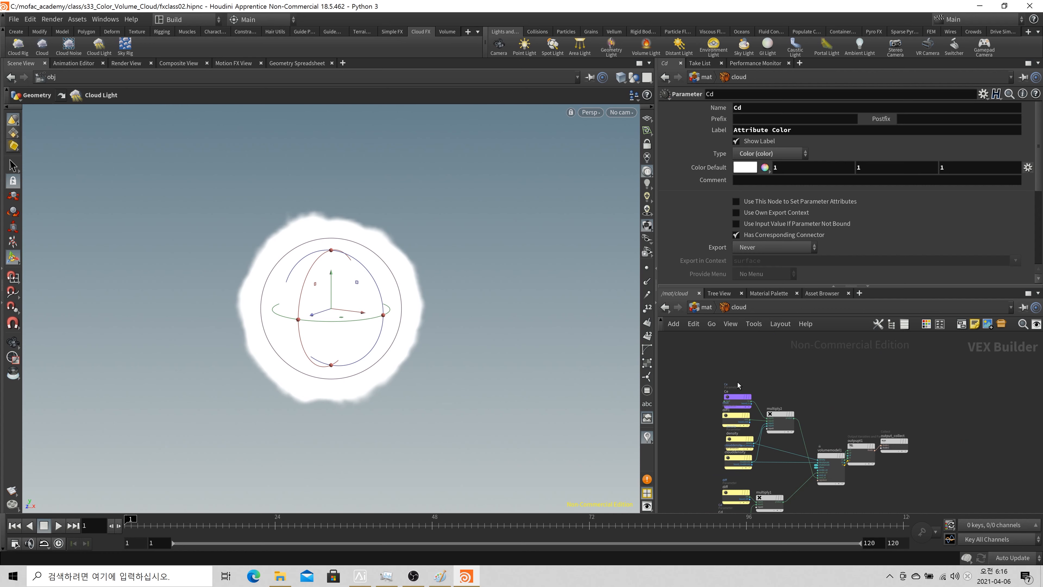
pyautogui.scroll(5, 738, 383)
pyautogui.moveTo(724, 433); pyautogui.dragTo(719, 398)
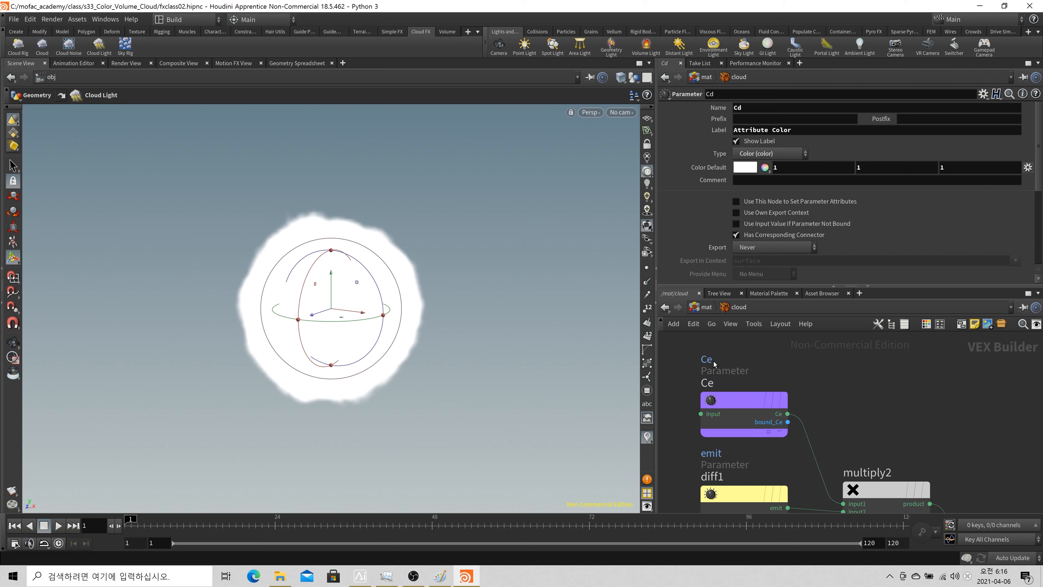
pyautogui.scroll(-3, 715, 362)
pyautogui.moveTo(773, 440); pyautogui.dragTo(729, 370, button='middle')
pyautogui.click(706, 308)
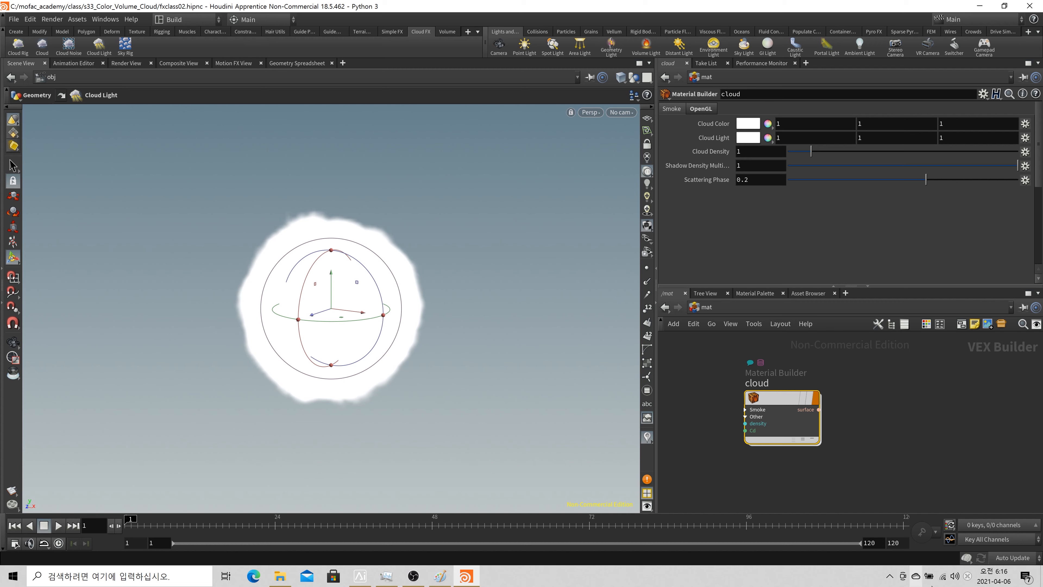
# Go back to the obj network and delete the sphere, the cloud object and both lights
pyautogui.click(933, 405)
pyautogui.click(841, 311)
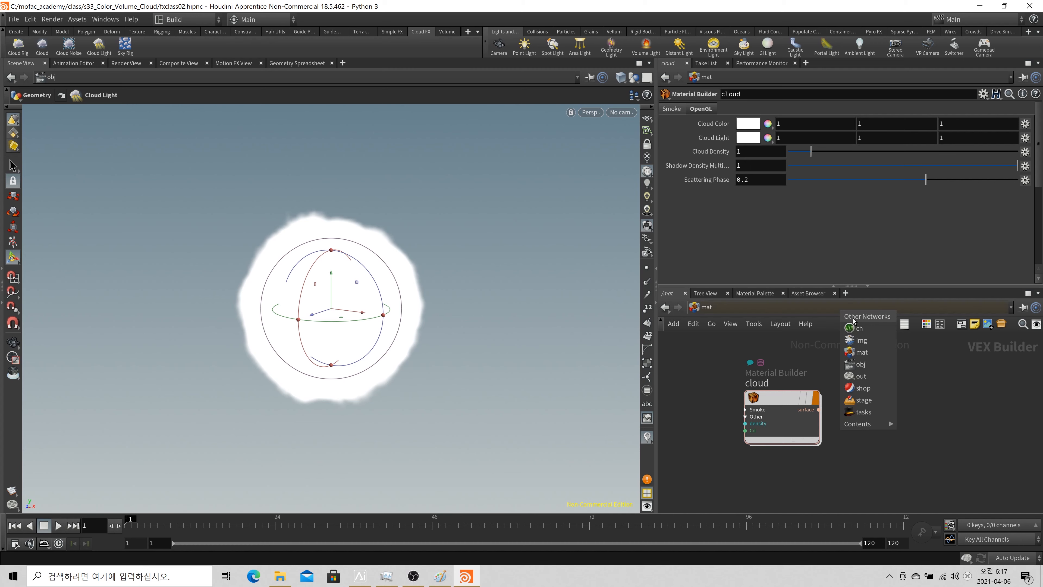
pyautogui.click(866, 364)
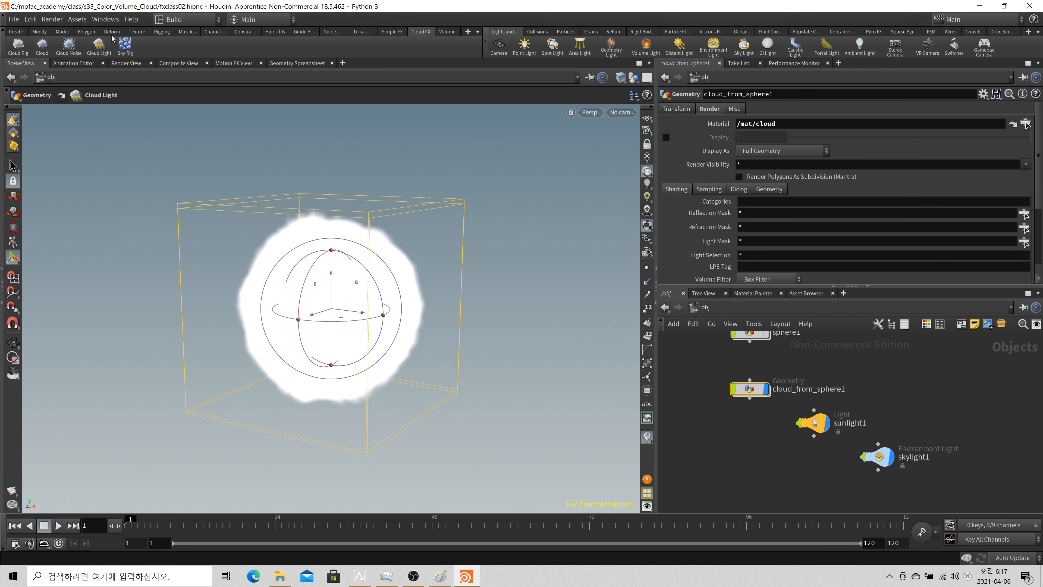
pyautogui.scroll(-2, 891, 396)
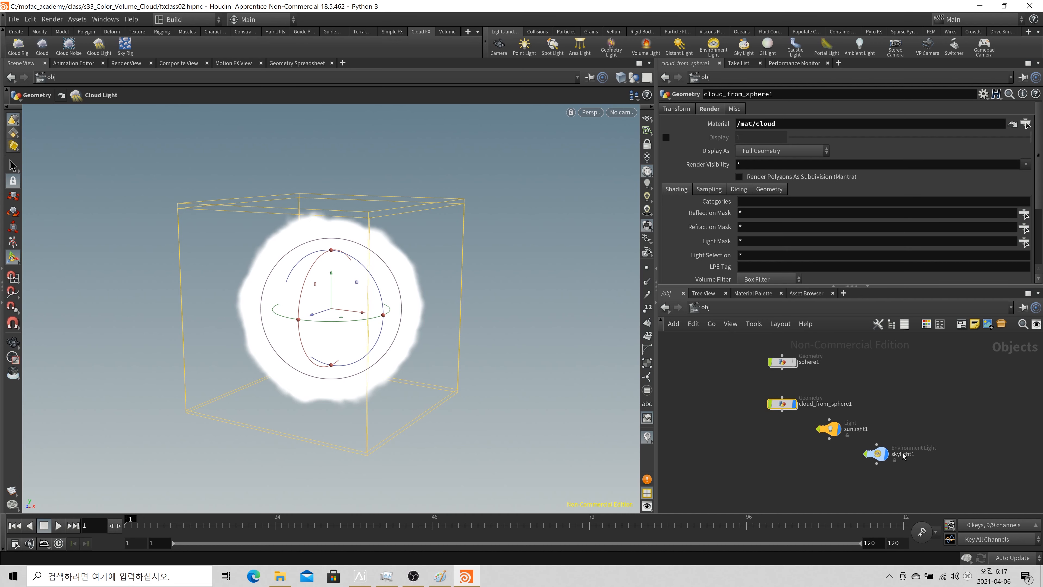
pyautogui.moveTo(911, 470); pyautogui.dragTo(758, 347)
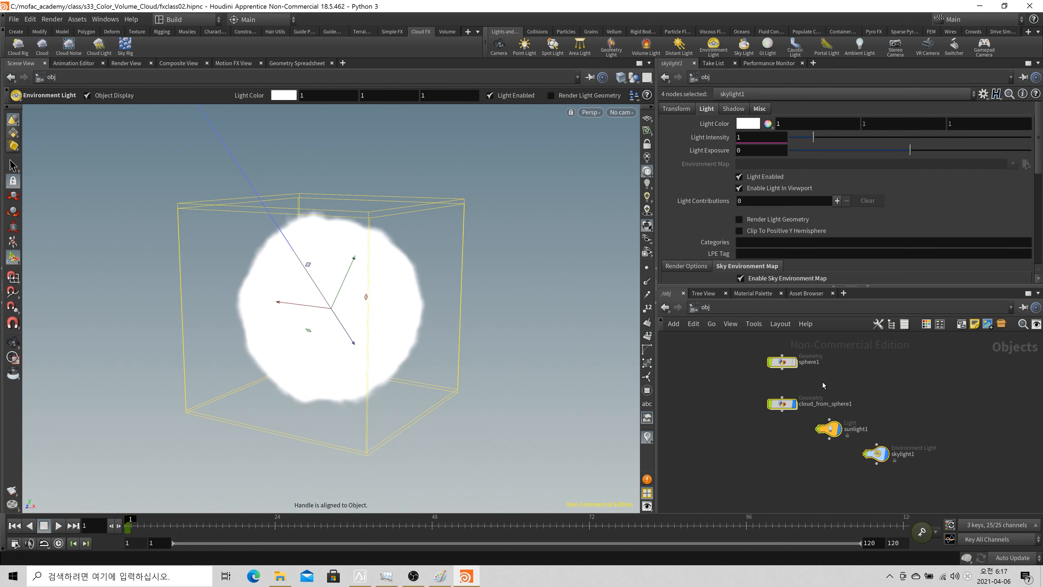
pyautogui.press('Delete')
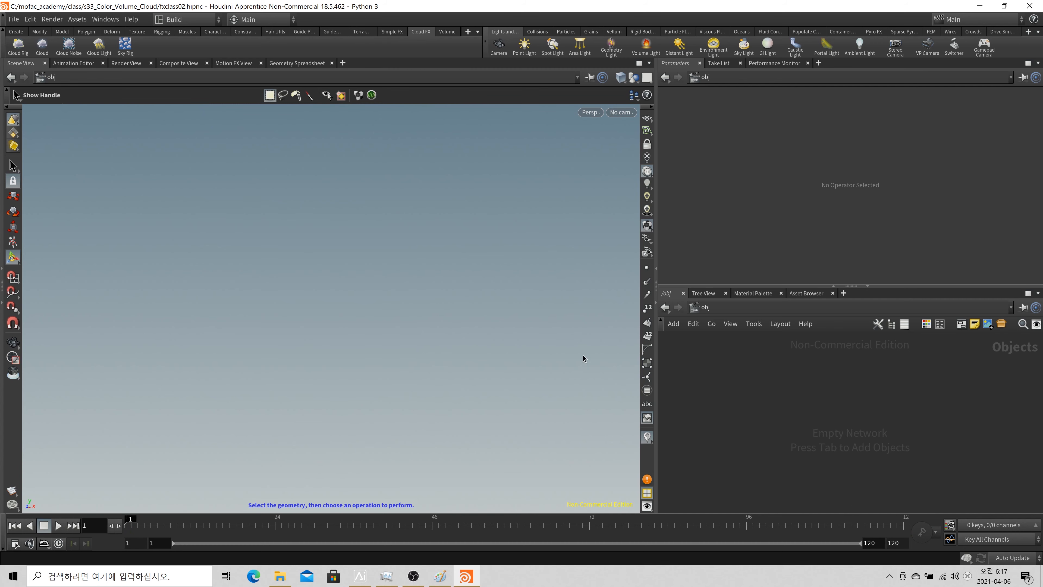
# Create a new Geometry object and add a Box node inside it
pyautogui.press('Tab')
pyautogui.write('geo')
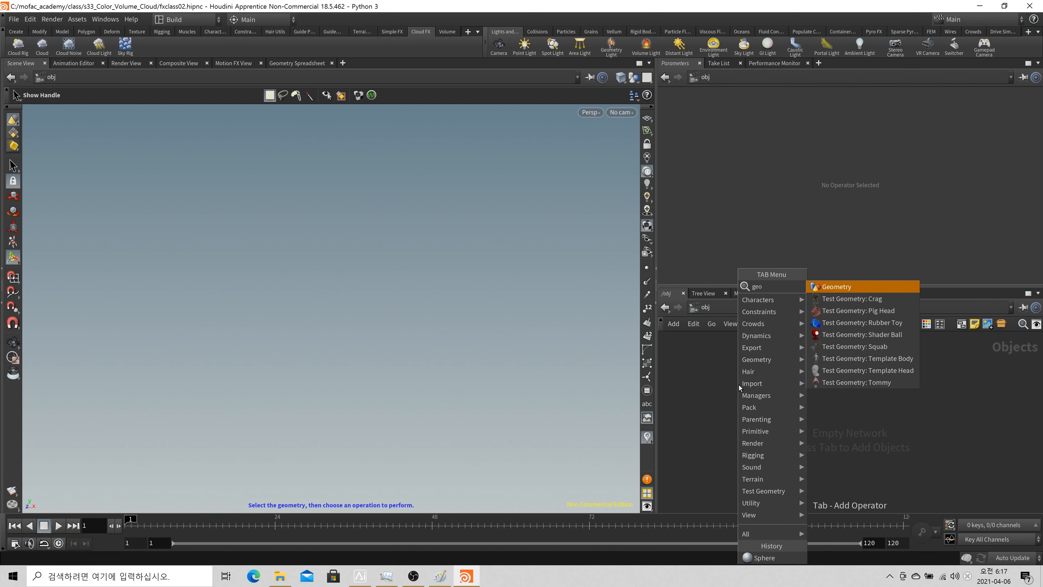
pyautogui.press('Return')
pyautogui.click(739, 385)
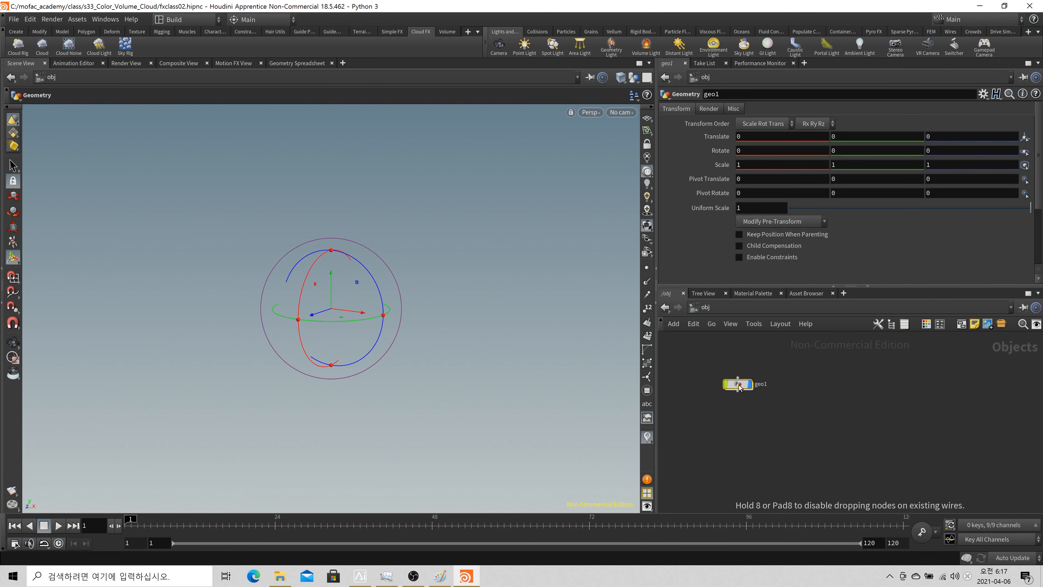
pyautogui.press('Return')
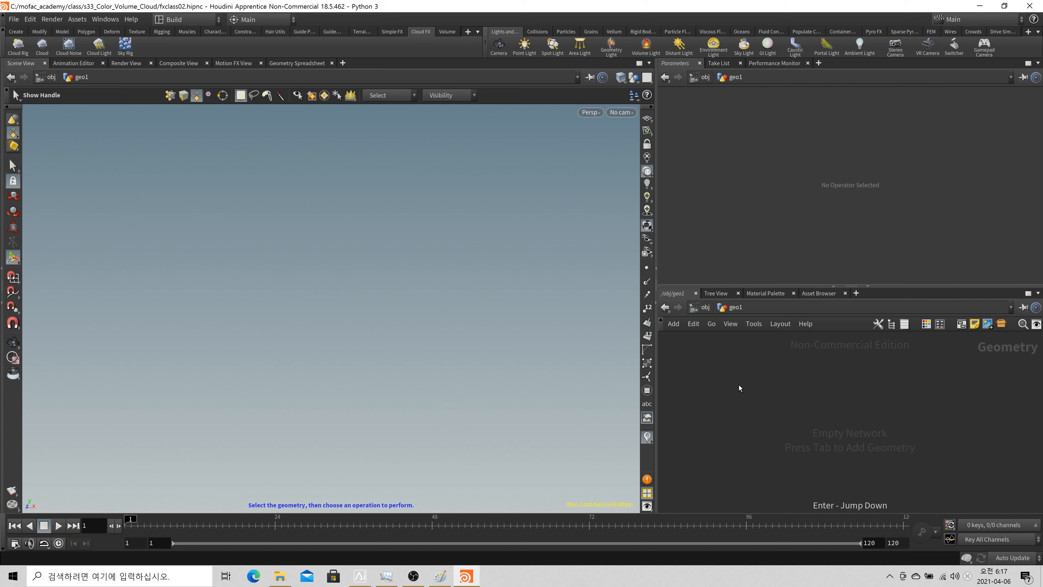
pyautogui.press('Tab')
pyautogui.write('box')
pyautogui.press('Return')
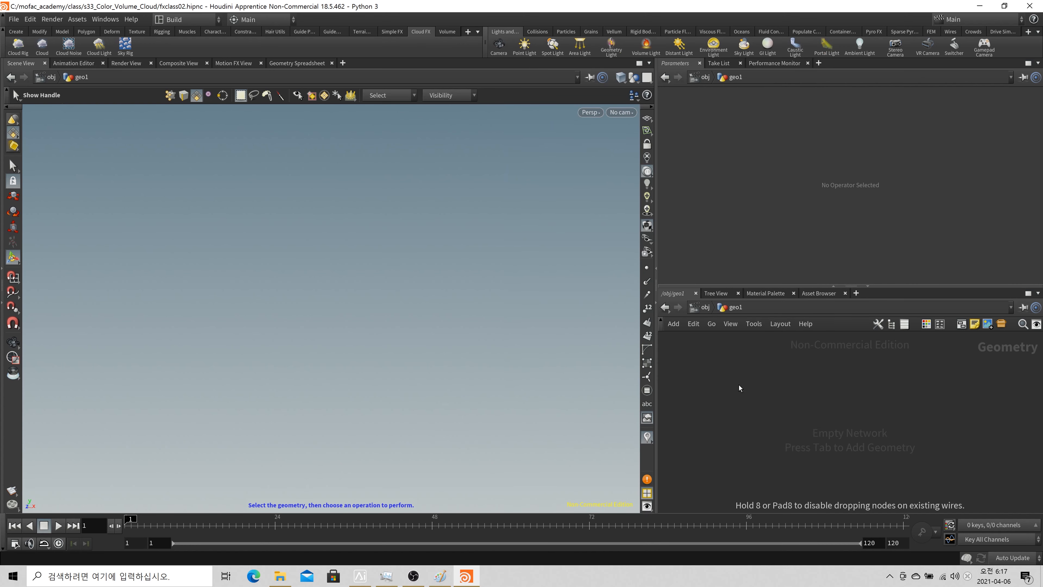
pyautogui.click(739, 385)
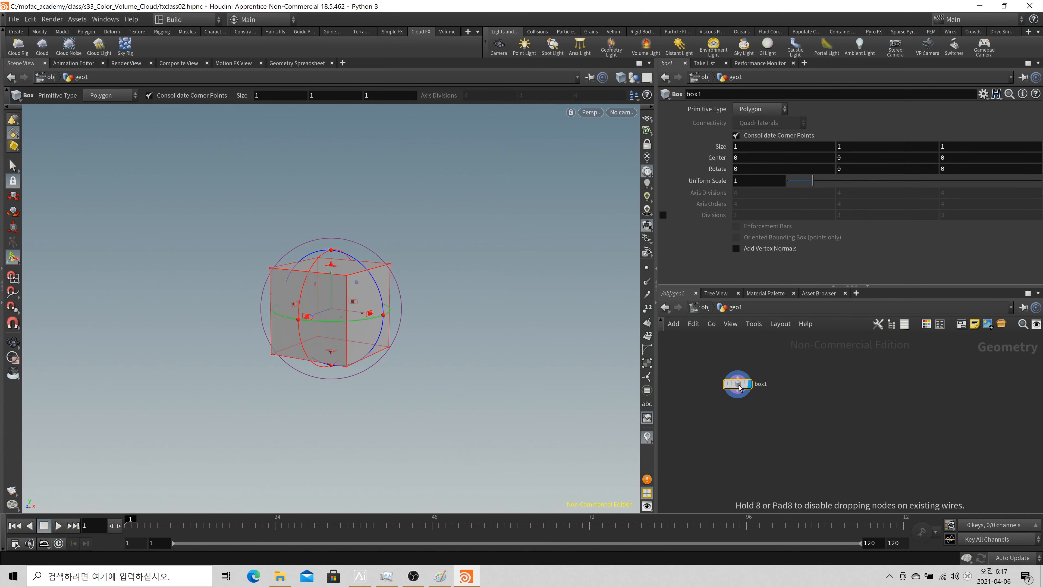
# Set the box size to 130, 20 and 100, keep the whole box in view and undo the accidental bounding box change
pyautogui.click(768, 145)
pyautogui.write('30')
pyautogui.press('Tab')
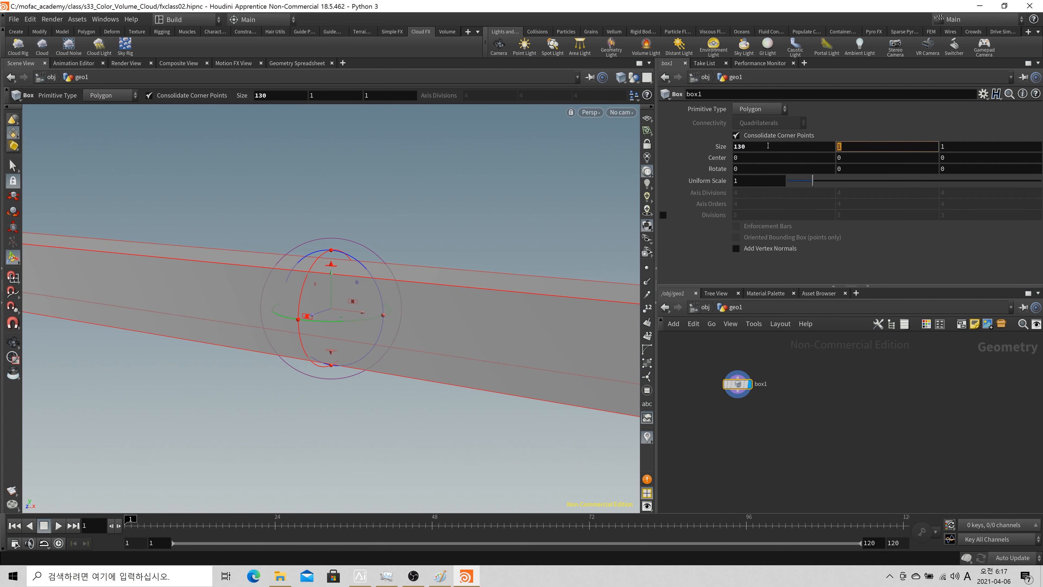
pyautogui.write('20')
pyautogui.press('Tab')
pyautogui.write('100')
pyautogui.press('Return')
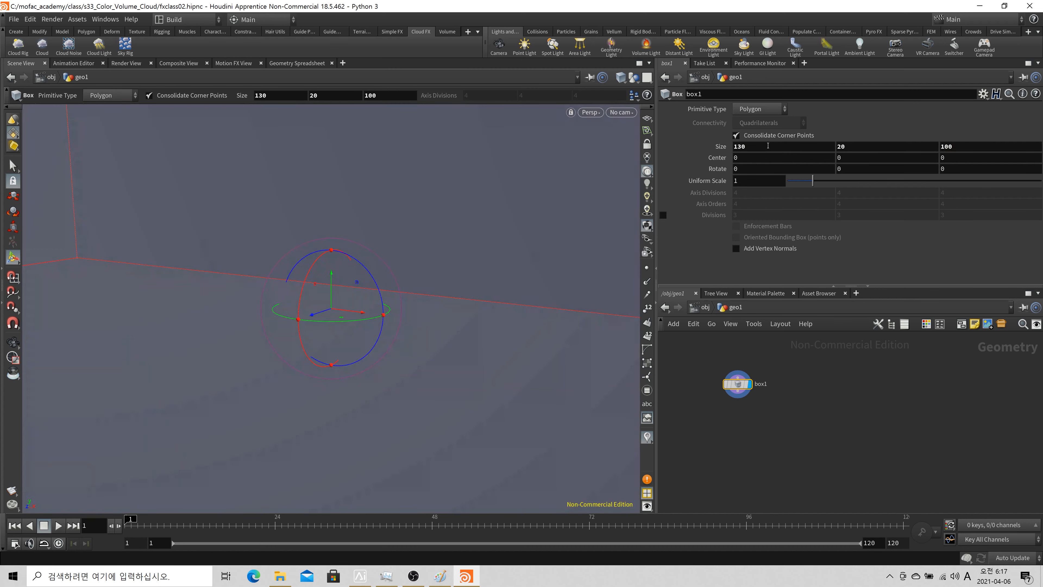
pyautogui.press('h')
pyautogui.moveTo(417, 318); pyautogui.dragTo(461, 345)
pyautogui.hotkey('ctrl', 'z')
pyautogui.press('Escape')
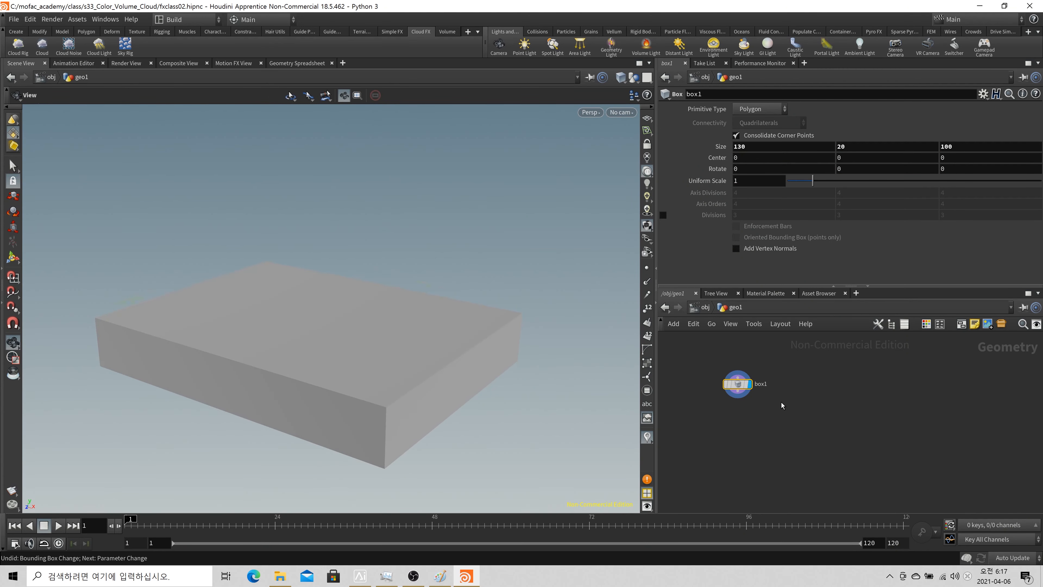
# Apply the Sky Rig tool to the box geometry
pyautogui.scroll(3, 783, 405)
pyautogui.moveTo(773, 415); pyautogui.dragTo(814, 407, button='middle')
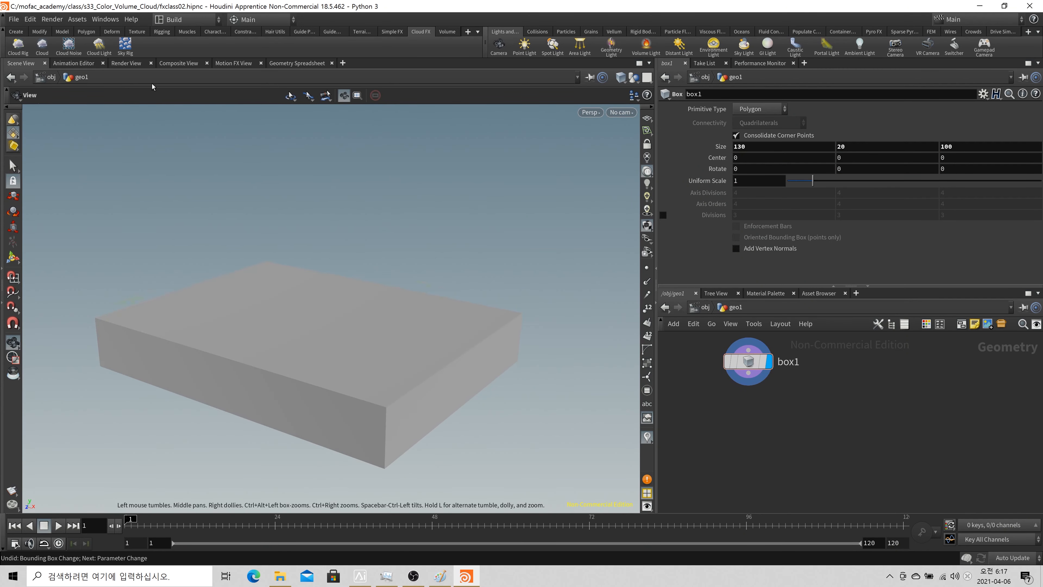
pyautogui.click(125, 44)
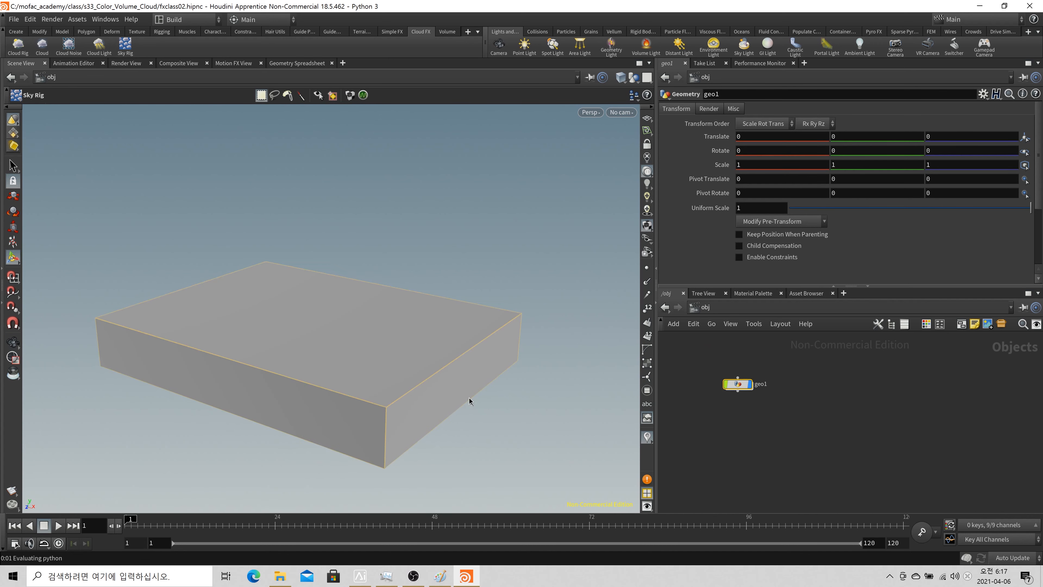
# Confirm the box as the source geometry for the Sky Rig to generate the sky volume
pyautogui.click(403, 382)
pyautogui.press('Return')
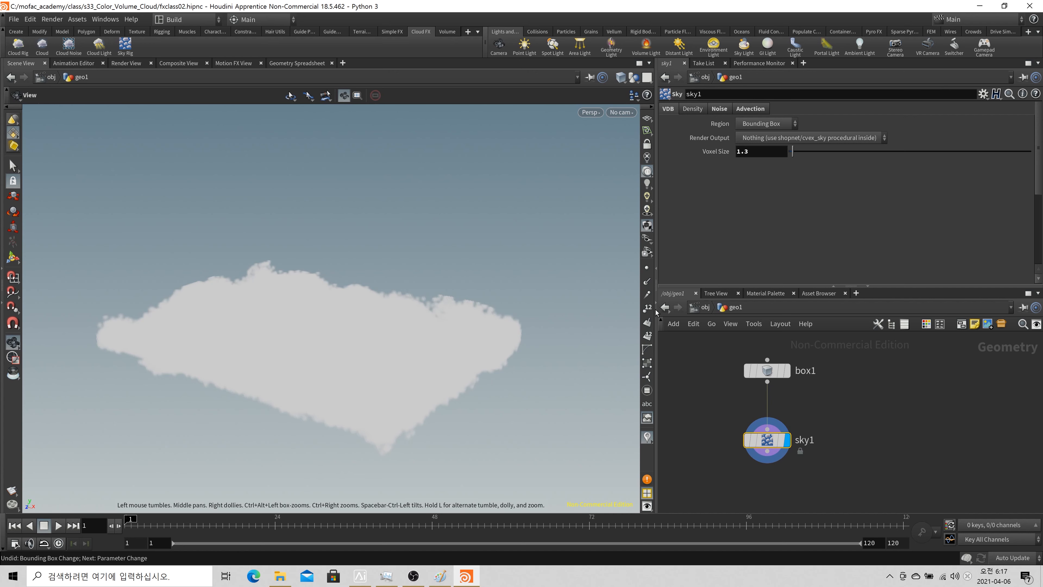
# Examine the box node's parameters, the cloud volume from several angles, and the sky node's density and voxel information
pyautogui.click(767, 370)
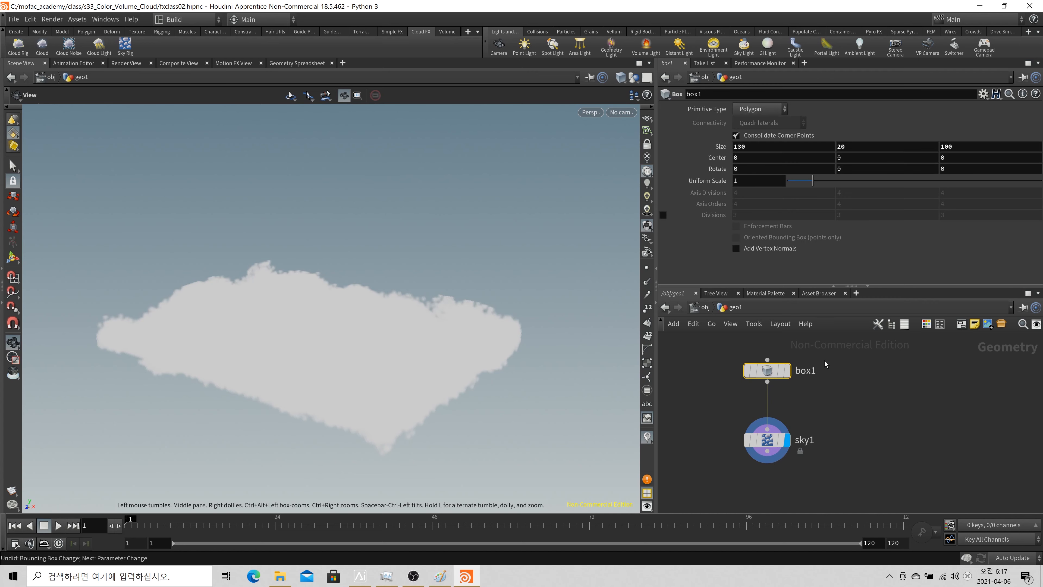
pyautogui.moveTo(411, 297); pyautogui.dragTo(605, 340)
pyautogui.moveTo(869, 458); pyautogui.dragTo(680, 412)
pyautogui.moveTo(493, 377); pyautogui.dragTo(464, 287, button='middle')
pyautogui.moveTo(465, 288); pyautogui.dragTo(466, 303, button='right')
pyautogui.moveTo(466, 303)
pyautogui.mouseDown()
pyautogui.moveTo(441, 241)
pyautogui.moveTo(446, 303)
pyautogui.mouseUp()
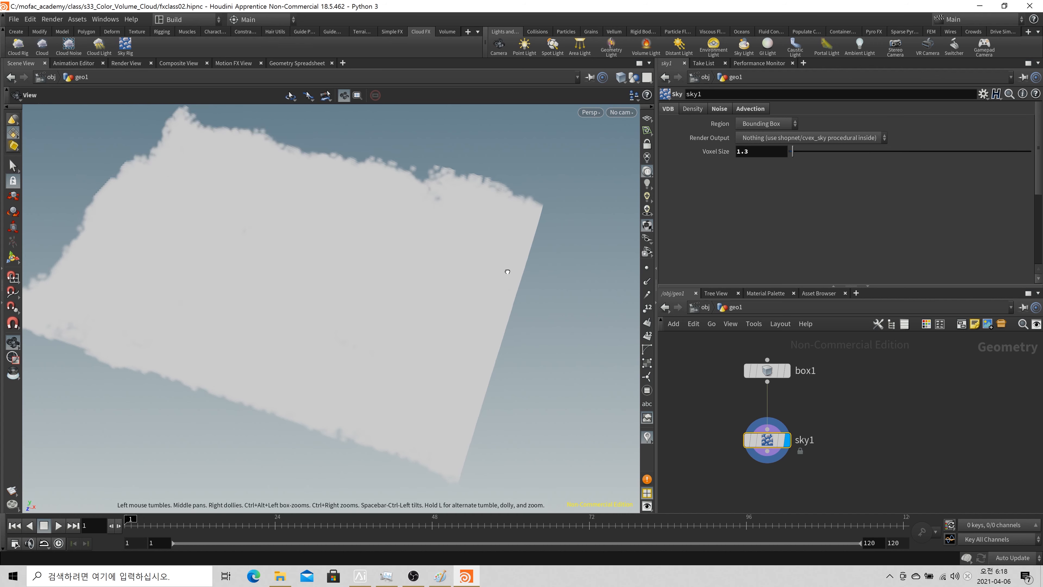
pyautogui.middleClick(762, 445)
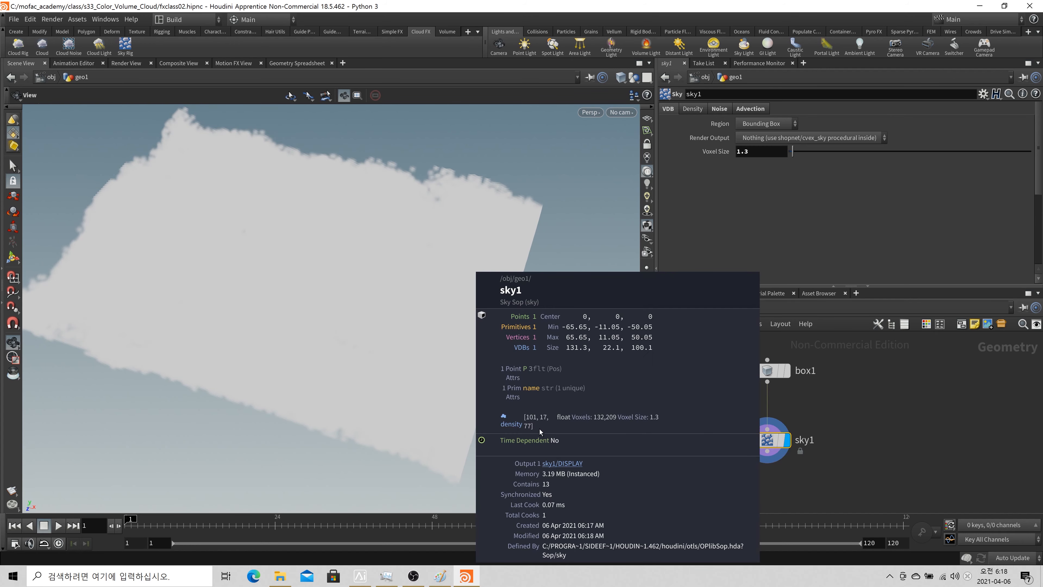
# Try a Voxel Size of 0.5 on the sky node and check the cloud's detail
pyautogui.moveTo(764, 151); pyautogui.dragTo(729, 156)
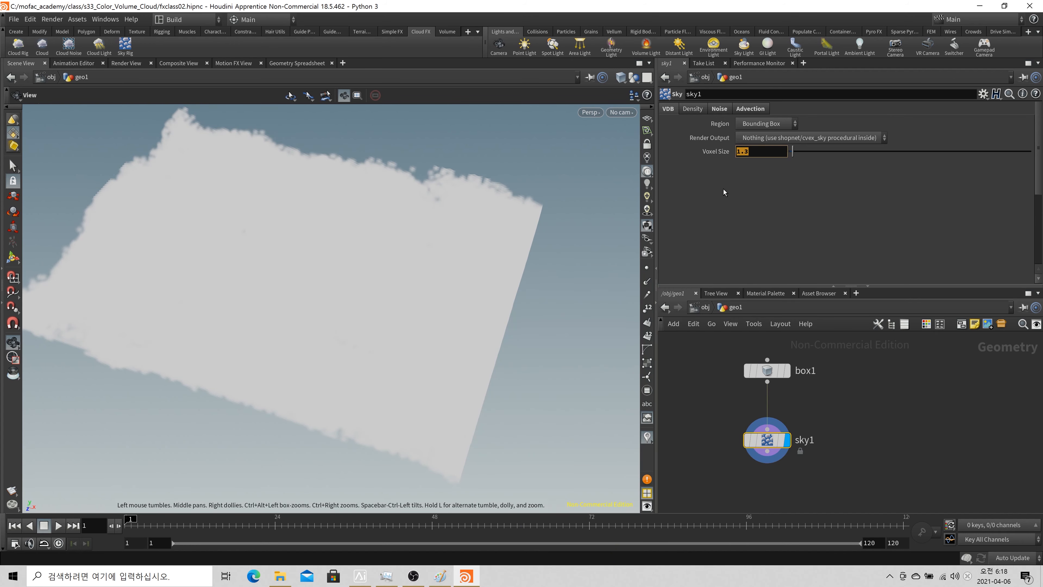
pyautogui.write('0.5')
pyautogui.press('Return')
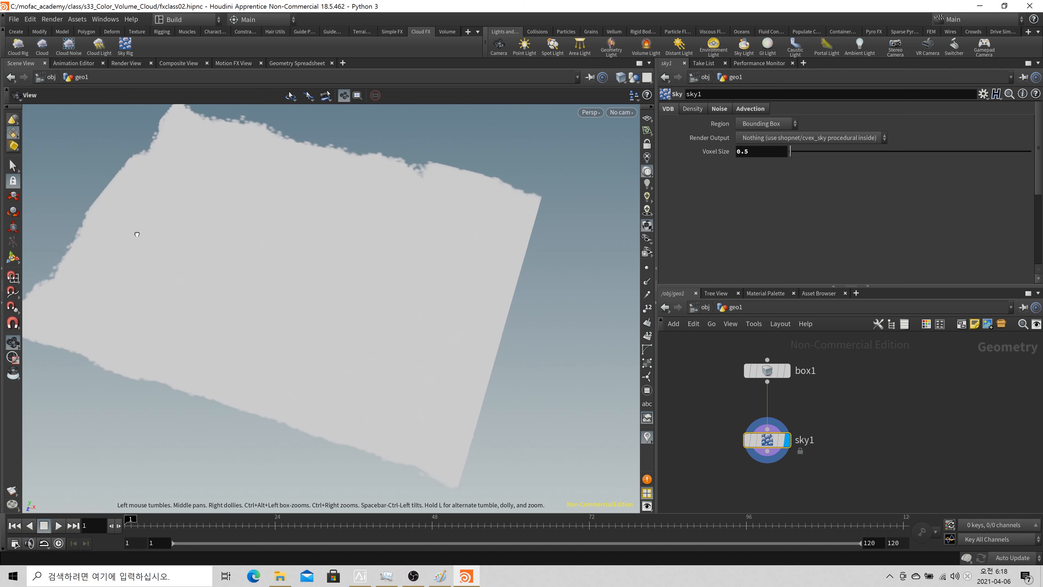
pyautogui.moveTo(388, 168); pyautogui.dragTo(312, 230)
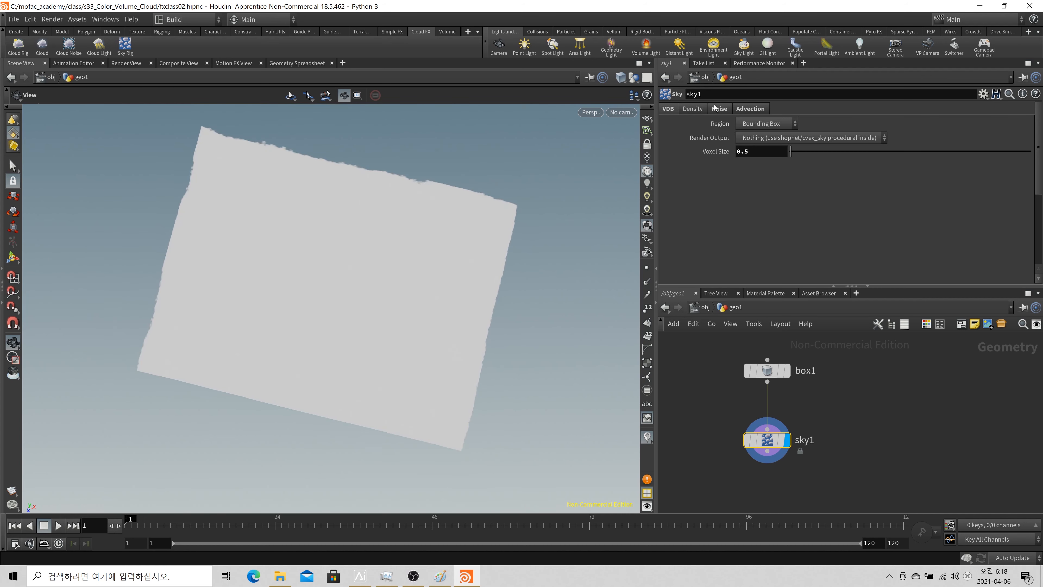
# Set the sky node's Density Multiplier to 1 and check the cloud from other angles
pyautogui.click(694, 109)
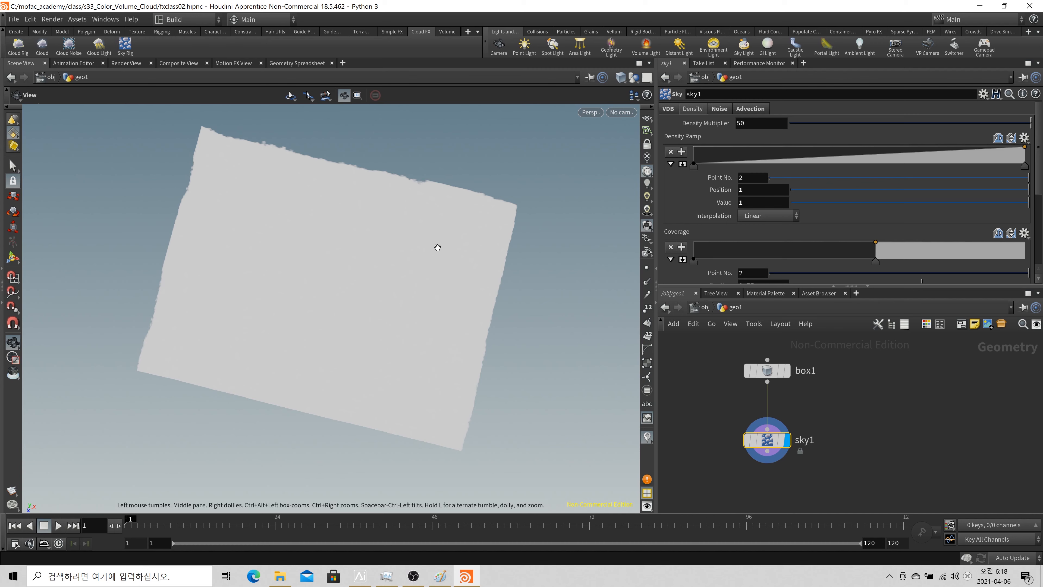
pyautogui.moveTo(436, 249); pyautogui.dragTo(427, 288)
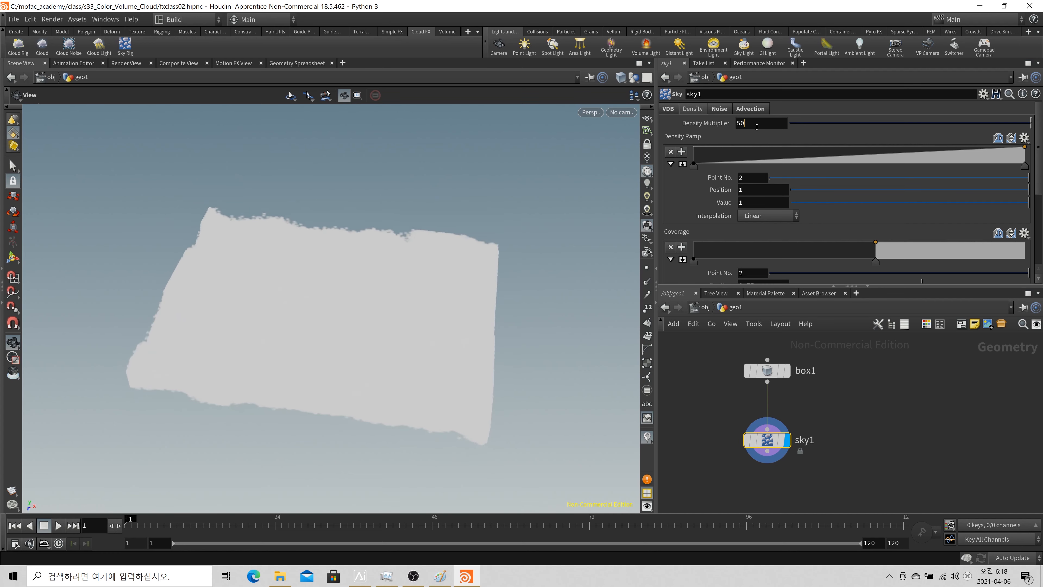
pyautogui.press('Return')
pyautogui.write('1')
pyautogui.press('Return')
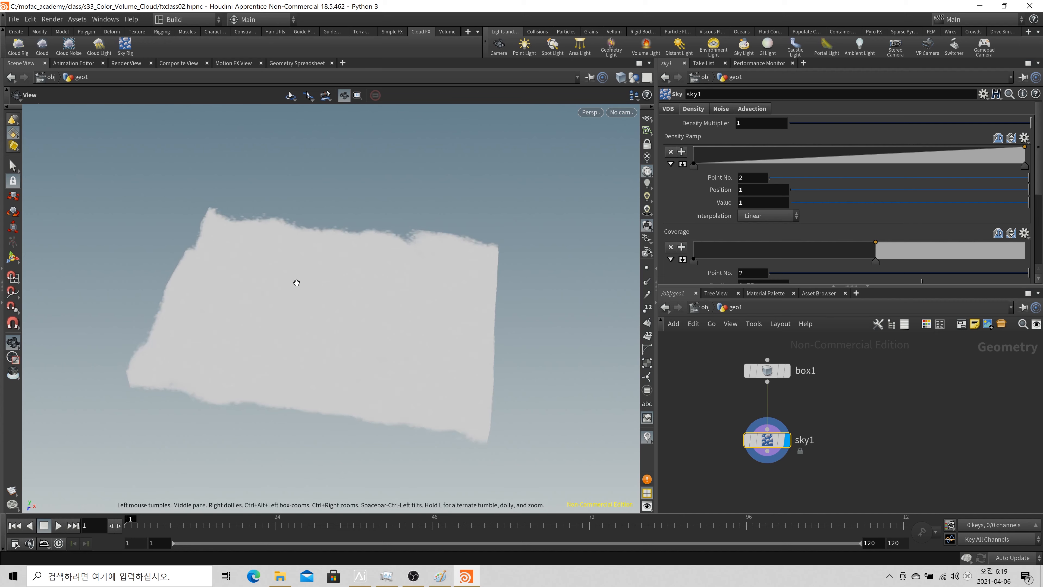
pyautogui.moveTo(304, 315); pyautogui.dragTo(338, 353)
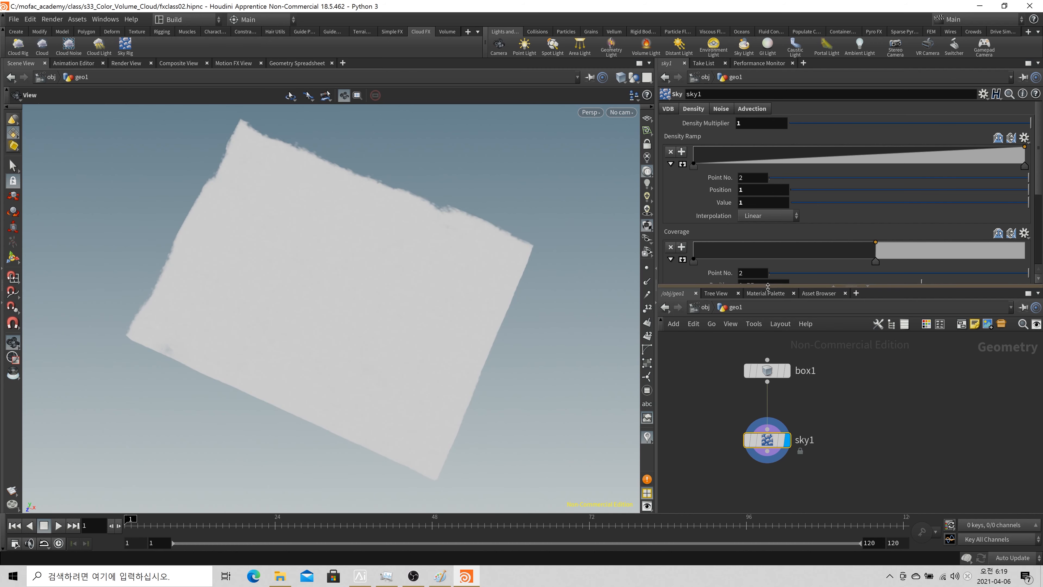
# Make more room for the sky parameters and shift the Coverage ramp's second point to about 0.69
pyautogui.moveTo(768, 287); pyautogui.dragTo(723, 317)
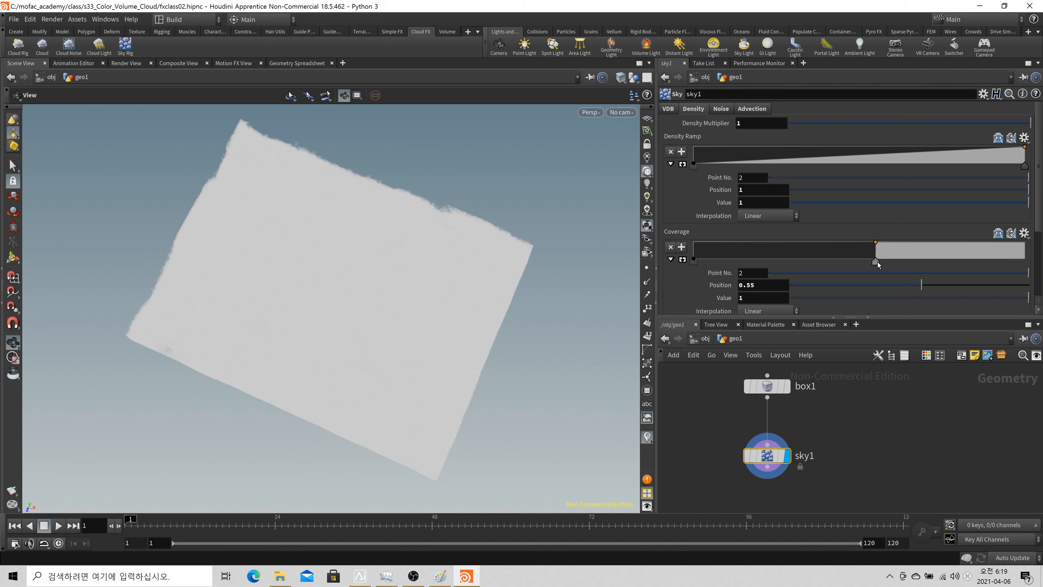
pyautogui.click(922, 256)
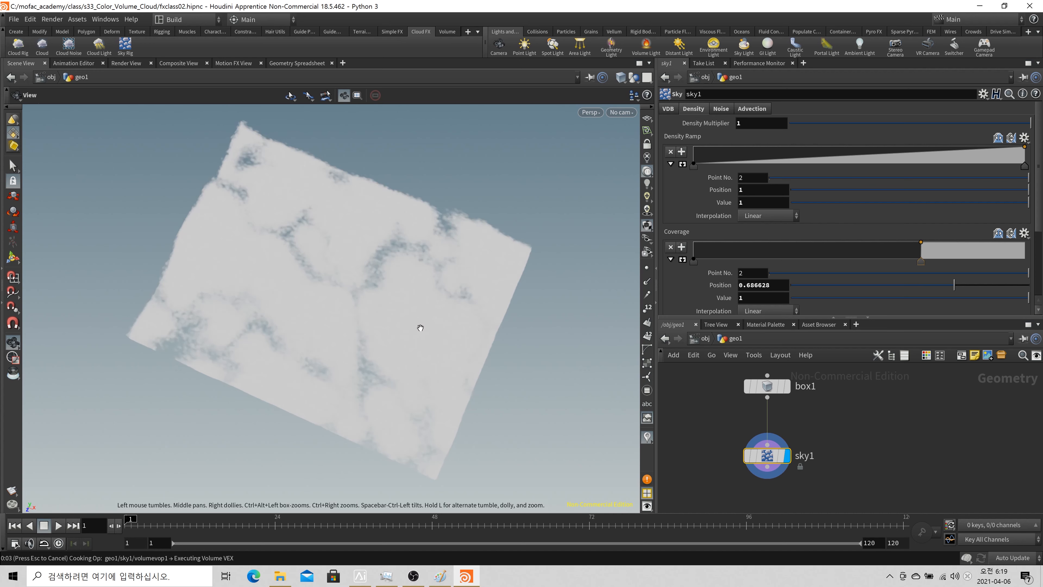
pyautogui.moveTo(378, 358); pyautogui.dragTo(382, 312)
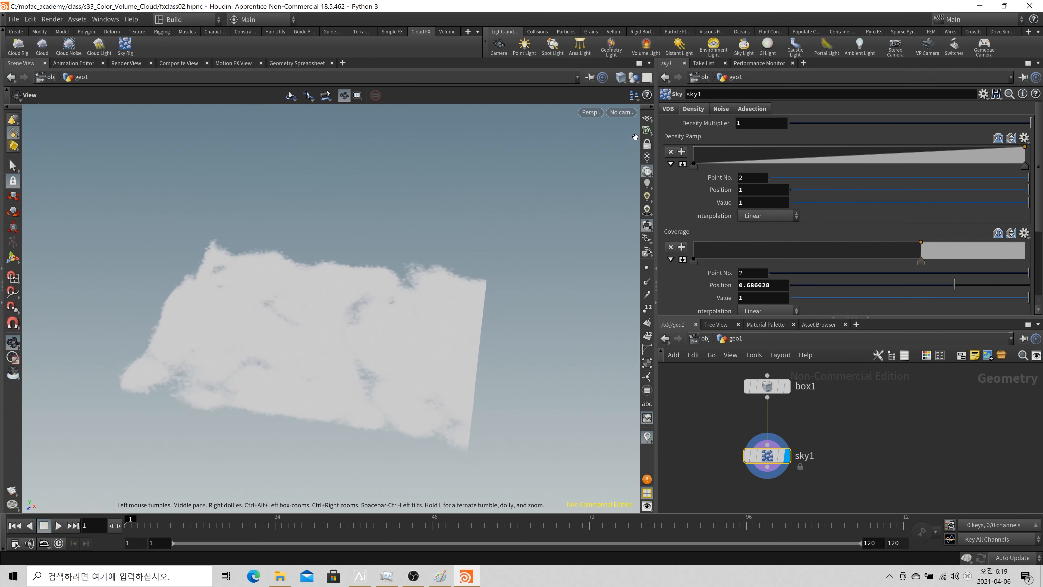
# Set the sky node's Voxel Size to 1 and check the coarser cloud volume
pyautogui.click(668, 109)
pyautogui.doubleClick(769, 152)
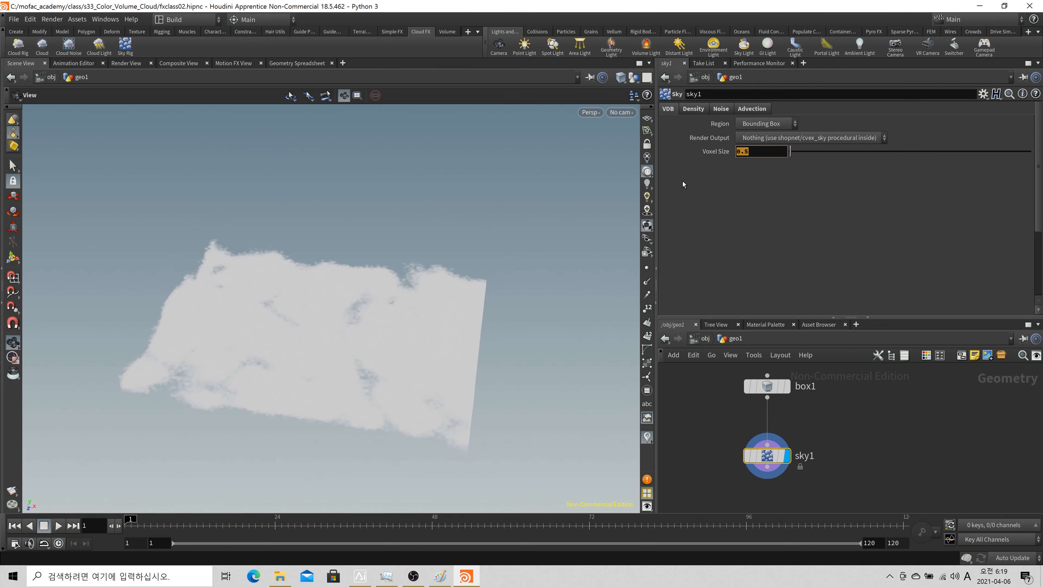
pyautogui.write('1')
pyautogui.press('Return')
pyautogui.moveTo(444, 263); pyautogui.dragTo(449, 317)
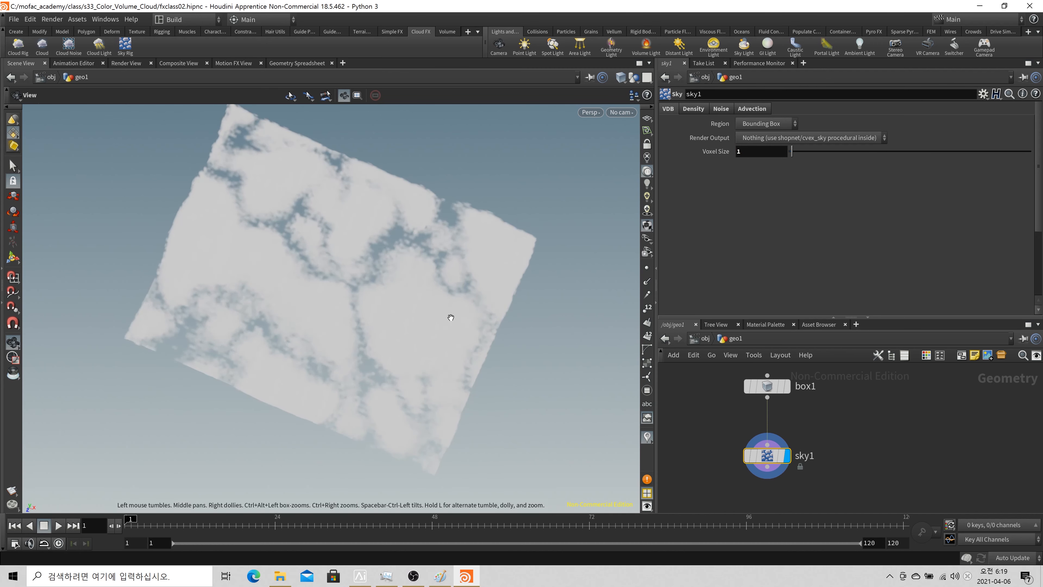
# Try different coverage amounts by moving the Coverage ramp's second point to about 0.84 and down to about 0.08
pyautogui.click(694, 109)
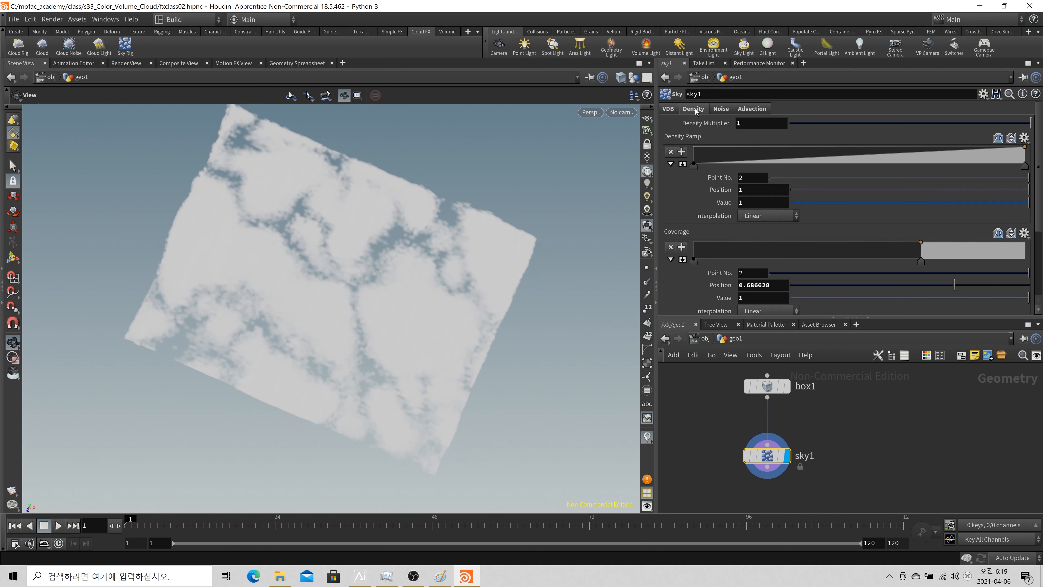
pyautogui.moveTo(922, 261); pyautogui.dragTo(973, 262)
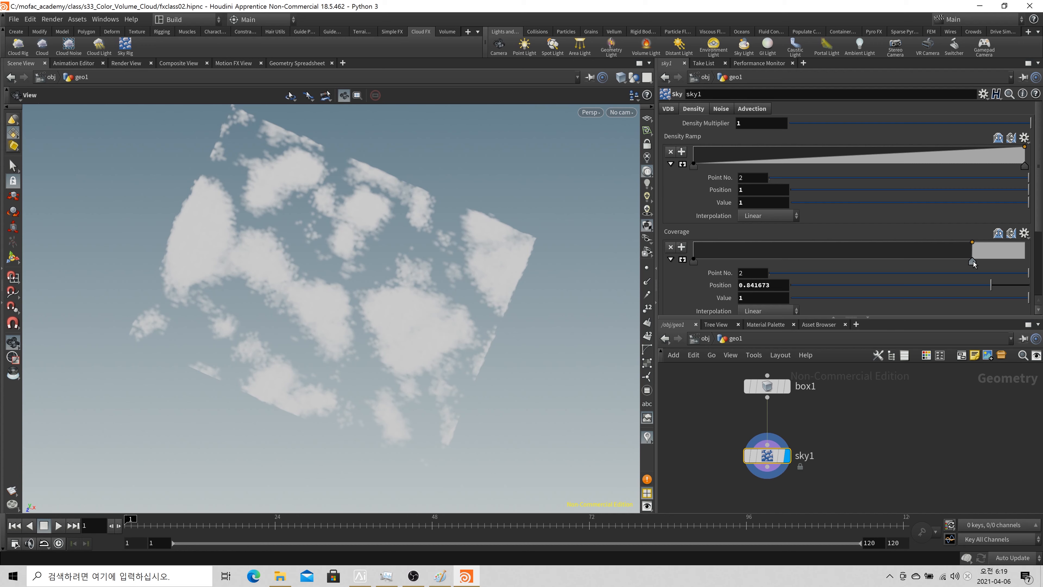
pyautogui.moveTo(973, 261); pyautogui.dragTo(894, 263)
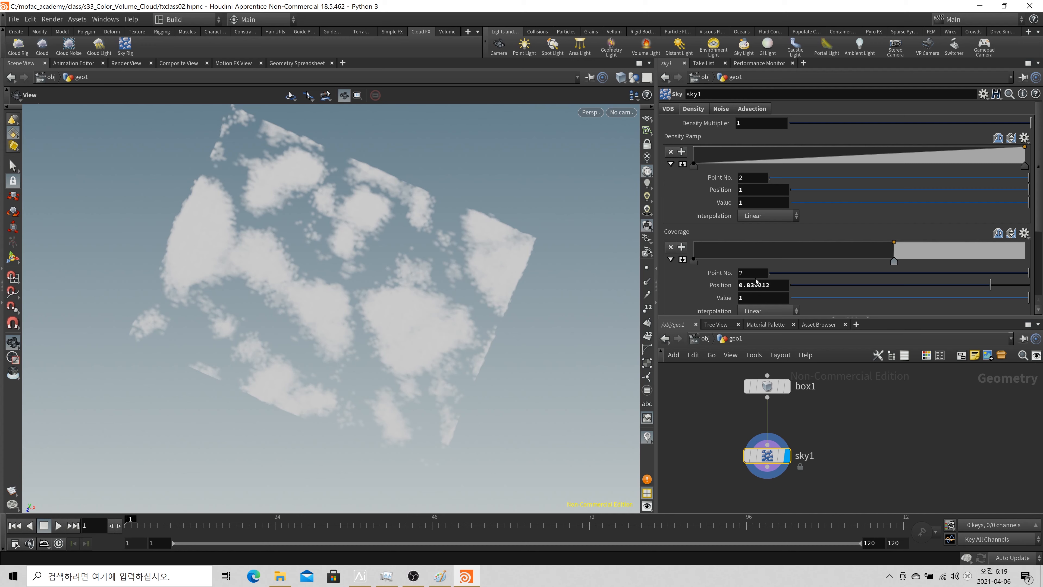
pyautogui.moveTo(755, 278); pyautogui.dragTo(719, 269)
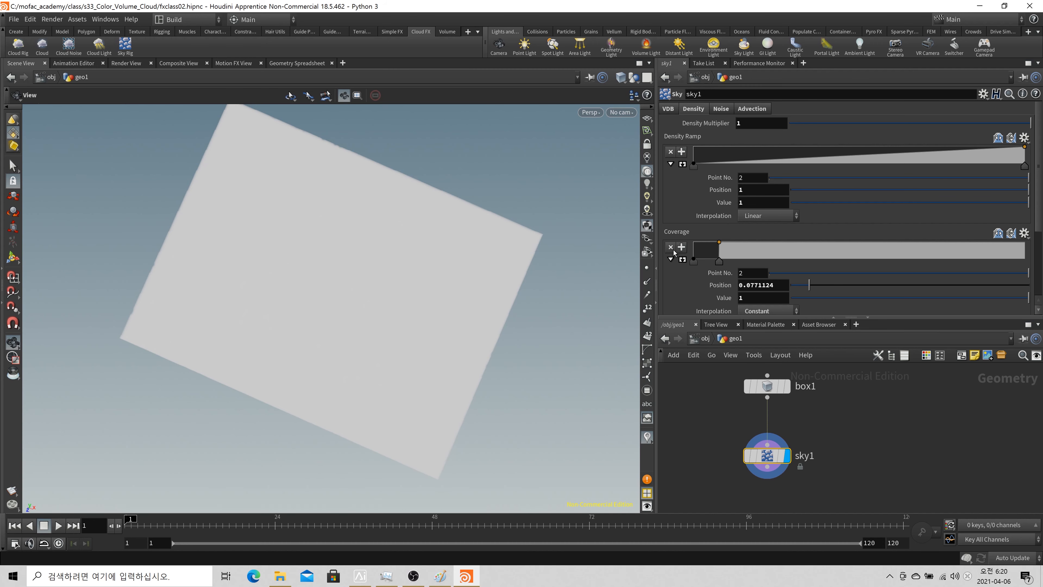
# Set the position of the Coverage ramp's second point to 0.65 and check the gaps in the cloud
pyautogui.moveTo(746, 285); pyautogui.dragTo(779, 288)
pyautogui.write('65')
pyautogui.press('Return')
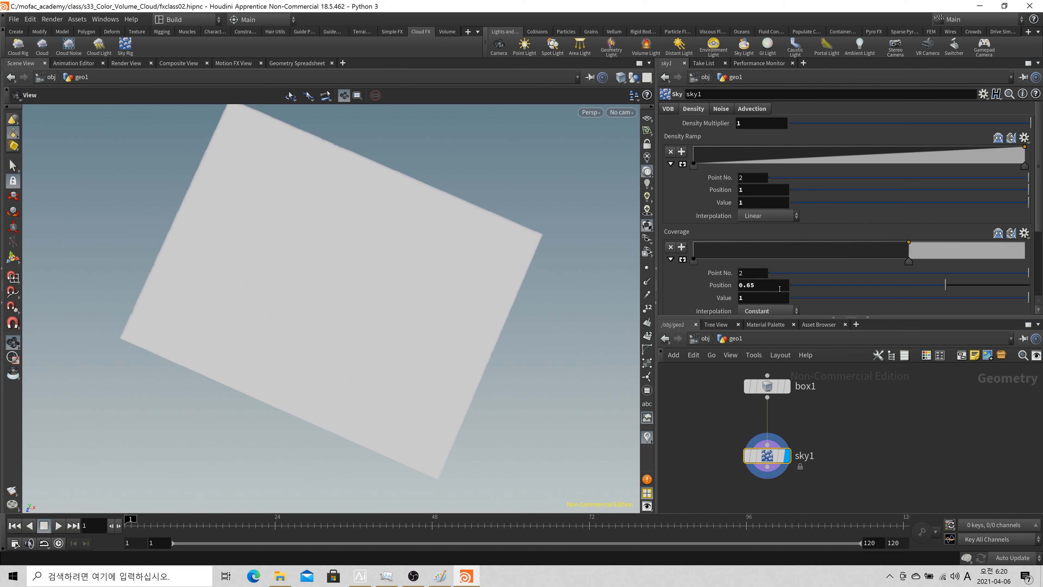
pyautogui.moveTo(461, 367); pyautogui.dragTo(417, 337)
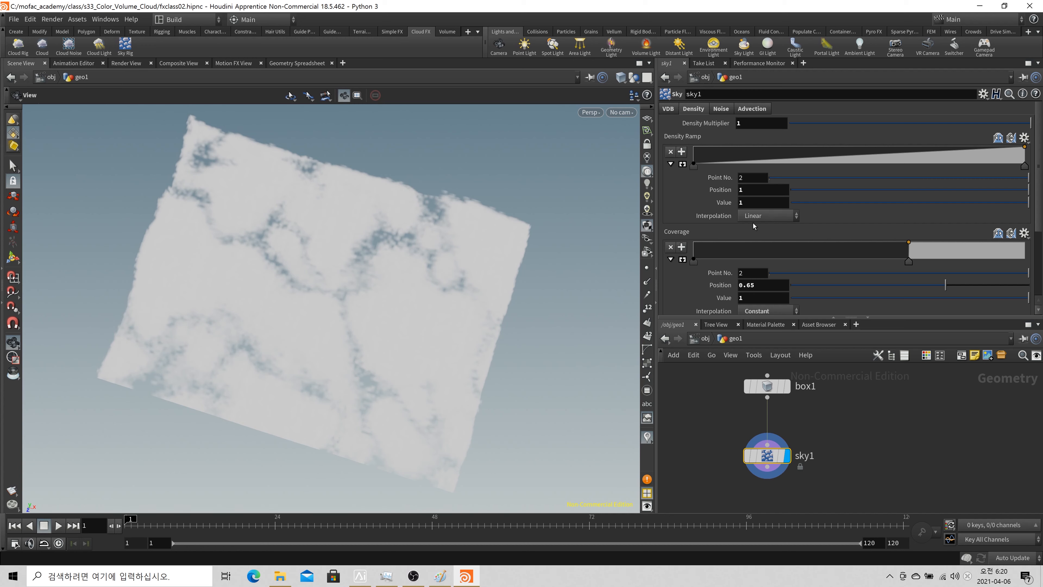
# Set the sky node's Advect Amplitude to 0 and check the smoothed cloud edges
pyautogui.click(754, 111)
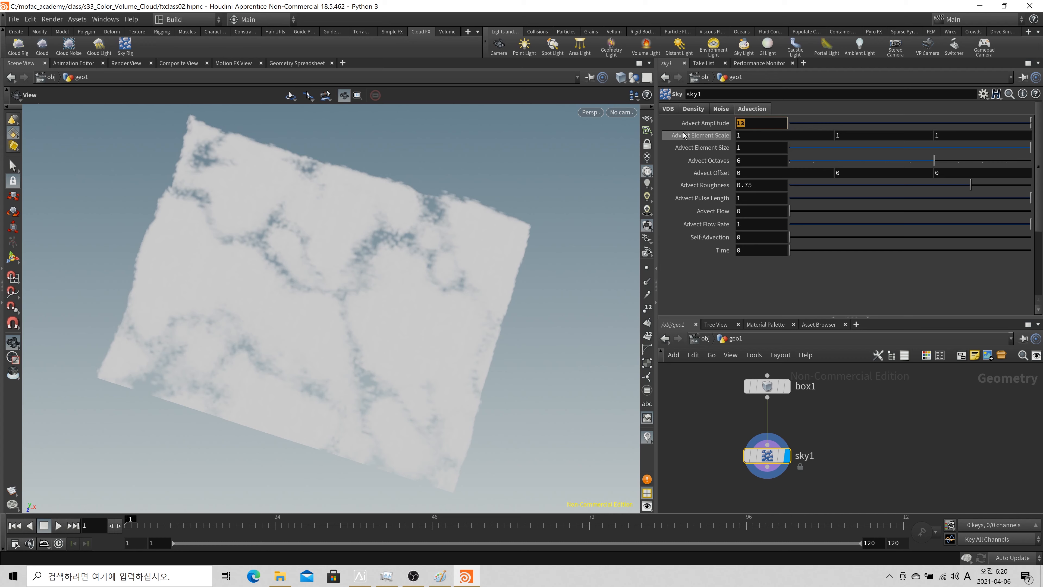
pyautogui.write('0')
pyautogui.press('Return')
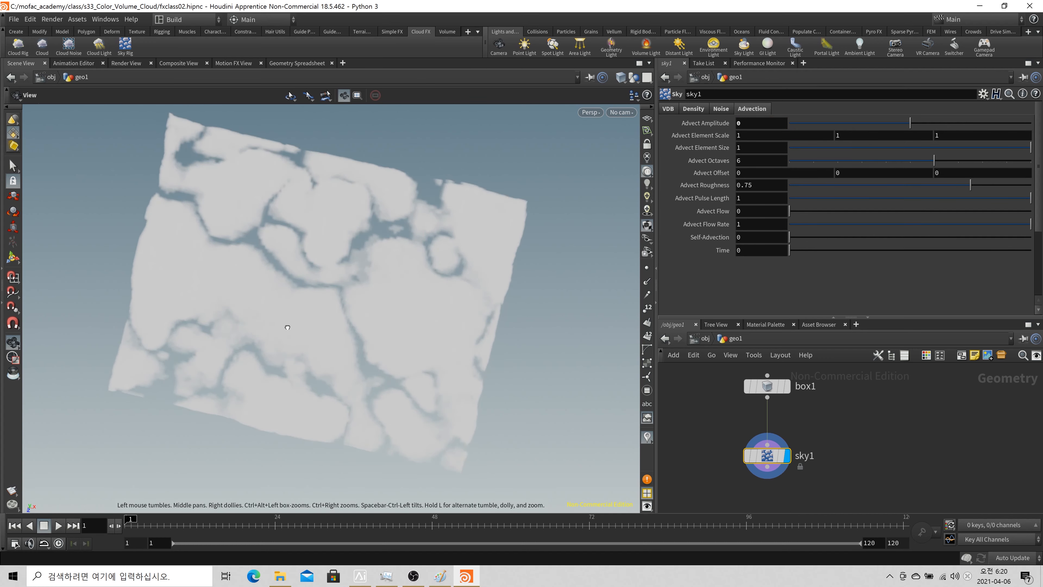
pyautogui.moveTo(348, 300); pyautogui.dragTo(282, 293)
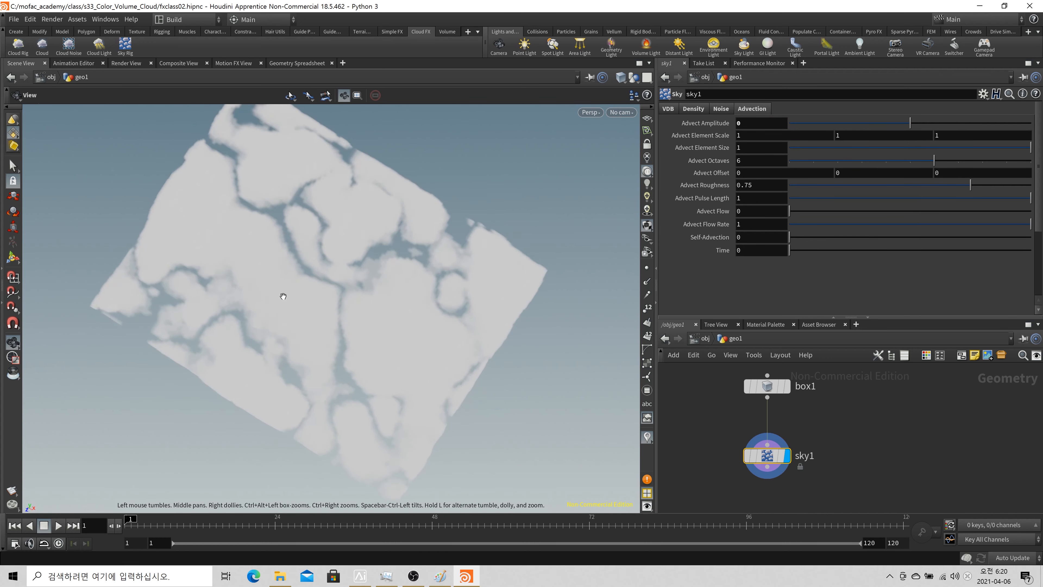
# Set the sky's Noise Amplitude to 3.6 and view the cloud layer from the side and from above
pyautogui.click(720, 109)
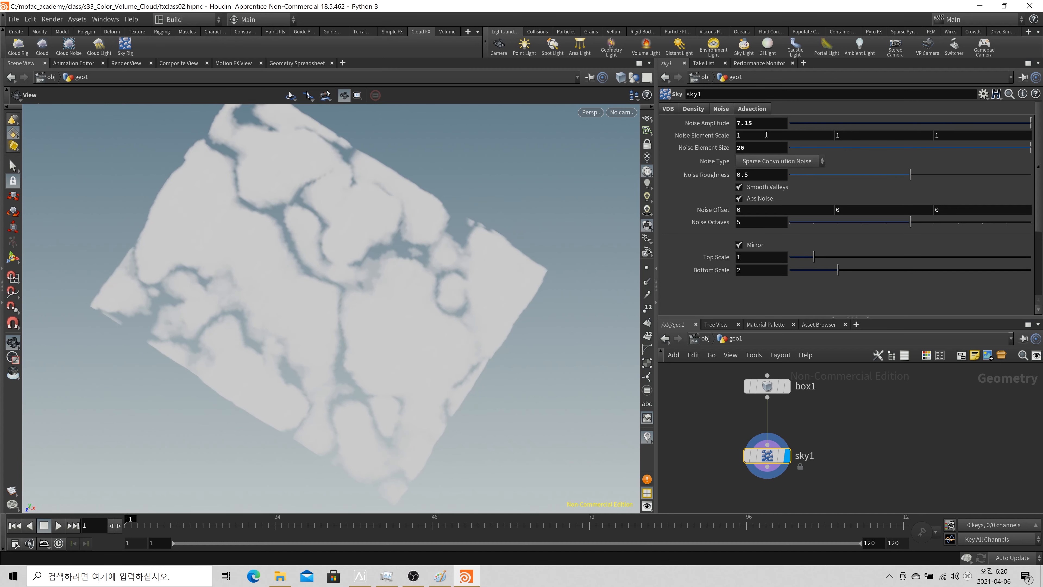
pyautogui.moveTo(764, 120); pyautogui.dragTo(709, 130)
pyautogui.write('3.6')
pyautogui.press('Return')
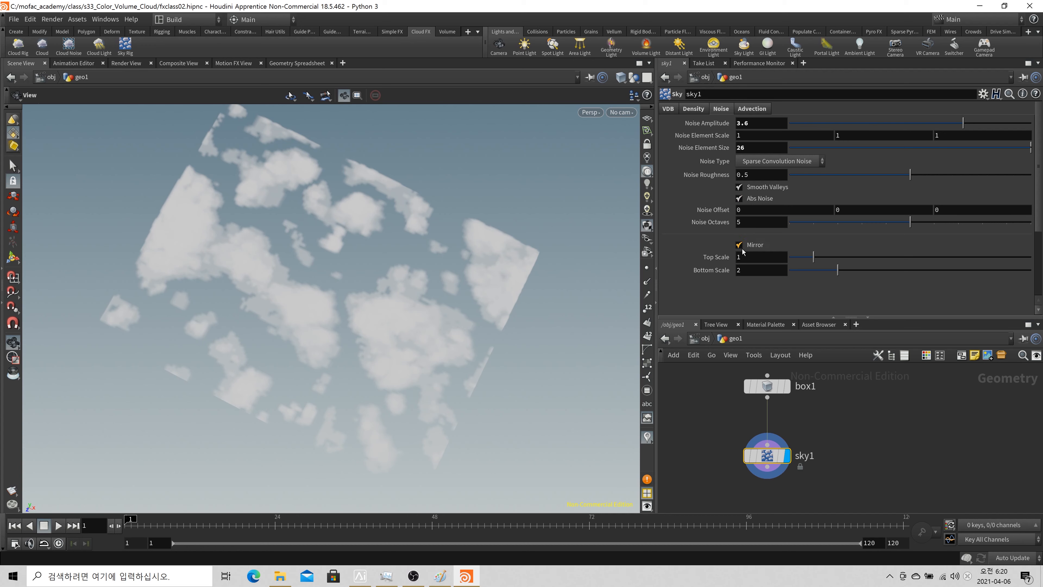
pyautogui.moveTo(394, 386); pyautogui.dragTo(455, 293)
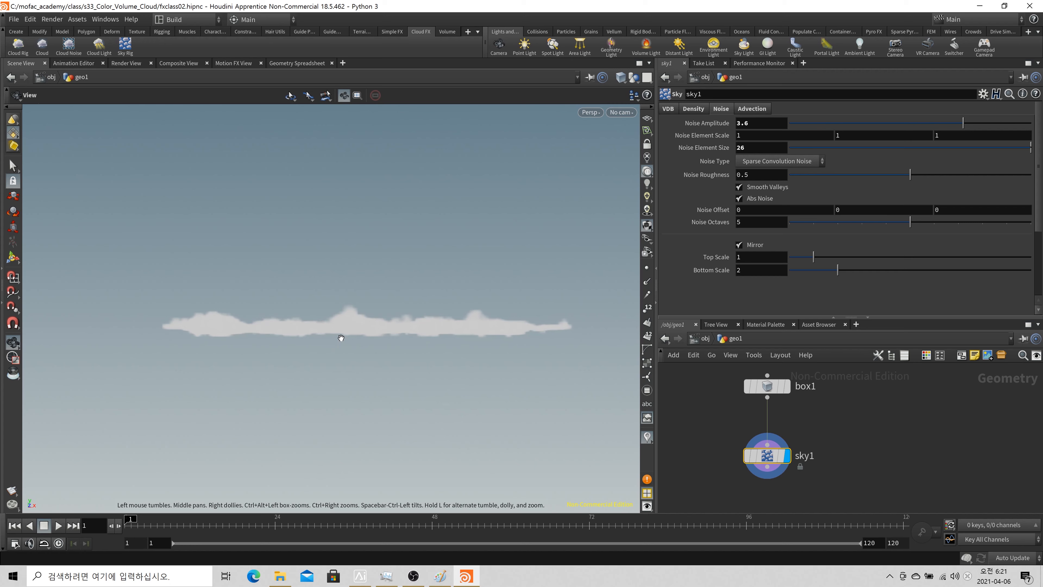
pyautogui.moveTo(366, 282); pyautogui.dragTo(527, 249)
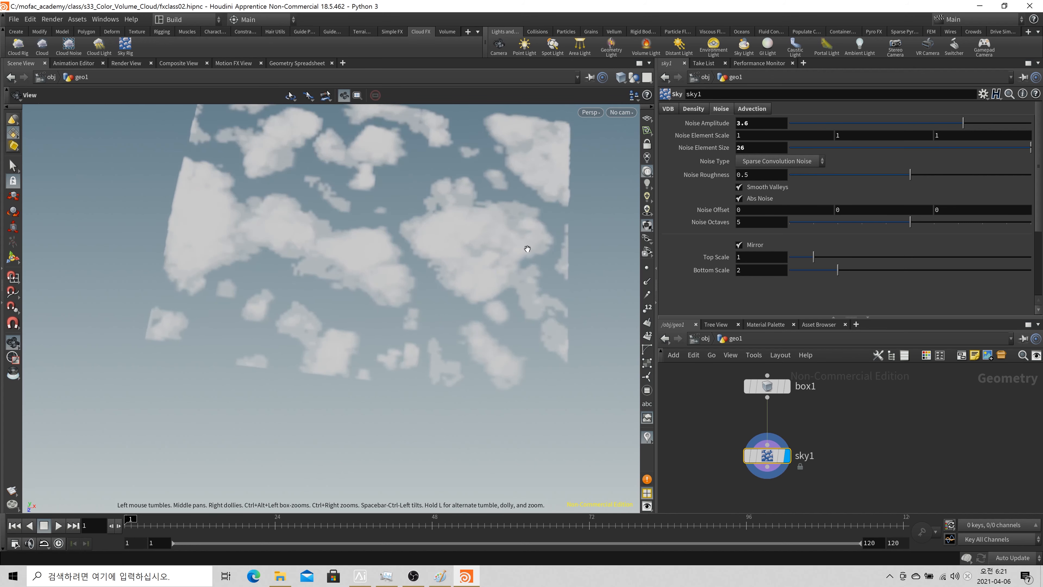
# Set the sky's Noise Element Size to 24
pyautogui.click(771, 147)
pyautogui.press('BackSpace')
pyautogui.write('4')
pyautogui.press('Return')
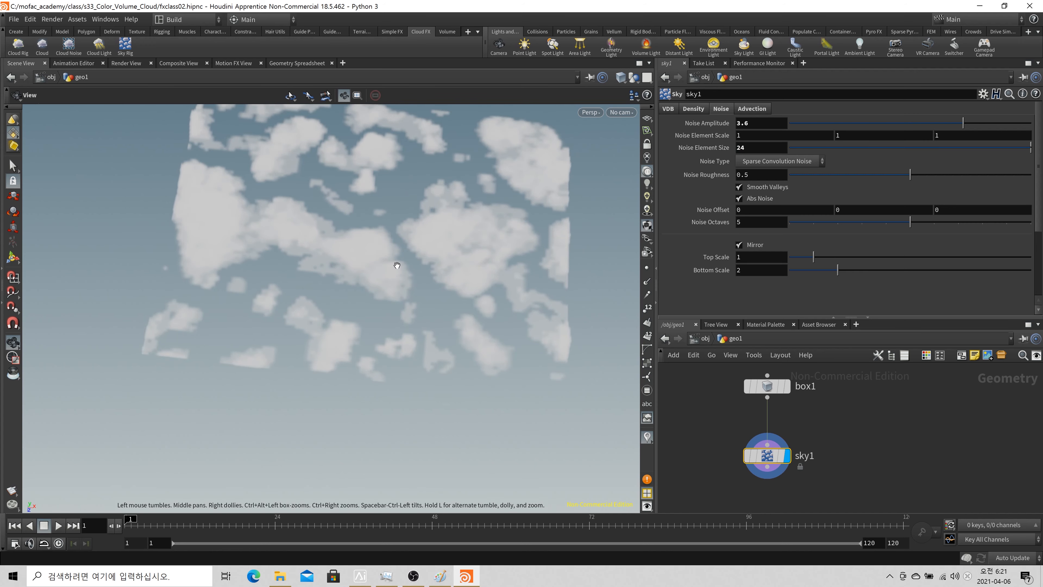
pyautogui.moveTo(397, 265); pyautogui.dragTo(452, 324)
# Try a Noise Element Size of 5 to compare smaller cloud patches, and restore it to 24
pyautogui.moveTo(768, 149); pyautogui.dragTo(658, 173)
pyautogui.write('5')
pyautogui.press('Tab')
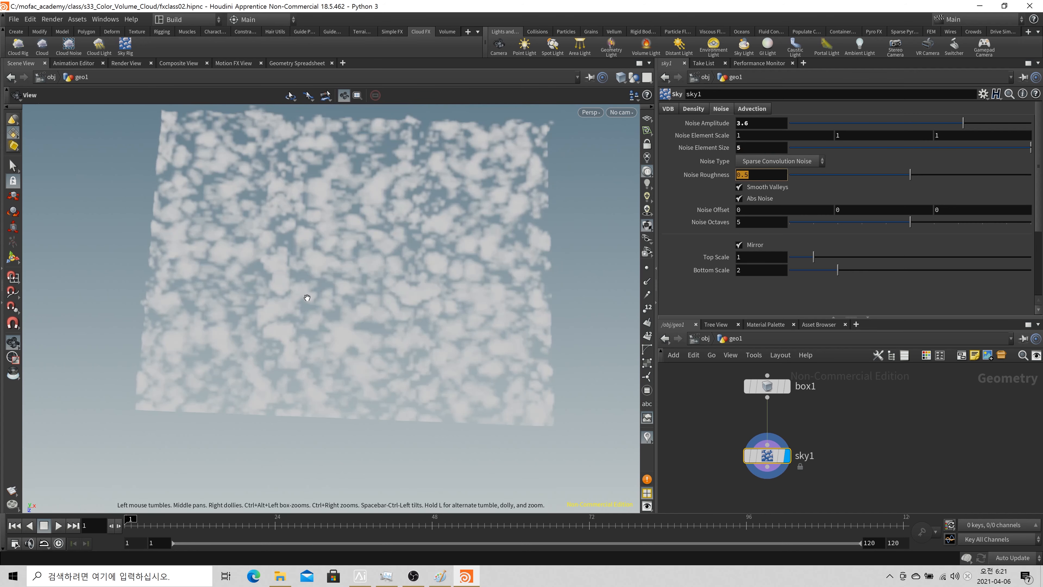
pyautogui.moveTo(758, 148)
pyautogui.mouseDown(button='middle')
pyautogui.moveTo(761, 133)
pyautogui.moveTo(825, 142)
pyautogui.moveTo(758, 147)
pyautogui.mouseUp(button='middle')
pyautogui.write('24')
pyautogui.press('Tab')
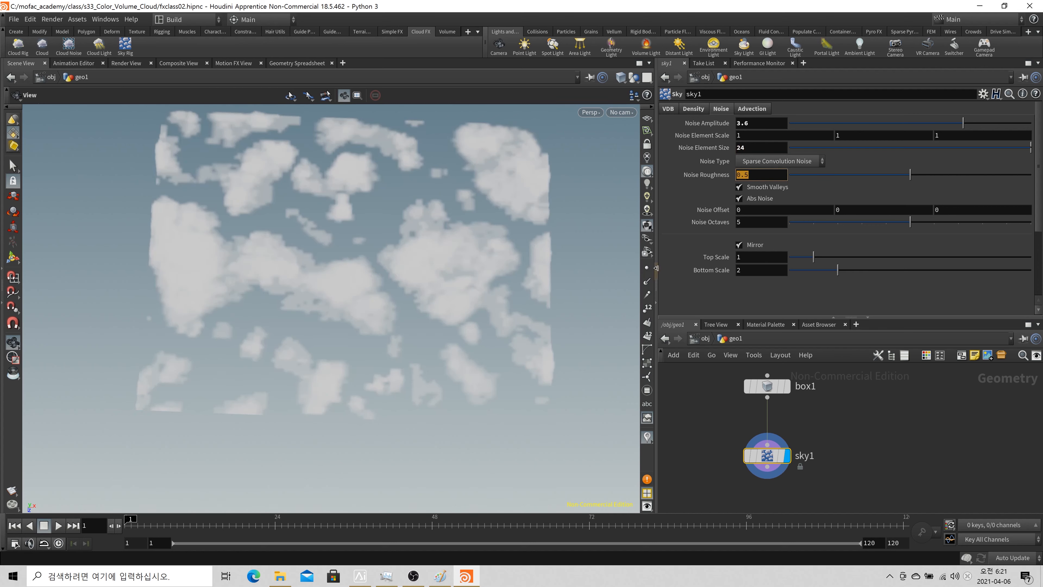
# Try Noise Roughness values of 0.75 and 0.7 on the sky
pyautogui.write('0.75')
pyautogui.press('Return')
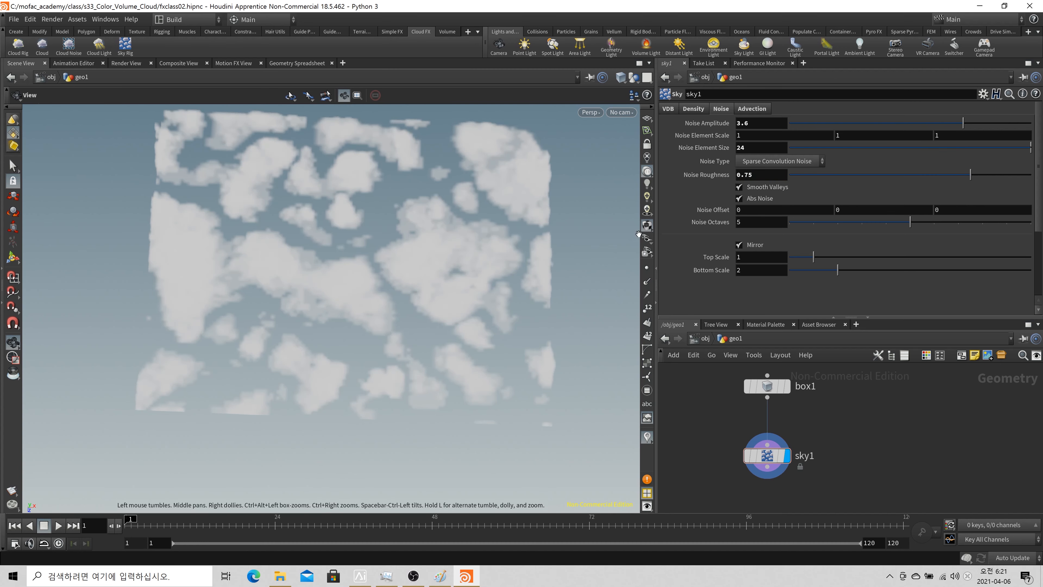
pyautogui.click(752, 177)
pyautogui.press('BackSpace')
pyautogui.press('Return')
# Set the sky's Noise Roughness to 0.1
pyautogui.click(753, 175)
pyautogui.press('BackSpace')
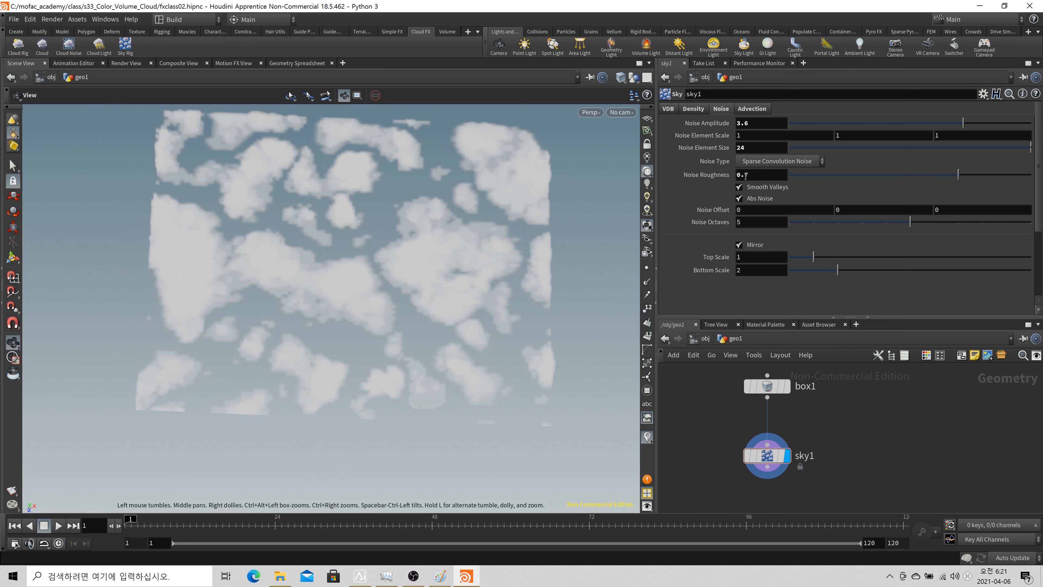
pyautogui.write('1')
pyautogui.press('Return')
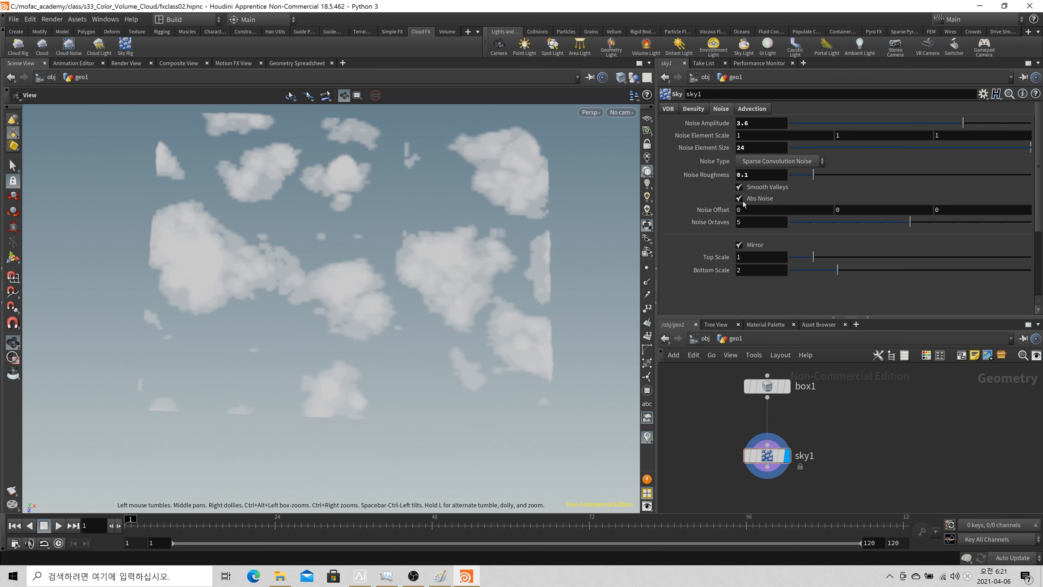
# Try Noise Roughness values of 0.2 and 0.5 on the sky
pyautogui.write('2')
pyautogui.press('Return')
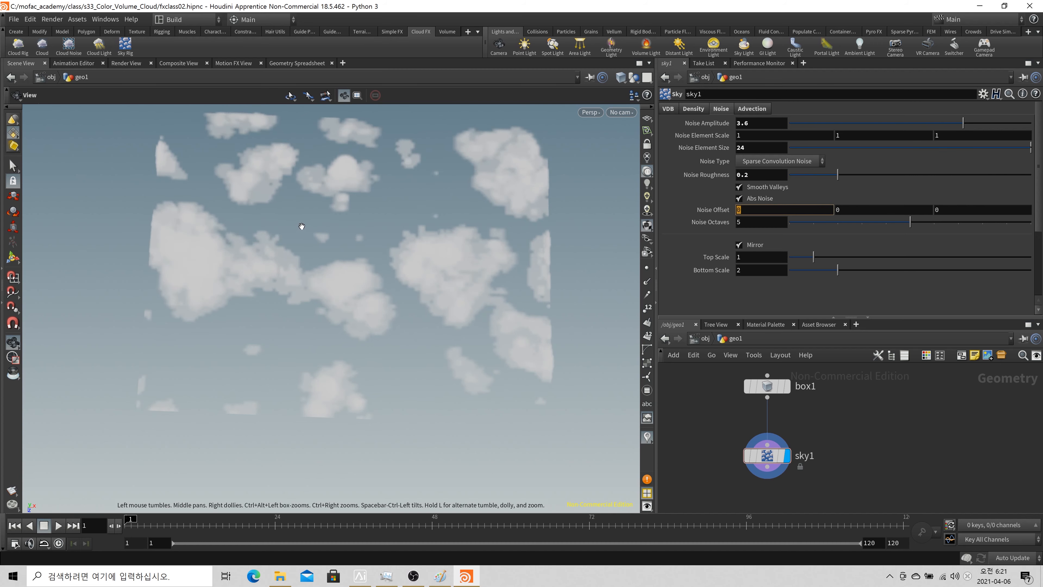
pyautogui.press('Return')
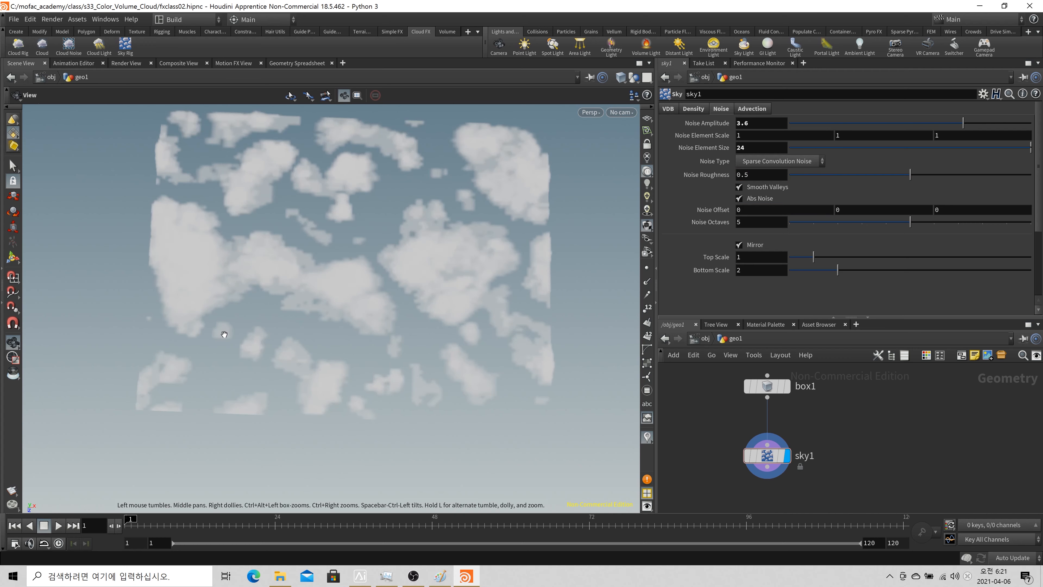
# Set the sky's Noise Roughness to 0.7
pyautogui.moveTo(746, 175); pyautogui.dragTo(750, 176)
pyautogui.write('7')
pyautogui.press('Return')
pyautogui.moveTo(513, 361); pyautogui.dragTo(413, 341)
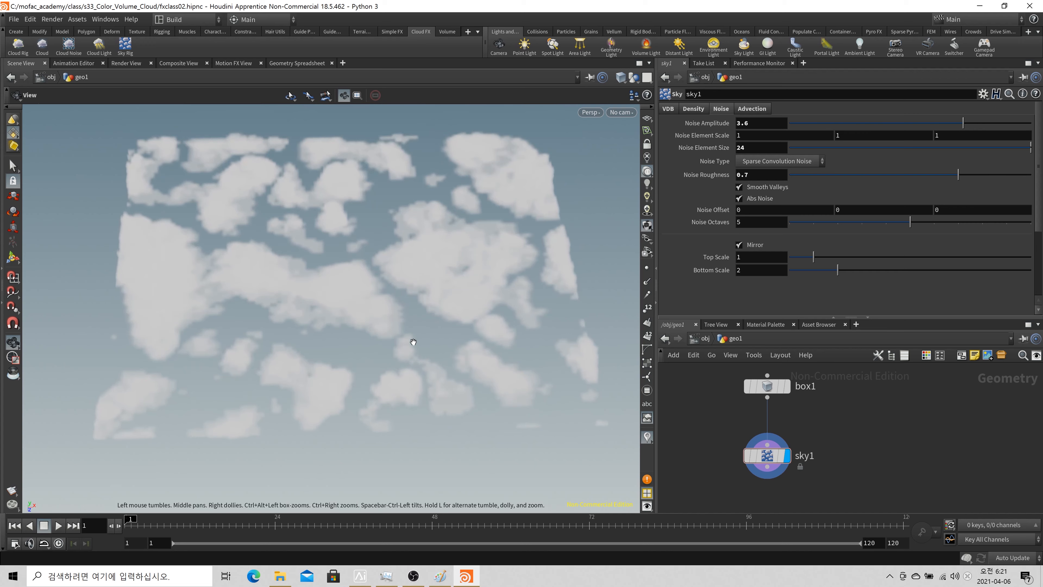
# Set the sky's Voxel Size to 0.5 and view the cloud layer from the front
pyautogui.moveTo(343, 313); pyautogui.dragTo(437, 213)
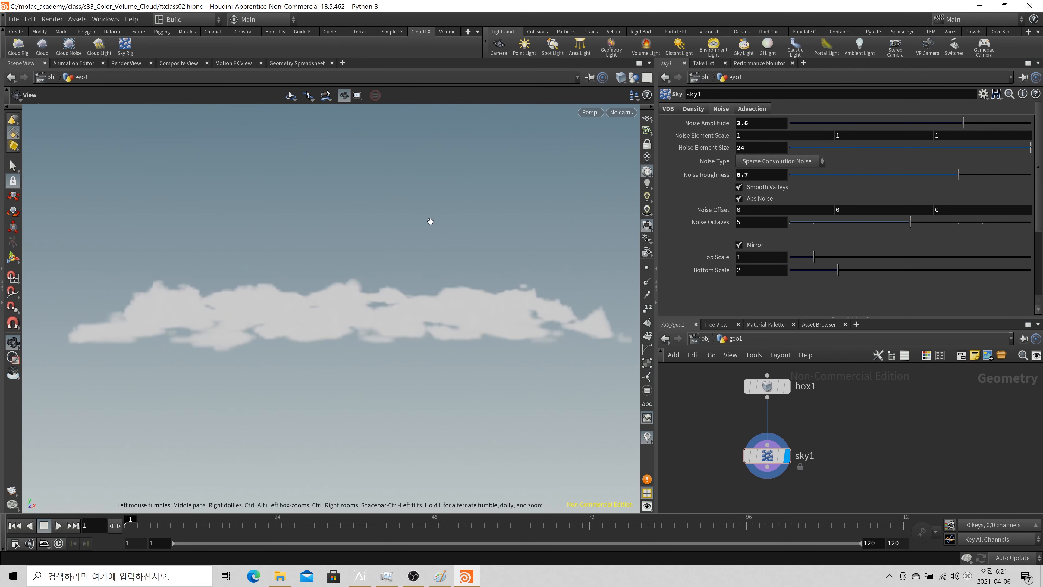
pyautogui.hotkey('space', '3')
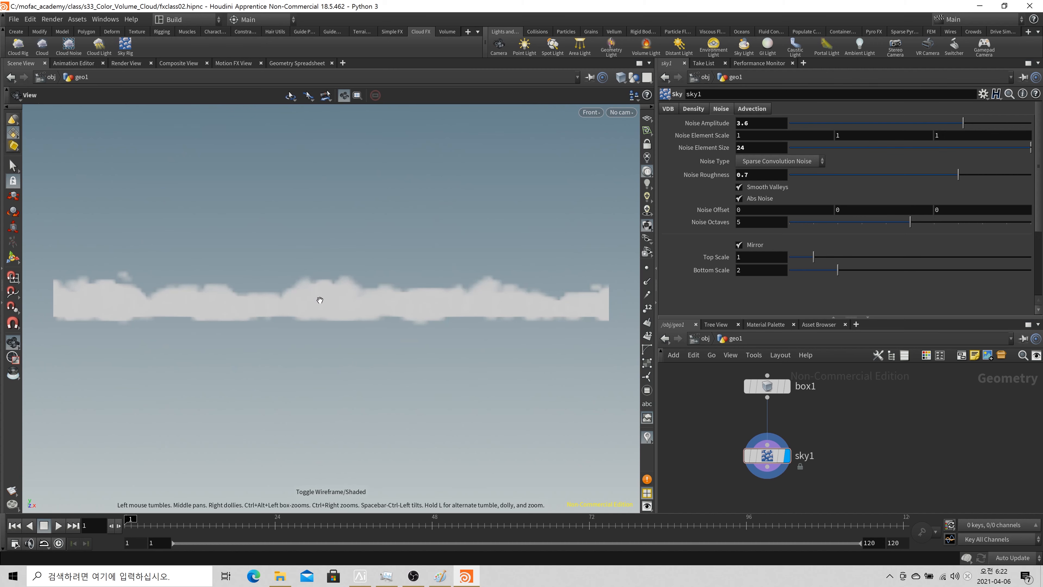
pyautogui.click(669, 108)
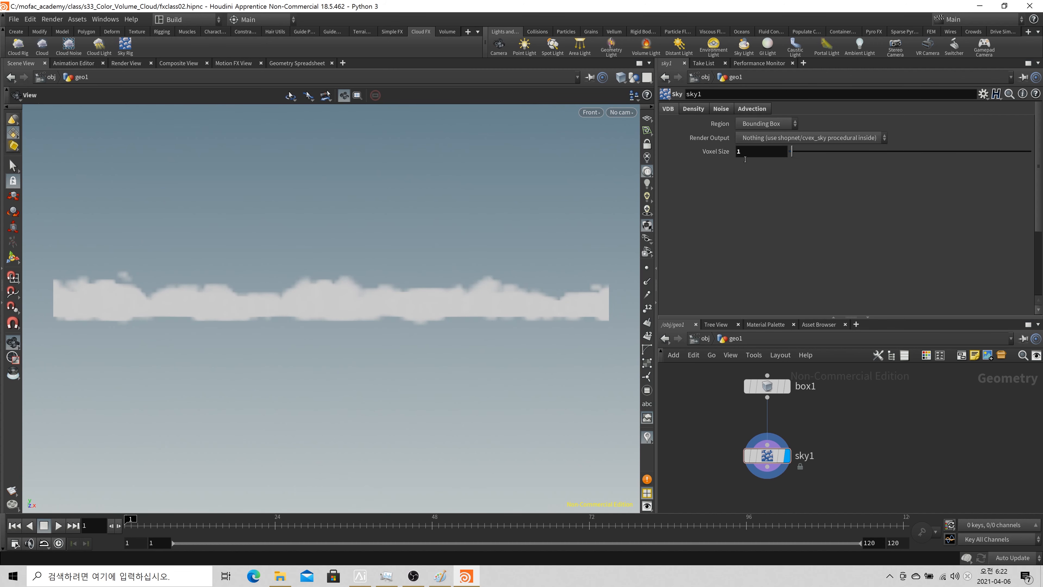
pyautogui.click(748, 151)
pyautogui.write('0.5')
pyautogui.press('Return')
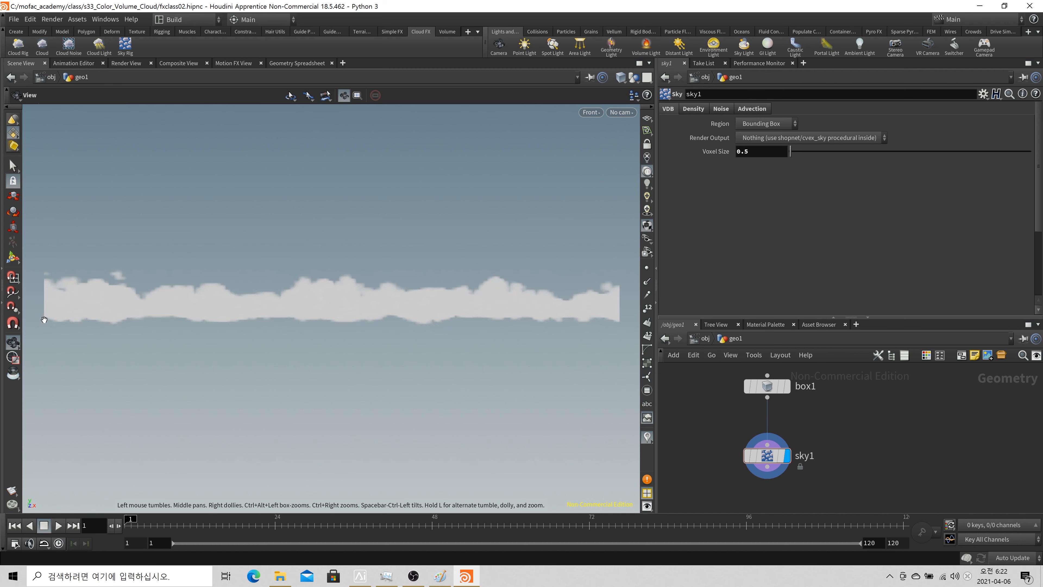
# Try a Bottom Scale of 3 in the sky's noise settings and undo it
pyautogui.click(724, 110)
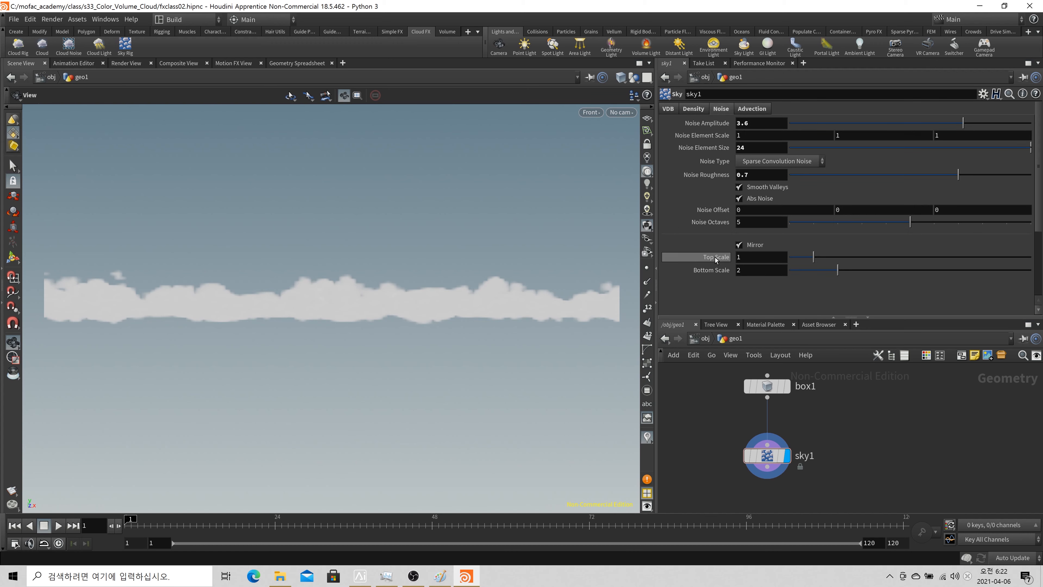
pyautogui.click(719, 273)
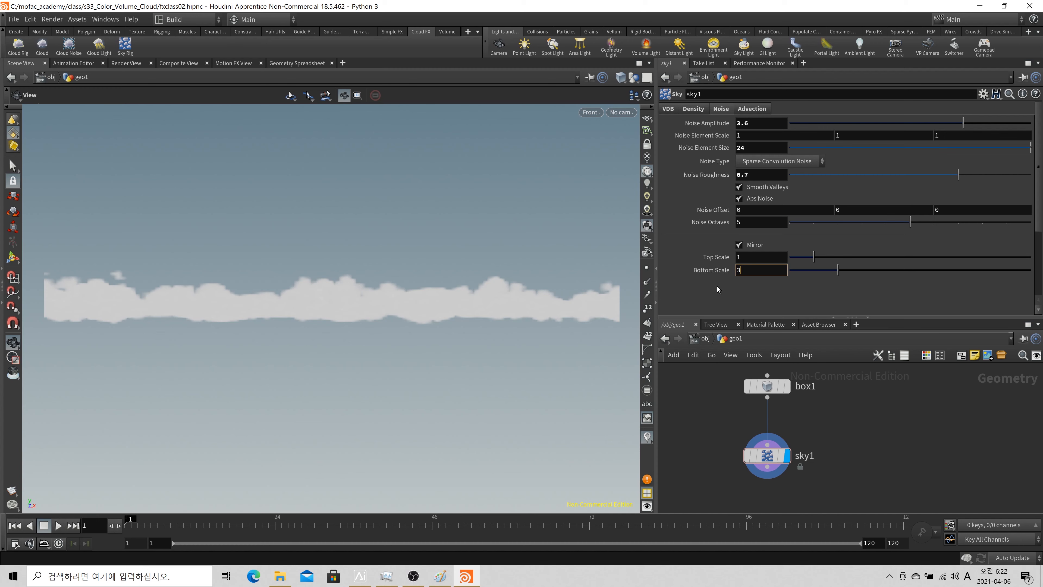
pyautogui.press('BackSpace')
pyautogui.write('3')
pyautogui.press('Return')
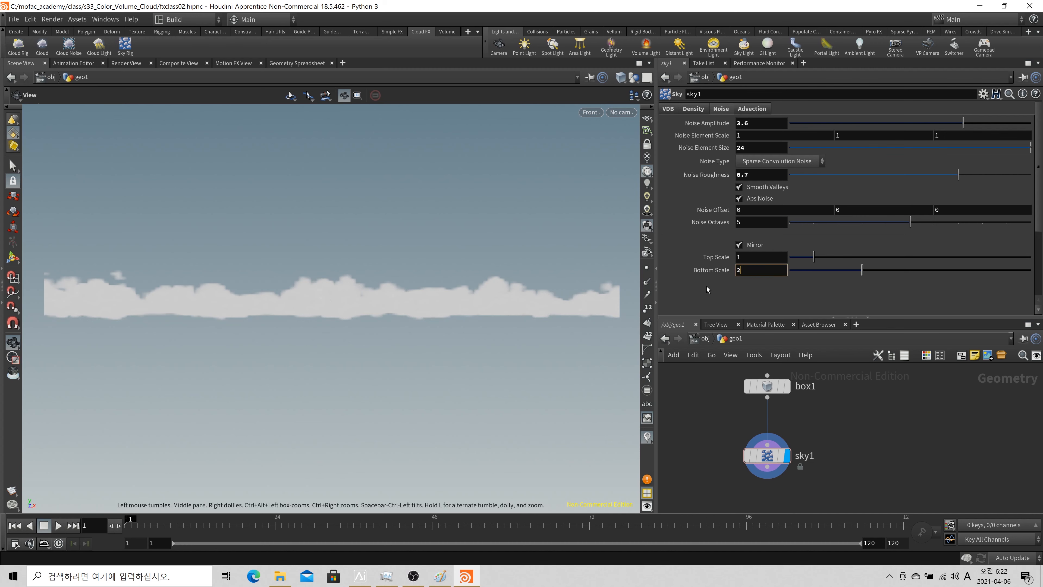
pyautogui.hotkey('ctrl', 'z')
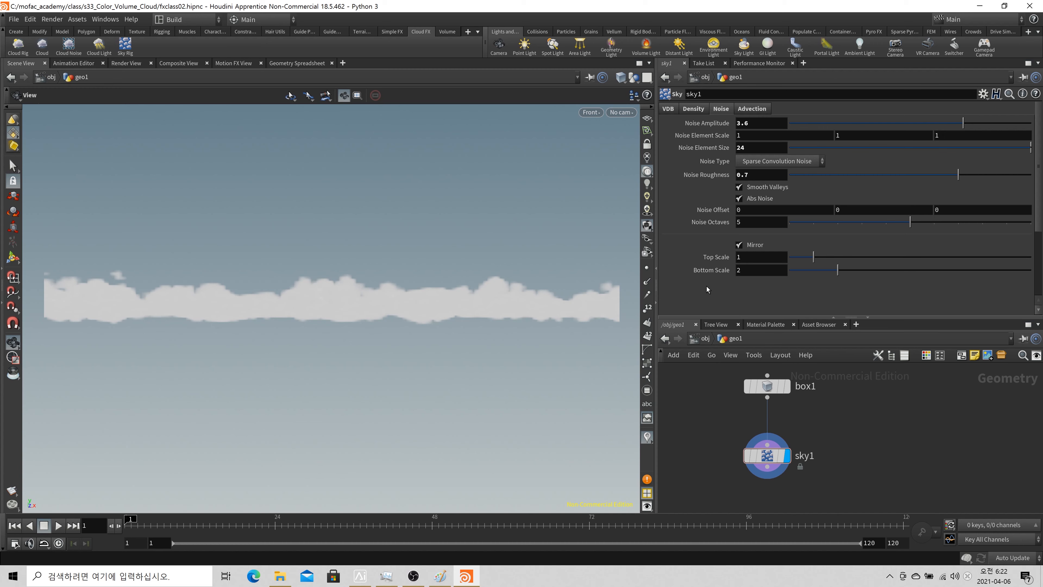
# Add a light at the object level and set its type to Distant
pyautogui.hotkey('space', '1')
pyautogui.hotkey('space', 'g')
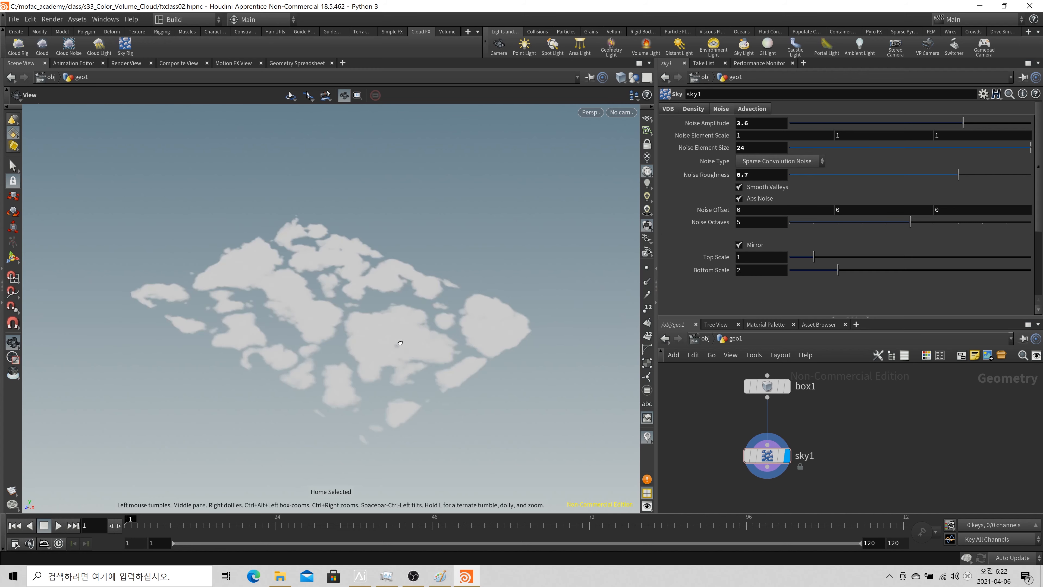
pyautogui.moveTo(400, 343); pyautogui.dragTo(454, 384)
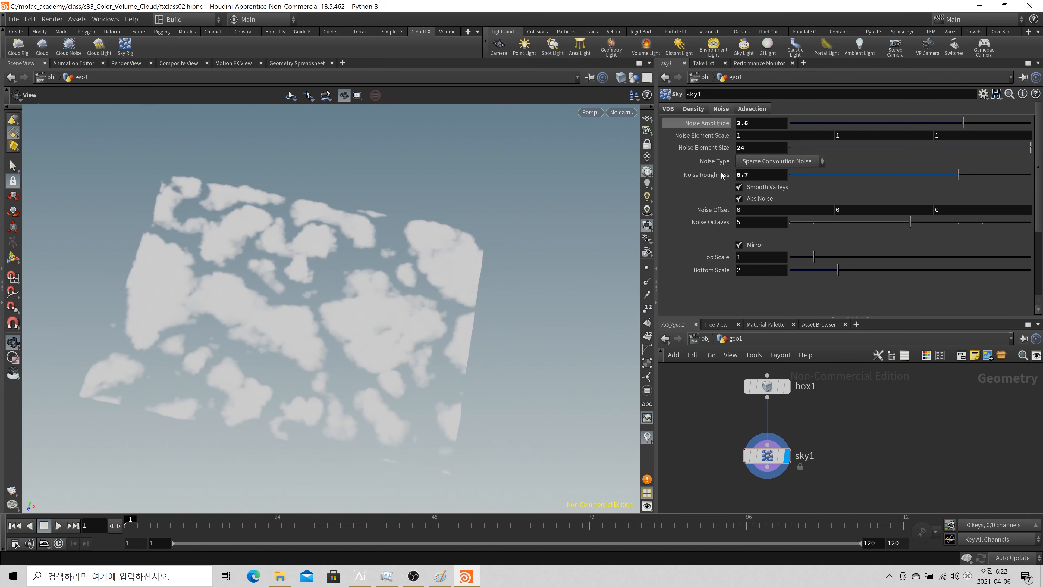
pyautogui.moveTo(321, 402); pyautogui.dragTo(421, 341)
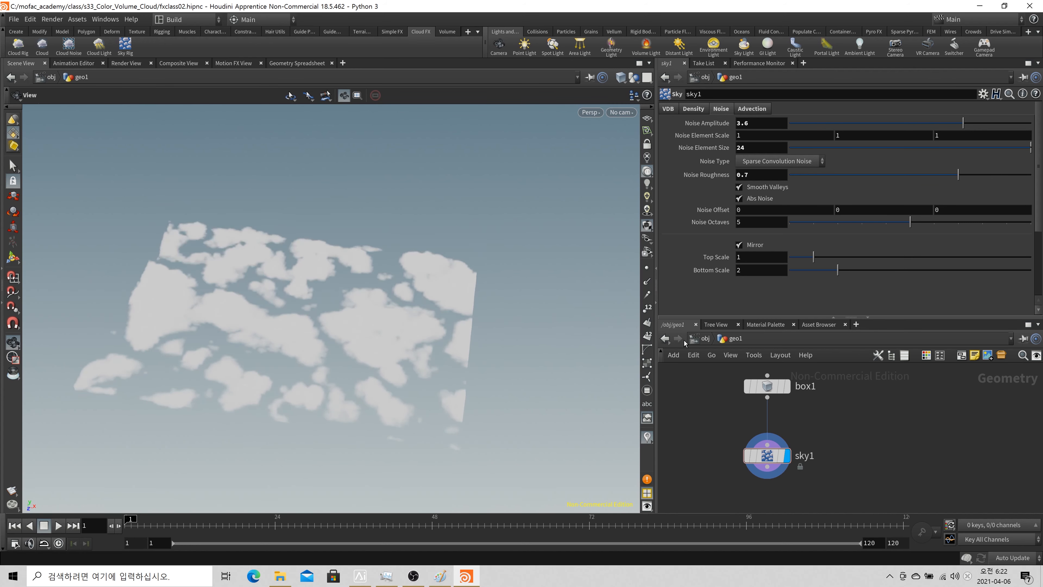
pyautogui.click(699, 340)
pyautogui.click(827, 412)
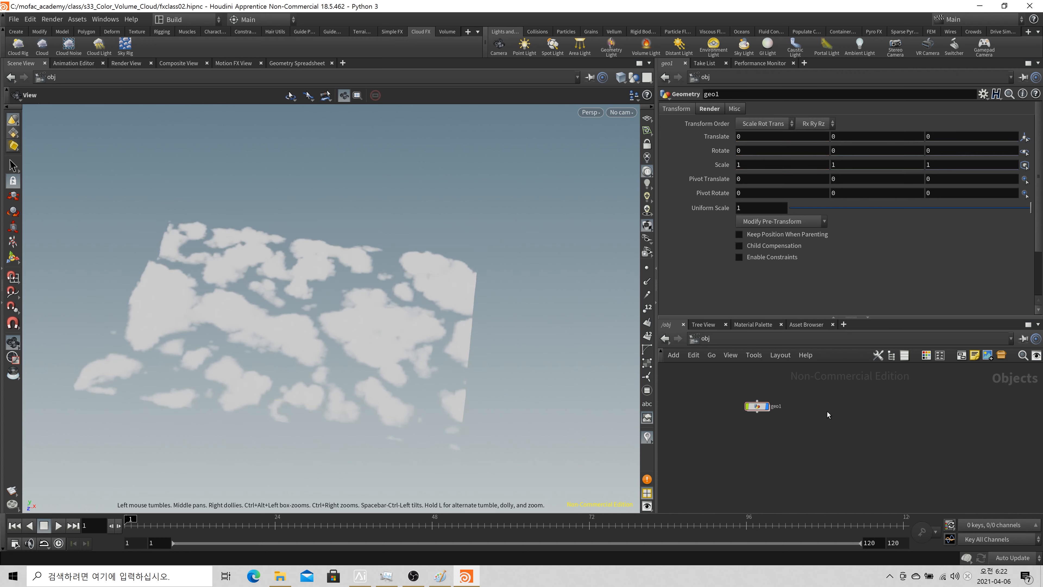
pyautogui.press('Tab')
pyautogui.write('light')
pyautogui.press('Return')
pyautogui.click(800, 405)
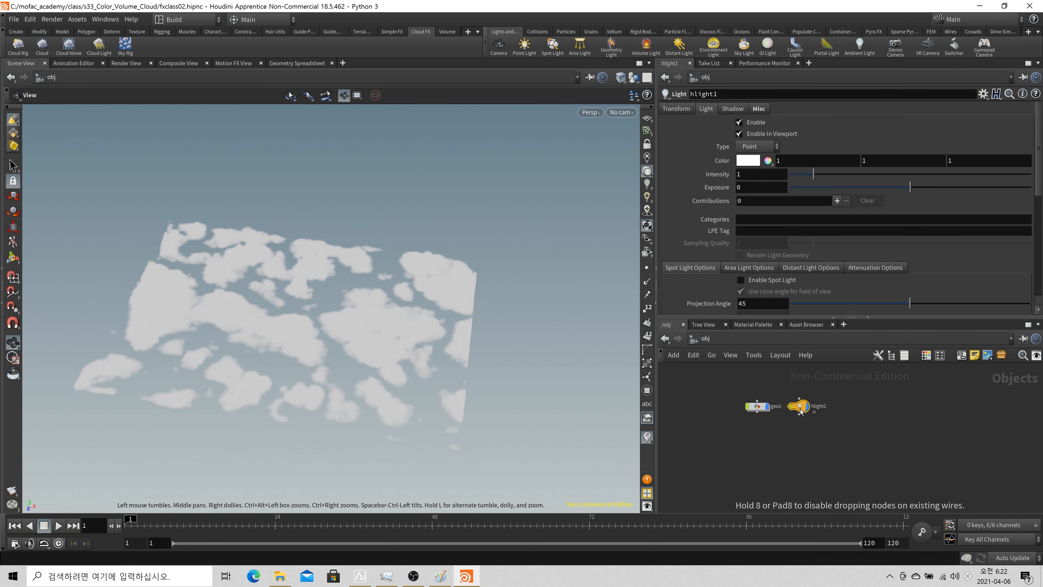
pyautogui.click(745, 147)
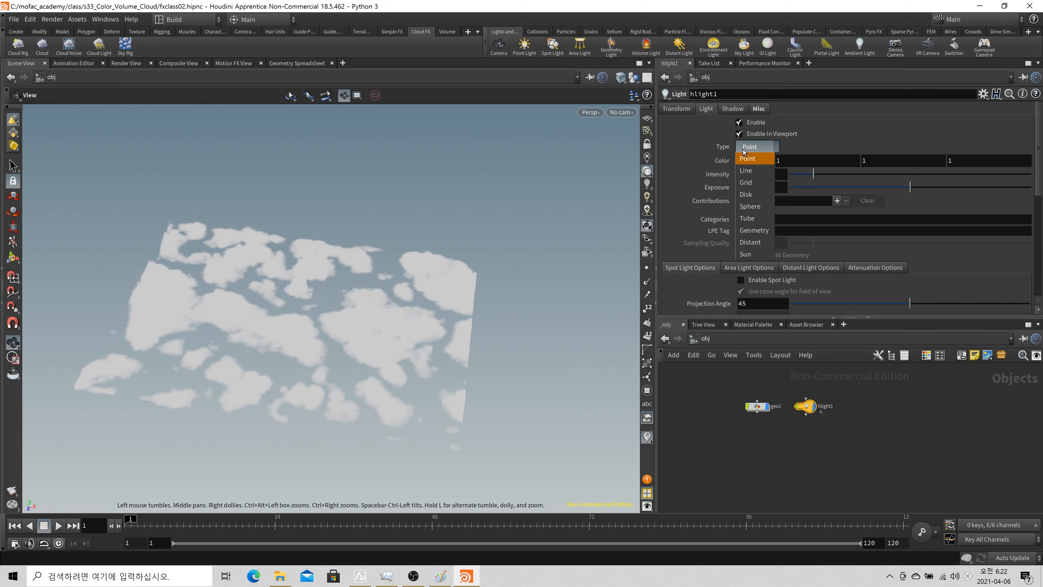
pyautogui.click(767, 241)
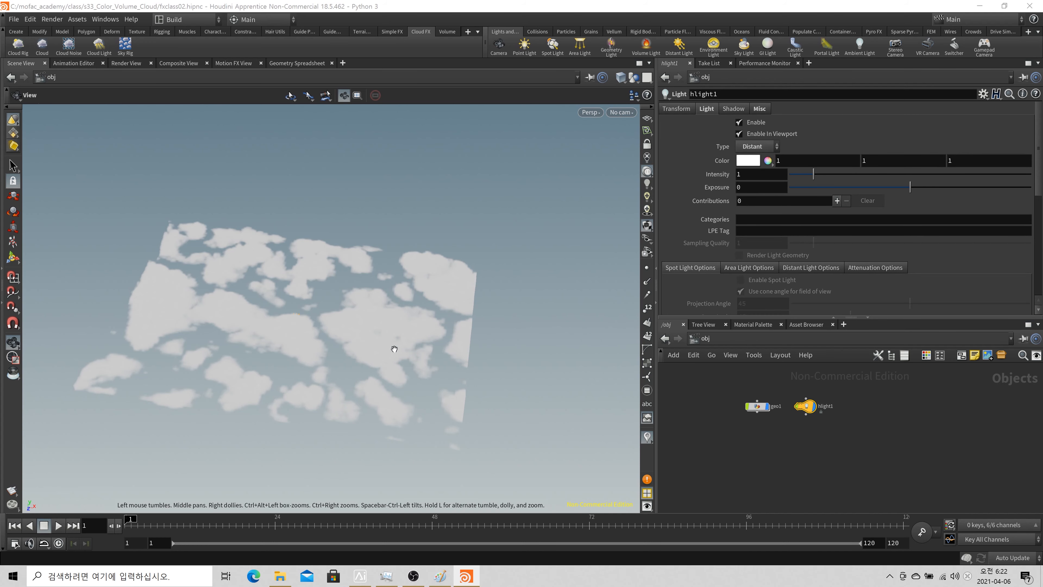
# Move the distant light above the clouds and switch the viewport to normal lighting
pyautogui.press('r')
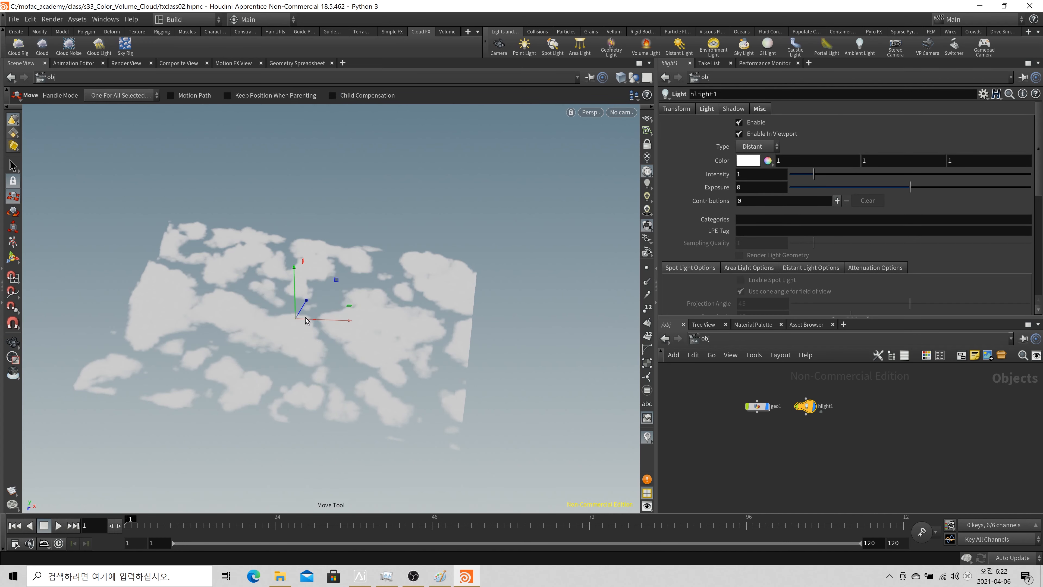
pyautogui.press('Escape')
pyautogui.press('t')
pyautogui.moveTo(344, 299)
pyautogui.mouseDown()
pyautogui.moveTo(359, 238)
pyautogui.moveTo(371, 247)
pyautogui.moveTo(376, 329)
pyautogui.moveTo(382, 291)
pyautogui.moveTo(384, 353)
pyautogui.moveTo(387, 244)
pyautogui.mouseUp()
pyautogui.click(647, 184)
# Rotate the distant light so that it strikes the clouds at a different angle
pyautogui.press('Escape')
pyautogui.press('r')
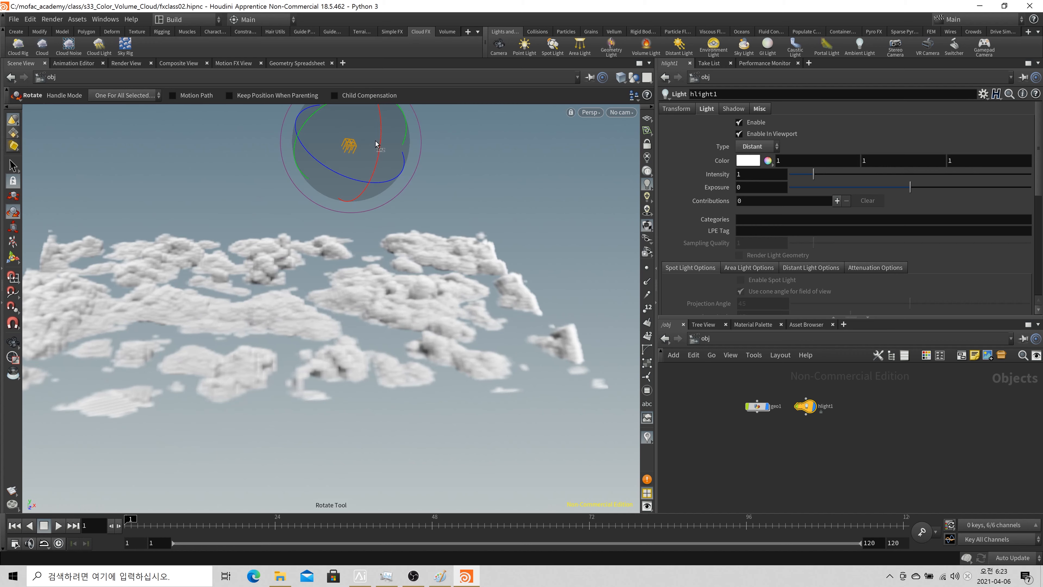
pyautogui.moveTo(375, 141); pyautogui.dragTo(368, 120)
pyautogui.keyDown('alt'); pyautogui.moveTo(397, 172); pyautogui.dragTo(400, 226); pyautogui.keyUp('alt')
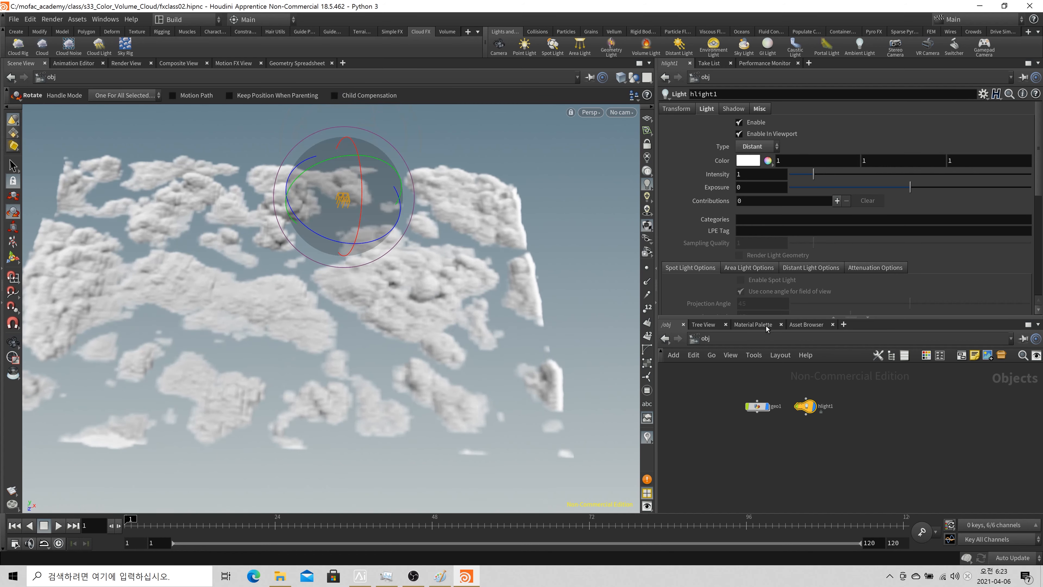
# Set the Advect Amplitude of the sky inside geo1 to 2 and view the clouds from above
pyautogui.doubleClick(756, 408)
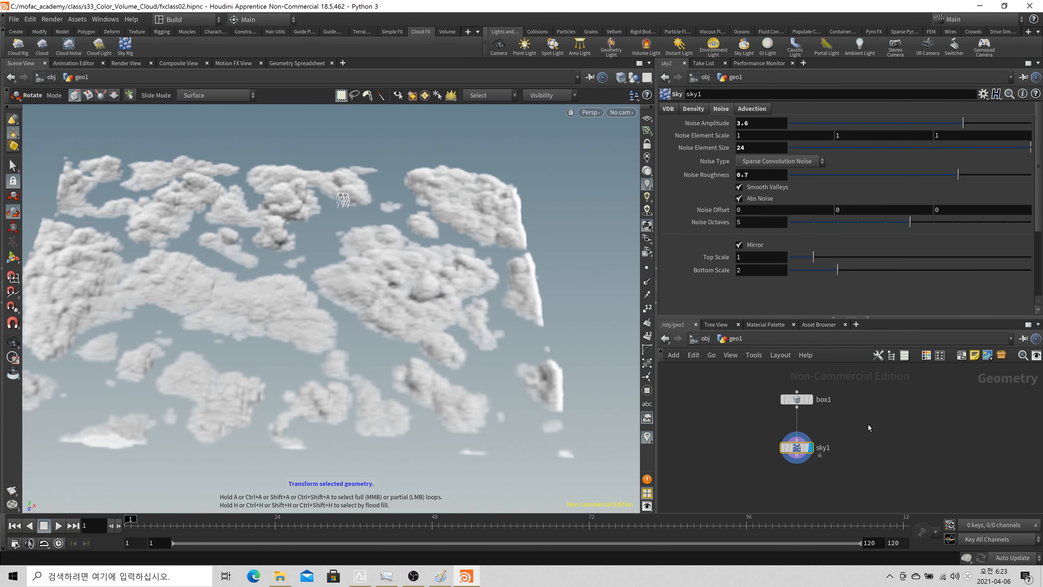
pyautogui.click(745, 109)
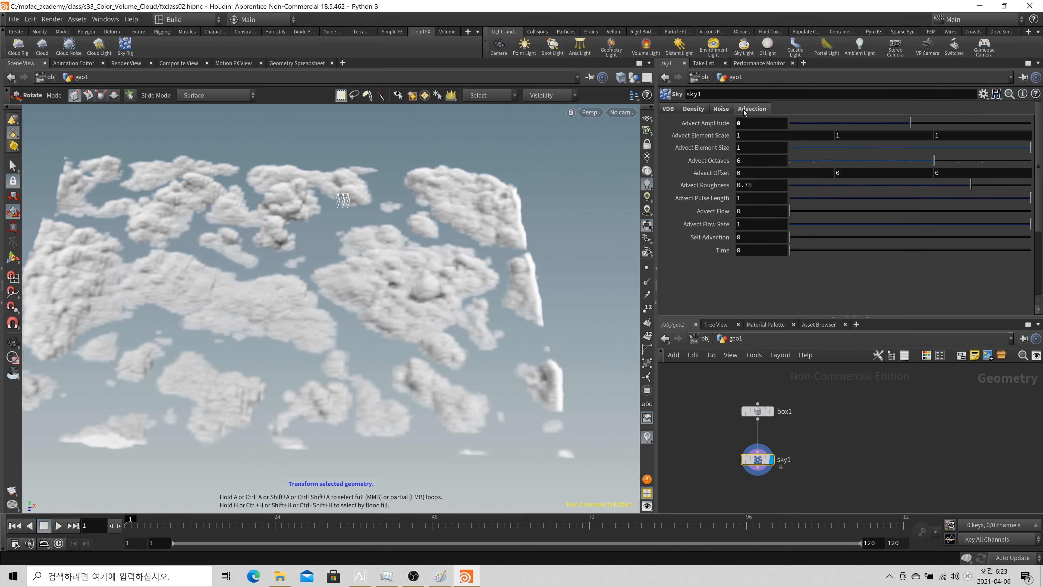
pyautogui.keyDown('alt'); pyautogui.moveTo(382, 346); pyautogui.dragTo(382, 359); pyautogui.keyUp('alt')
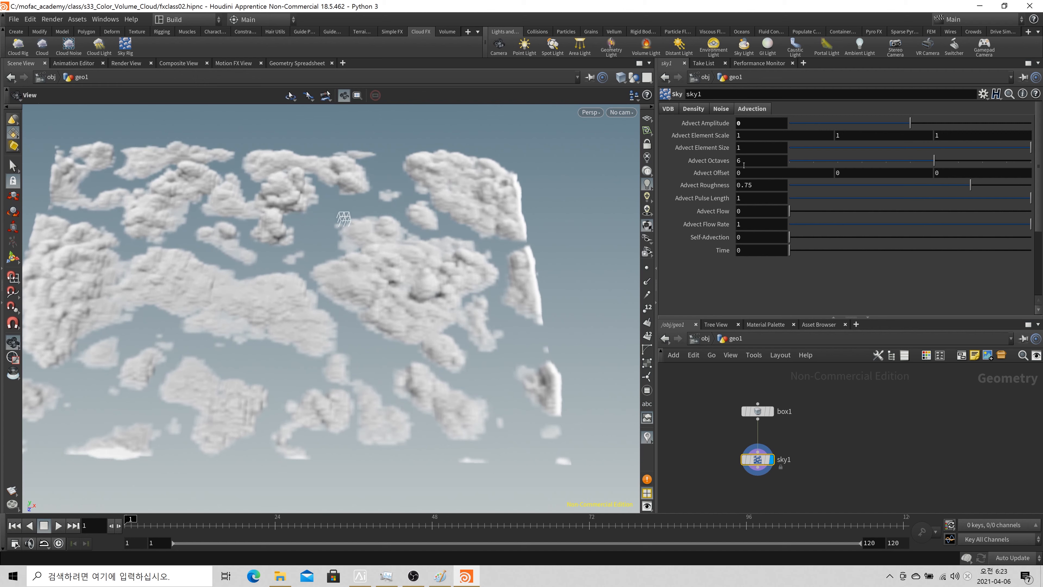
pyautogui.click(761, 123)
pyautogui.write('2')
pyautogui.press('Return')
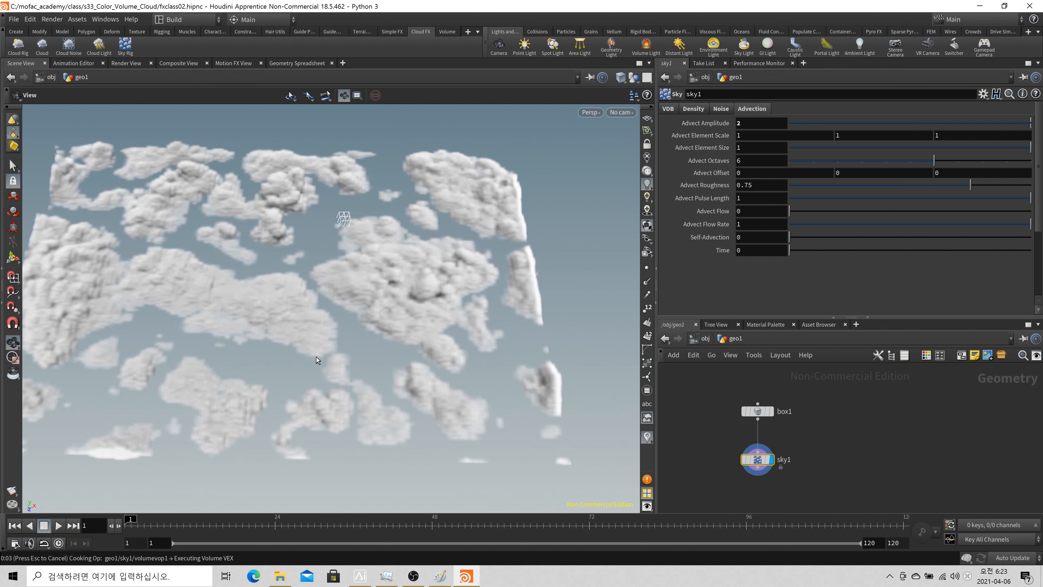
pyautogui.keyDown('alt'); pyautogui.moveTo(316, 357); pyautogui.dragTo(326, 398); pyautogui.keyUp('alt')
pyautogui.hotkey('space', '2')
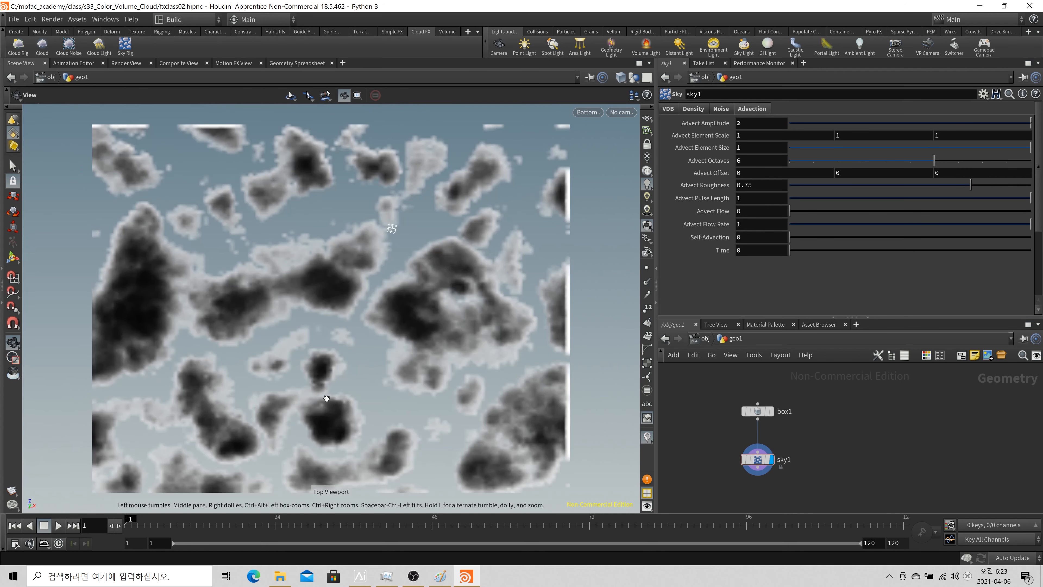
pyautogui.hotkey('space', '2')
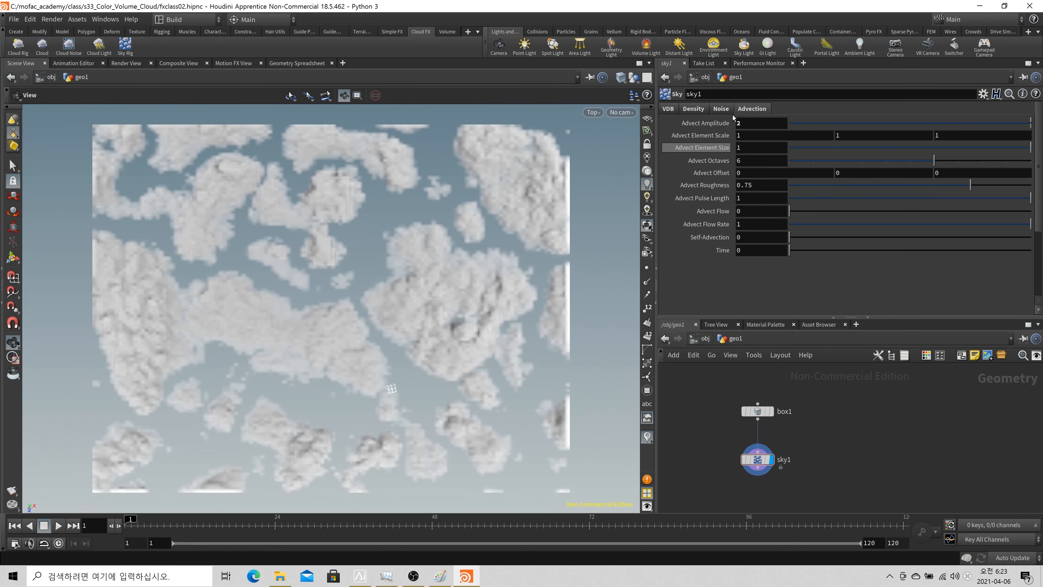
# Set the sky's Advect Element Size to 4
pyautogui.click(720, 109)
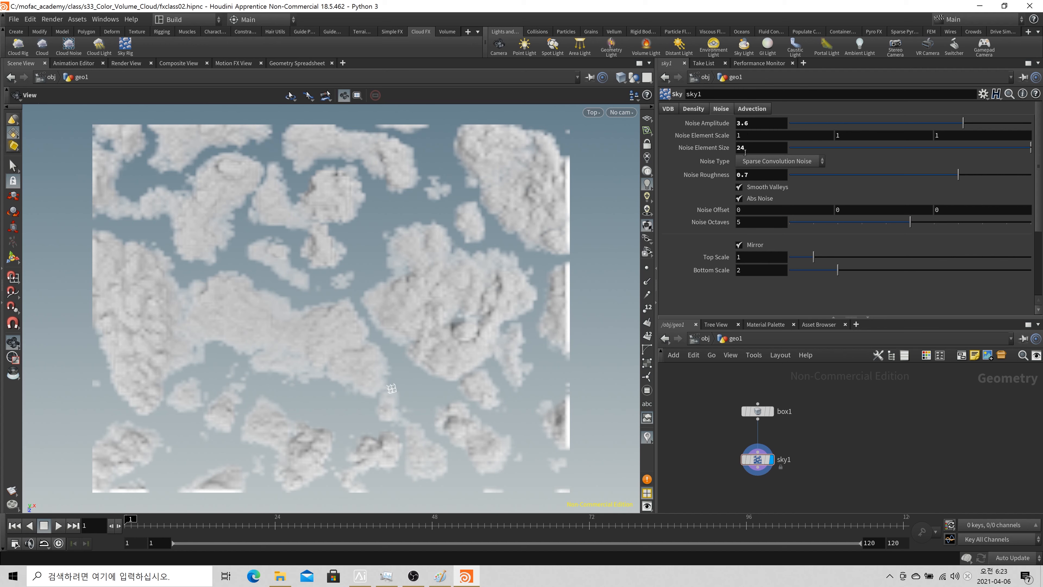
pyautogui.click(753, 109)
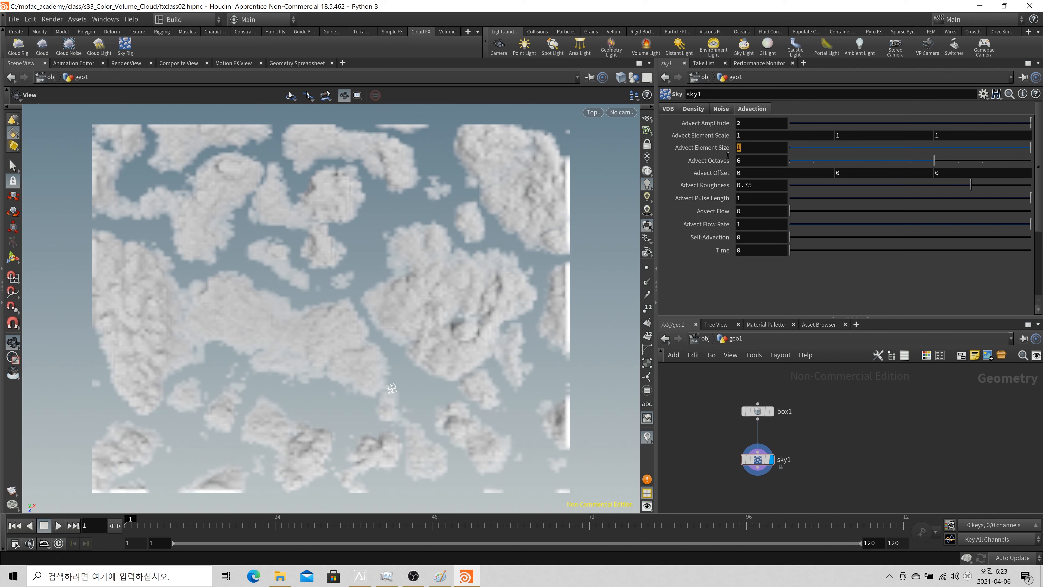
pyautogui.click(741, 147)
pyautogui.write('4')
pyautogui.press('Return')
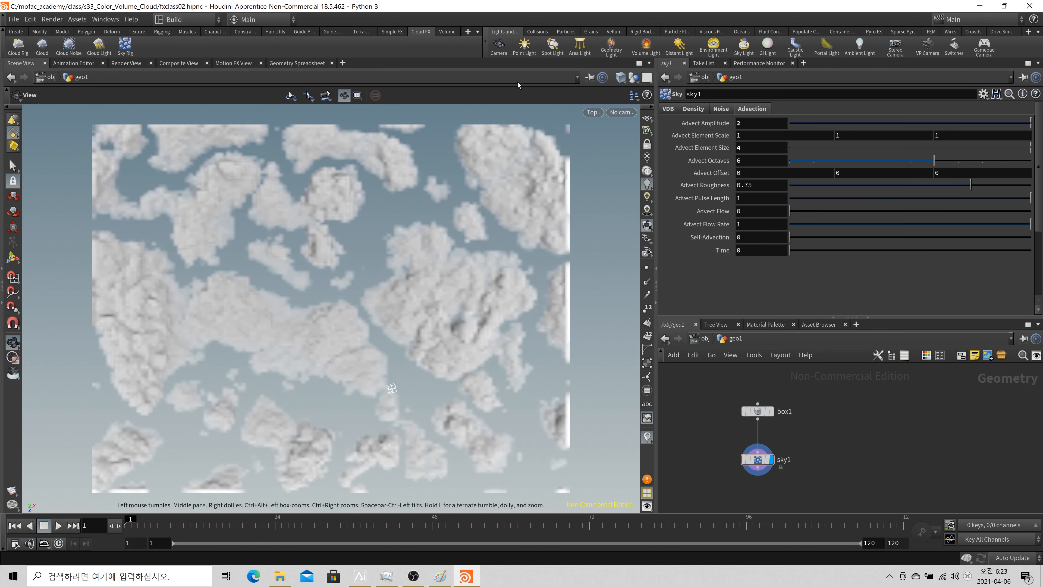
# Try Advect Amplitude values of 0 and 10 on the sky to compare the distortion
pyautogui.moveTo(743, 124); pyautogui.dragTo(716, 126)
pyautogui.write('0')
pyautogui.press('Return')
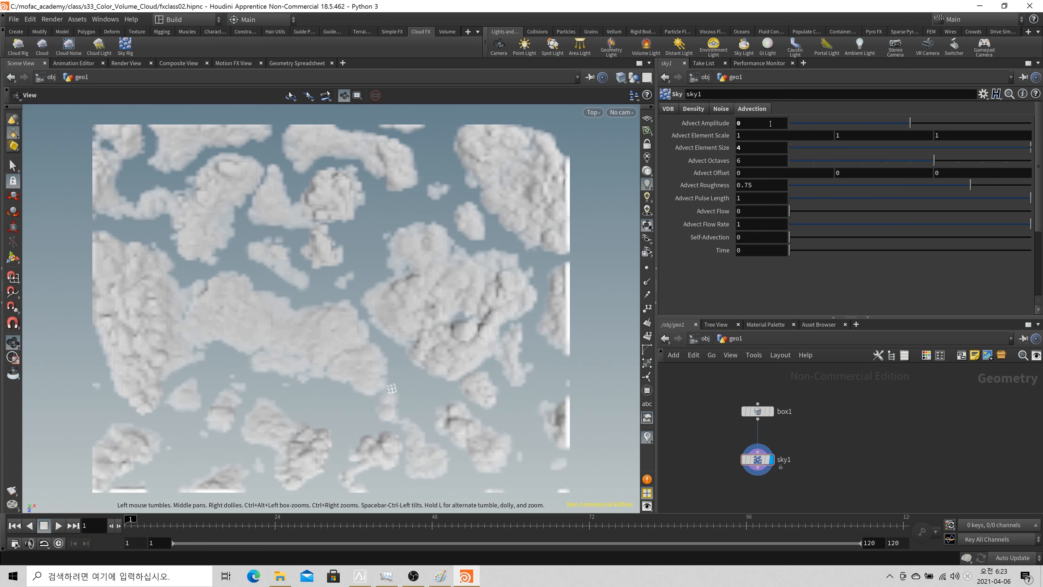
pyautogui.write('10')
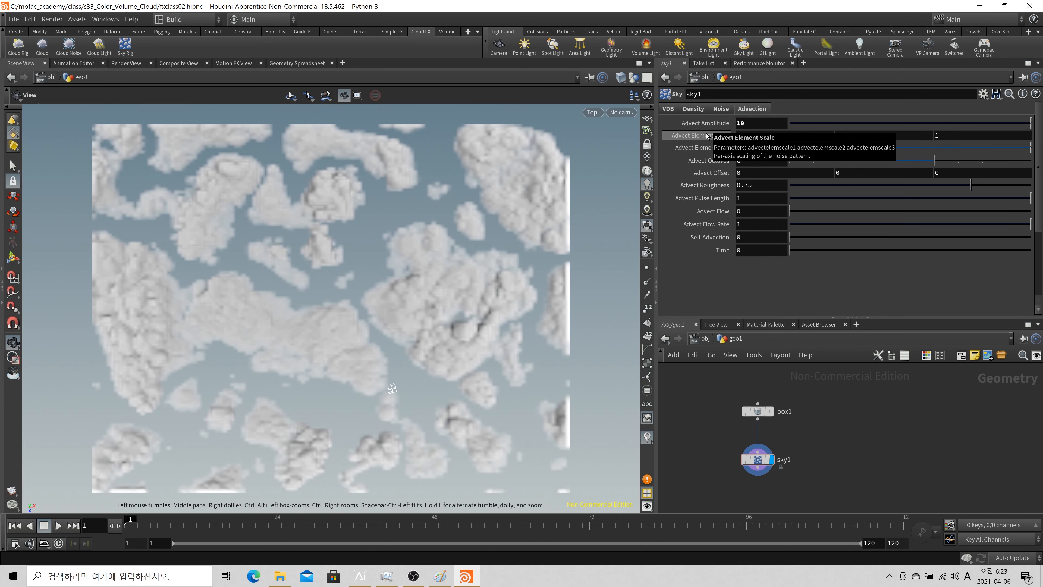
pyautogui.press('Return')
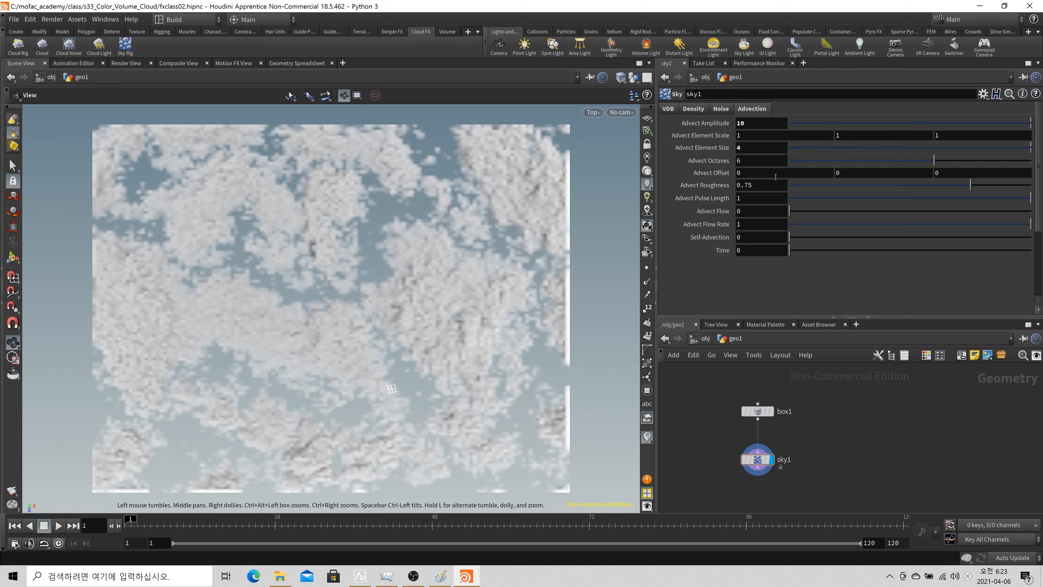
# Set the sky's Advect Amplitude to 4
pyautogui.doubleClick(777, 128)
pyautogui.write('4')
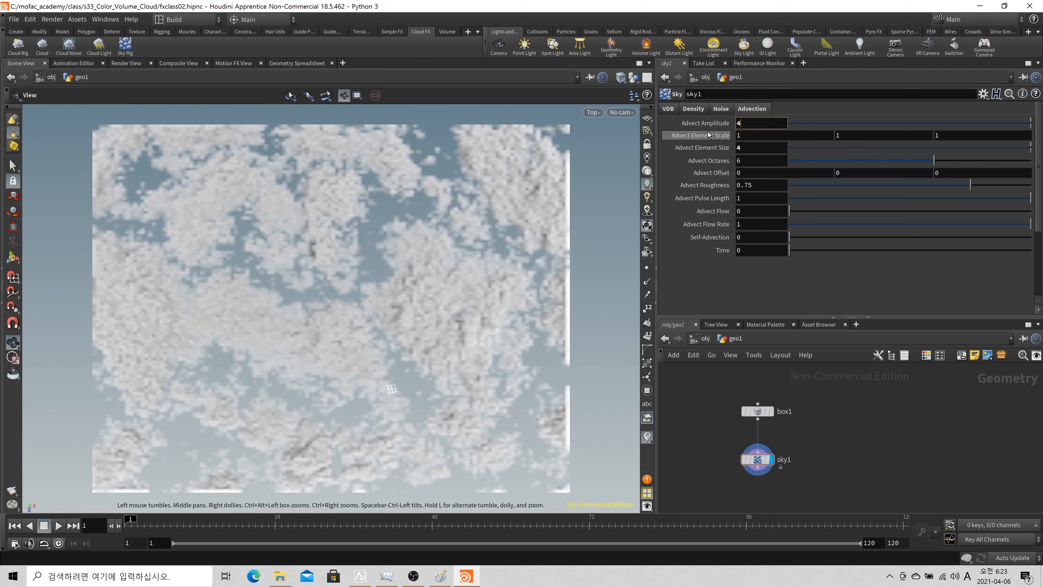
pyautogui.press('Return')
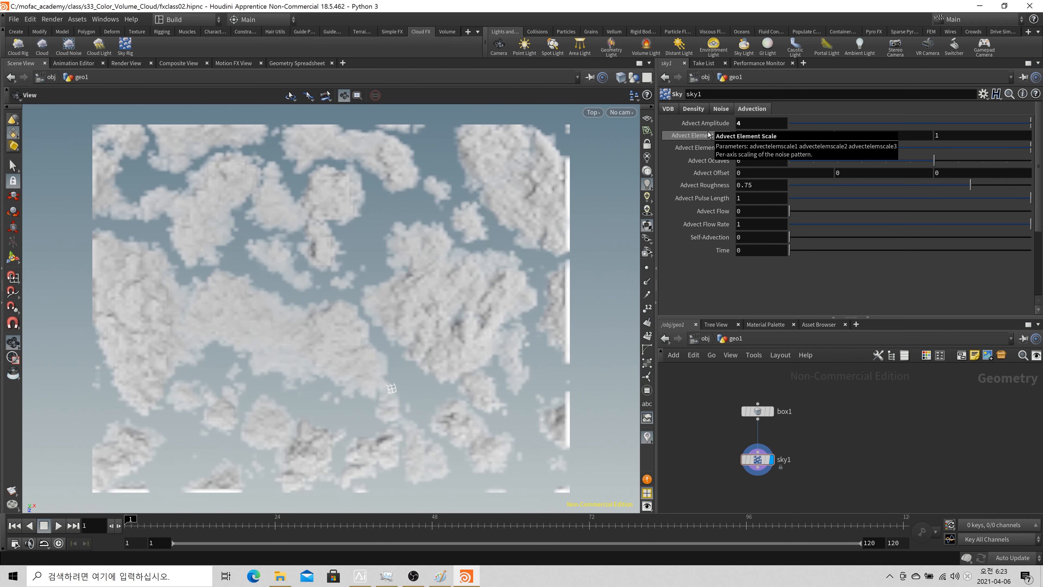
# Set the sky's Advect Amplitude to 2
pyautogui.doubleClick(763, 123)
pyautogui.write('2')
pyautogui.press('Return')
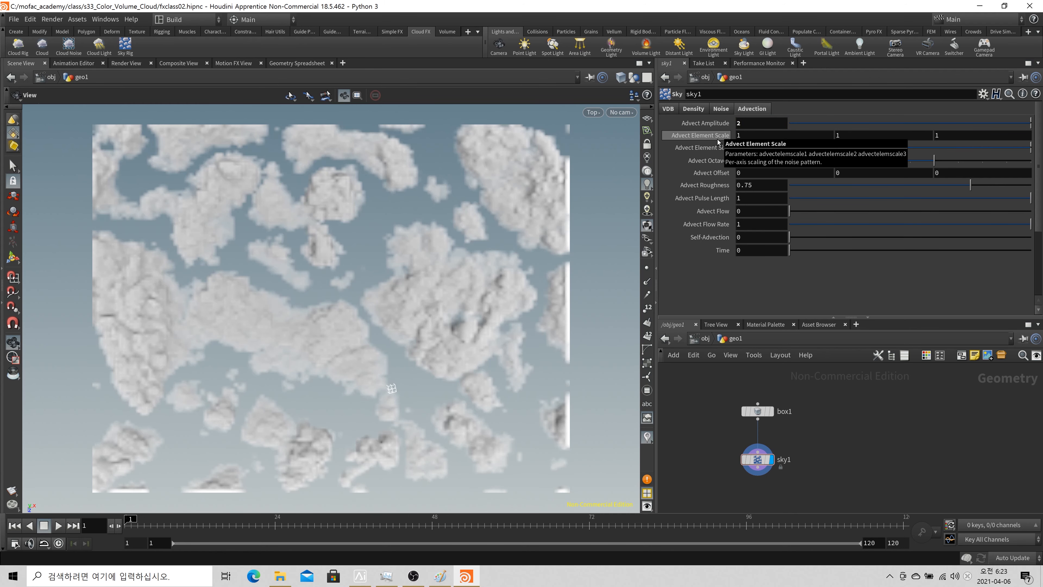
# Create a new camera from a perspective view below the clouds and lock the view to it
pyautogui.hotkey('space', '1')
pyautogui.hotkey('space', 'g')
pyautogui.moveTo(496, 345); pyautogui.dragTo(464, 173)
pyautogui.moveTo(464, 172); pyautogui.dragTo(401, 278, button='right')
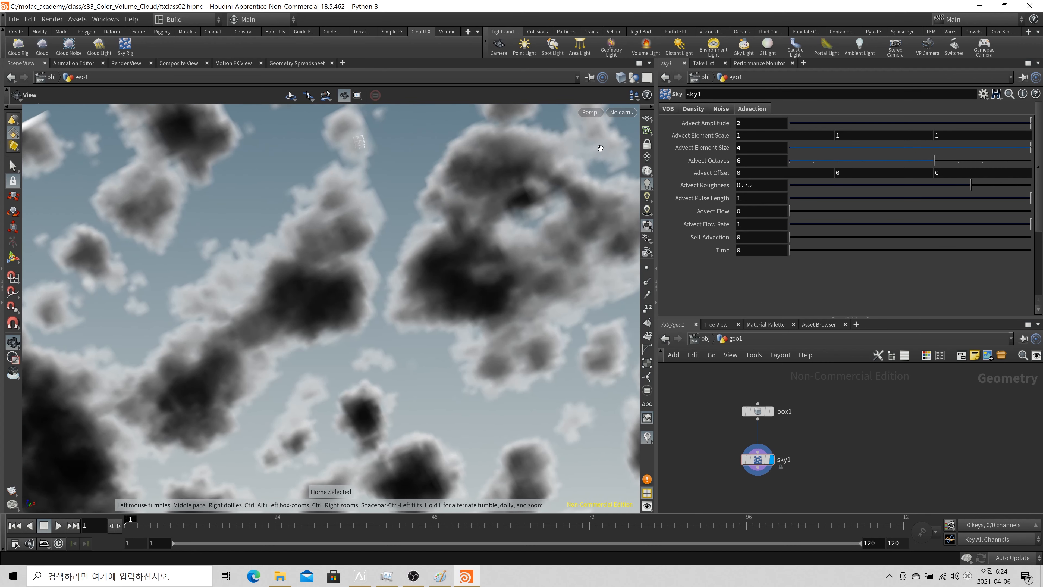
pyautogui.click(621, 112)
pyautogui.click(637, 166)
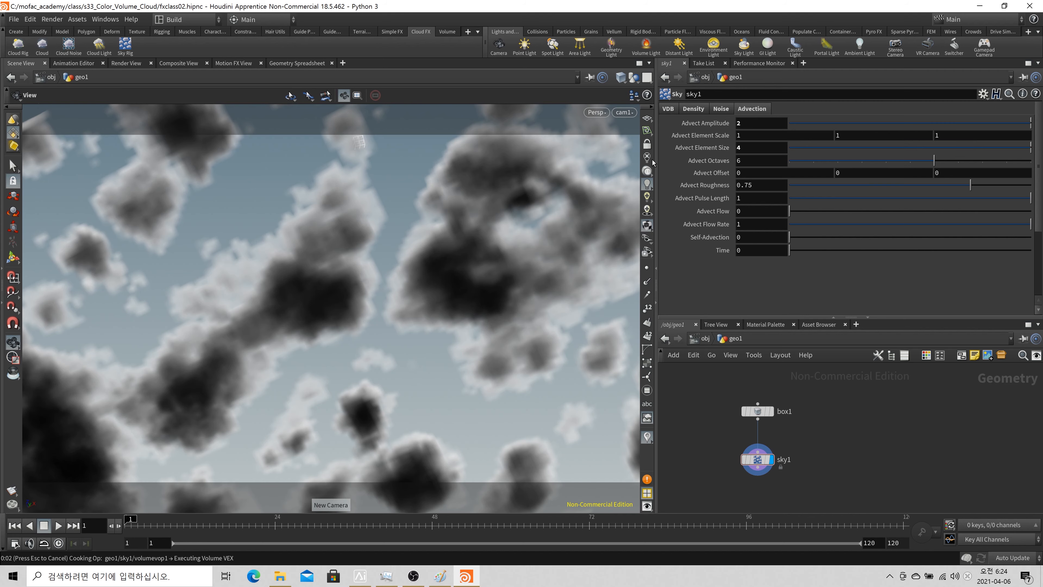
pyautogui.click(647, 144)
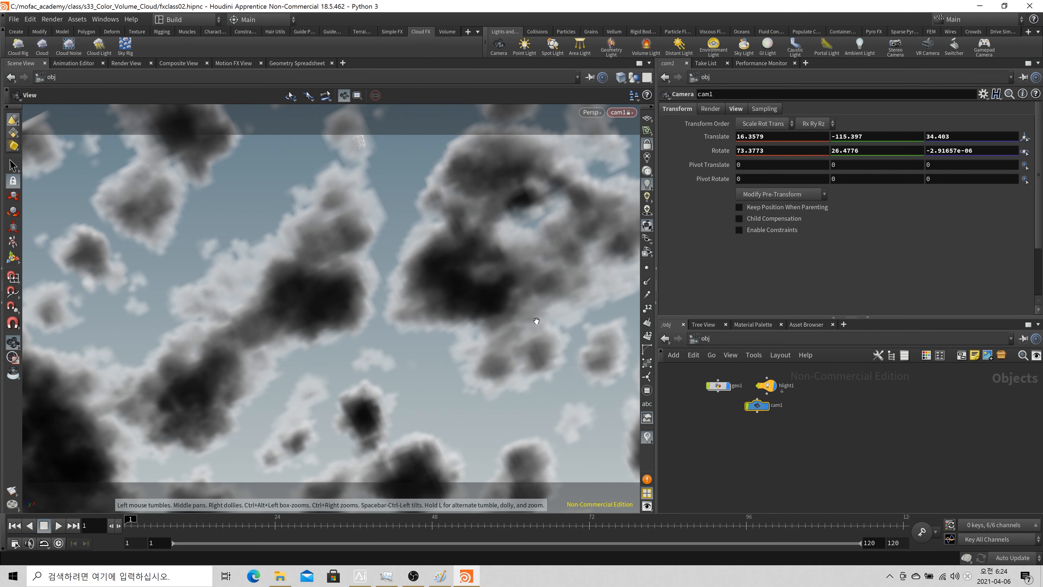
# Reposition cam1 closer beneath the clouds so the large cloud bank runs diagonally through the frame
pyautogui.moveTo(452, 320); pyautogui.dragTo(412, 303)
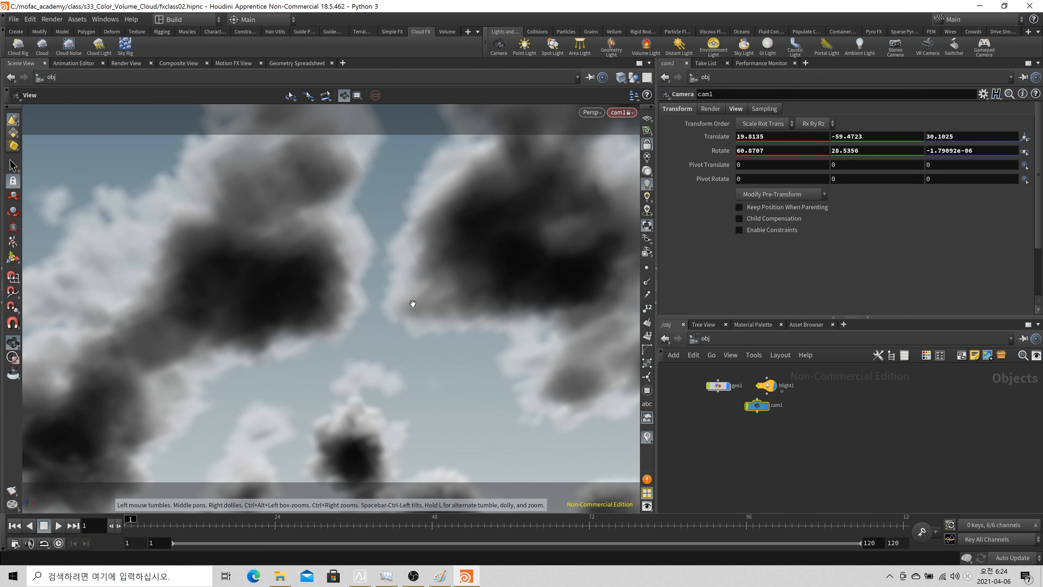
pyautogui.moveTo(412, 303); pyautogui.dragTo(538, 296, button='middle')
pyautogui.moveTo(538, 296); pyautogui.dragTo(424, 307, button='right')
pyautogui.moveTo(423, 308); pyautogui.dragTo(475, 312, button='middle')
pyautogui.moveTo(475, 312); pyautogui.dragTo(510, 289, button='right')
pyautogui.moveTo(510, 289); pyautogui.dragTo(453, 306, button='middle')
pyautogui.moveTo(453, 306); pyautogui.dragTo(378, 332, button='right')
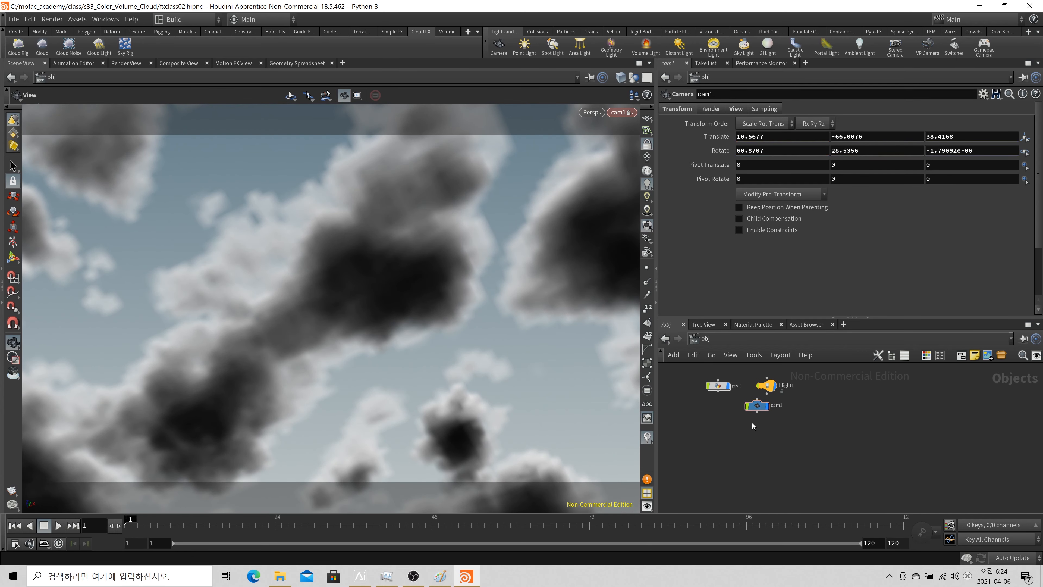
# Try a Voxel Size of 0.2 on the sky inside geo1 and inspect the sky node's information
pyautogui.doubleClick(721, 386)
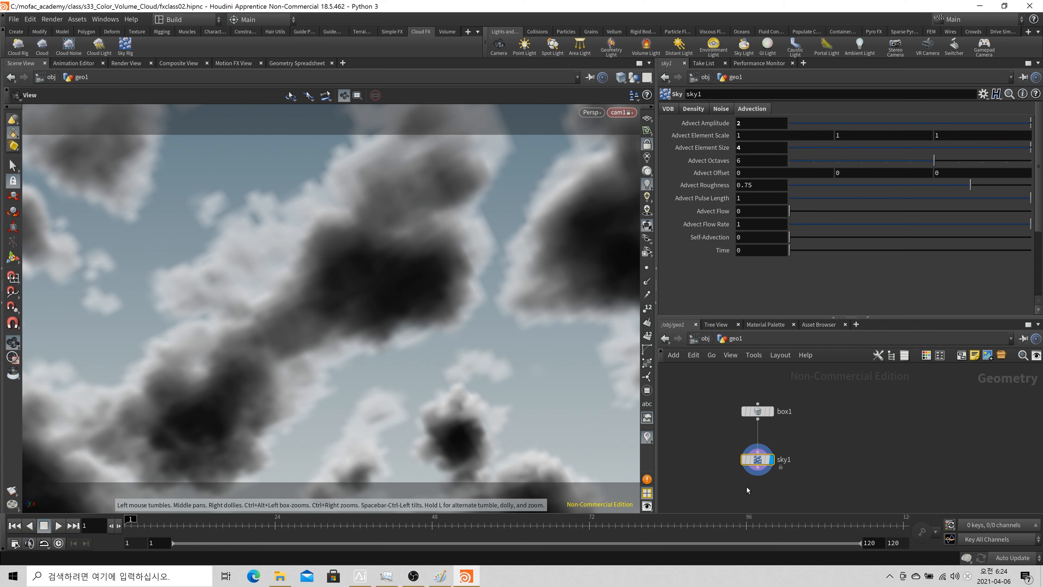
pyautogui.click(668, 108)
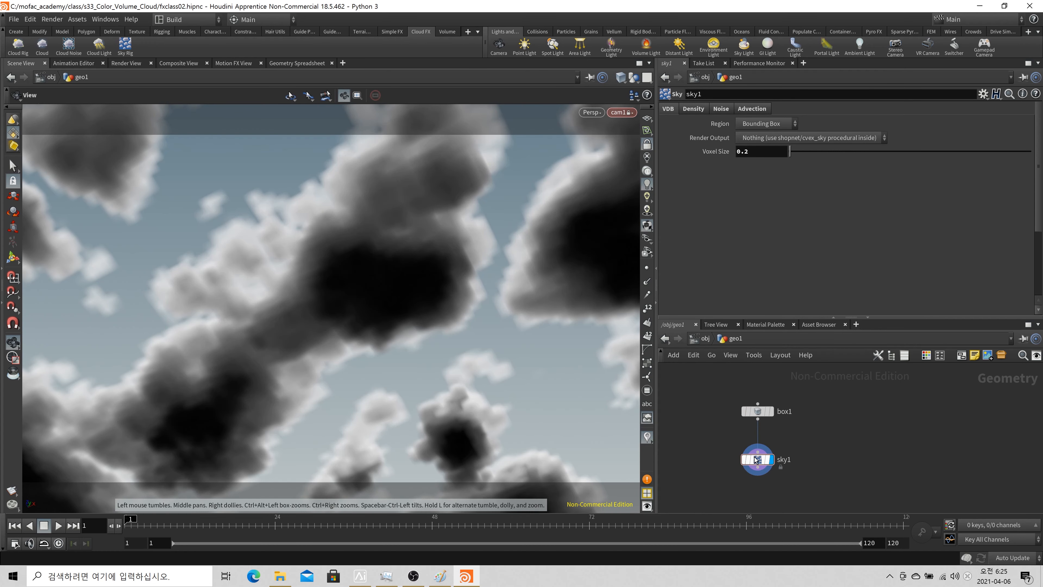
pyautogui.moveTo(758, 459); pyautogui.dragTo(577, 430, button='middle')
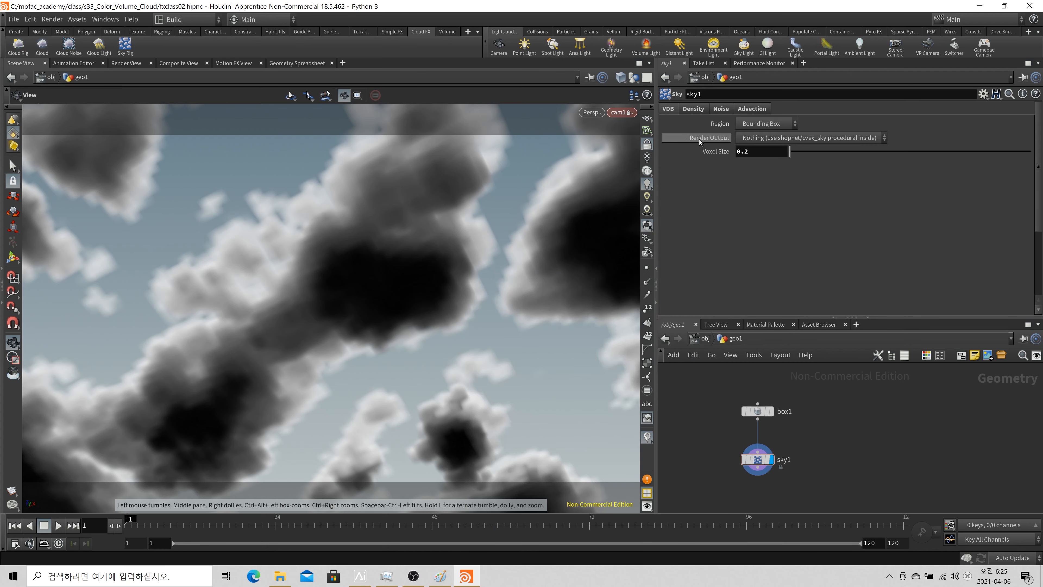
# Unlock cam1 from the view and set the sky's Voxel Size to 1
pyautogui.click(647, 145)
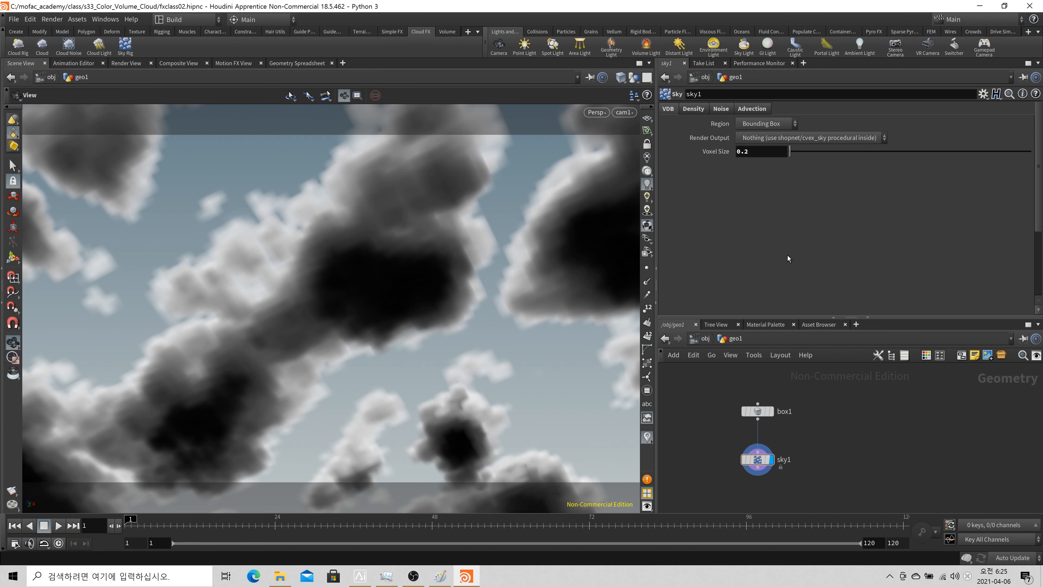
pyautogui.click(781, 155)
pyautogui.write('1')
pyautogui.press('Return')
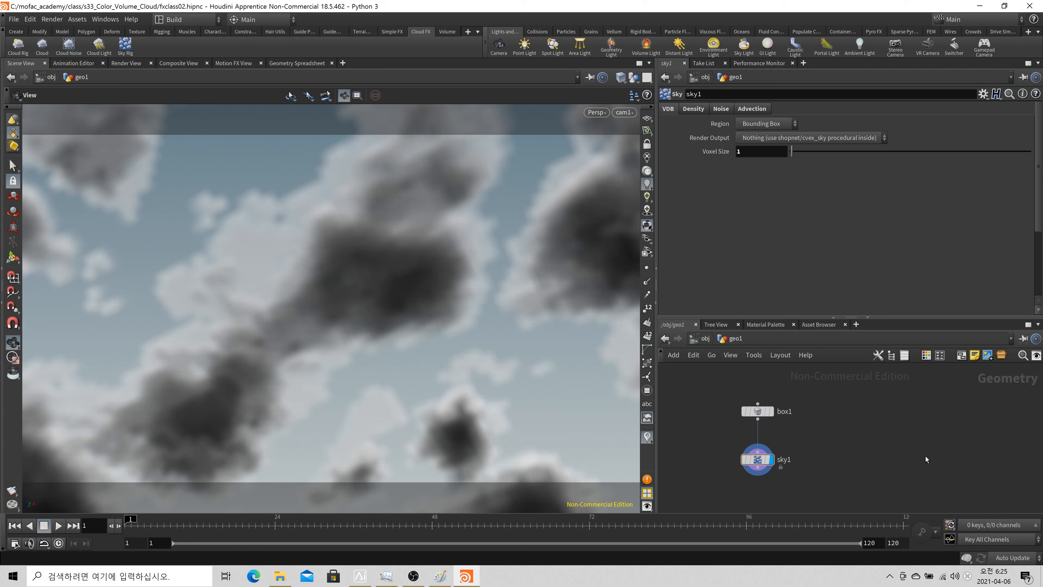
# Examine the cloud material in the mat network and the material assigned in geo1's render settings
pyautogui.click(706, 339)
pyautogui.doubleClick(747, 410)
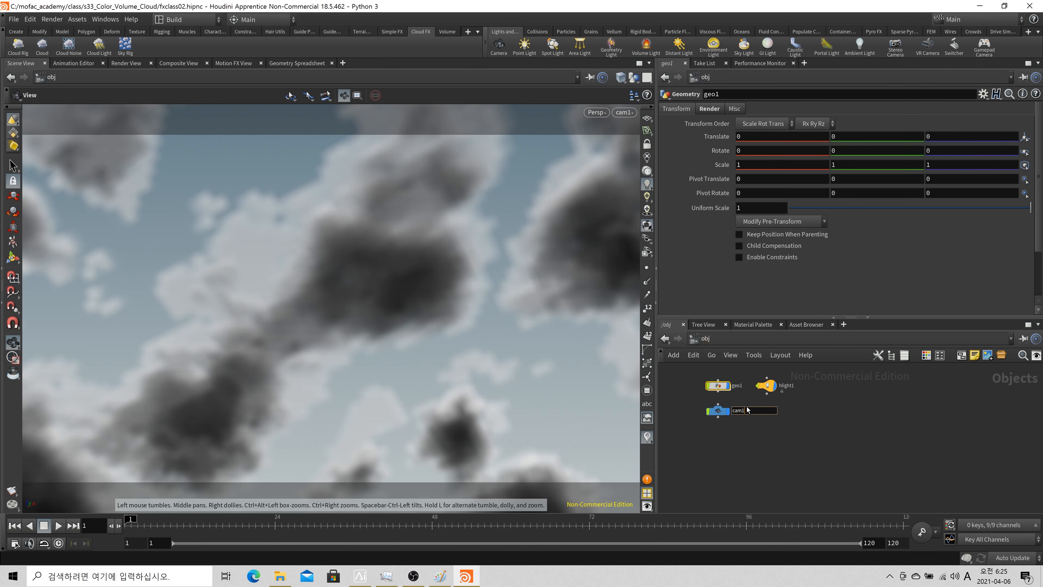
pyautogui.click(766, 338)
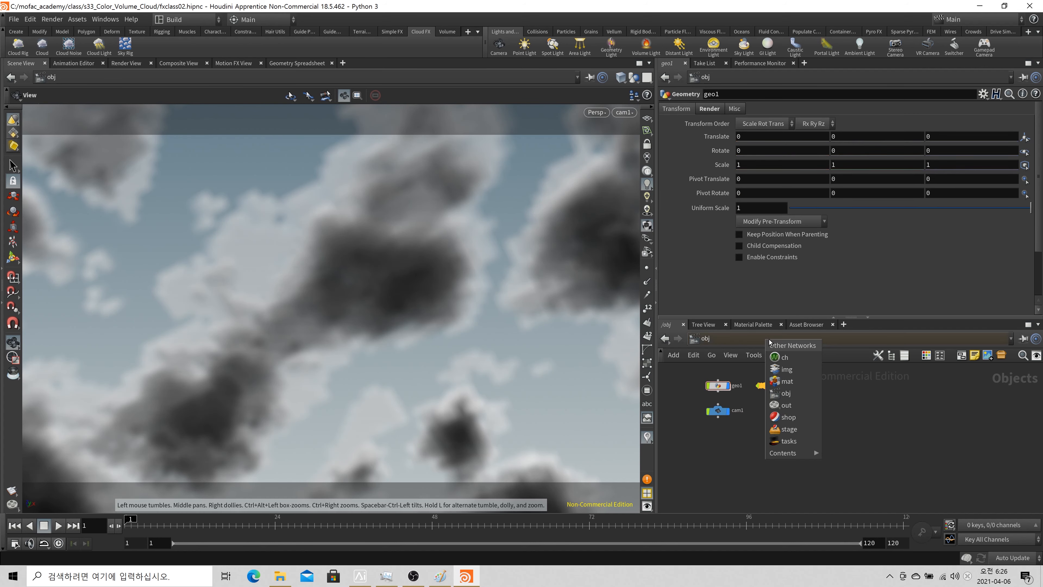
pyautogui.click(779, 385)
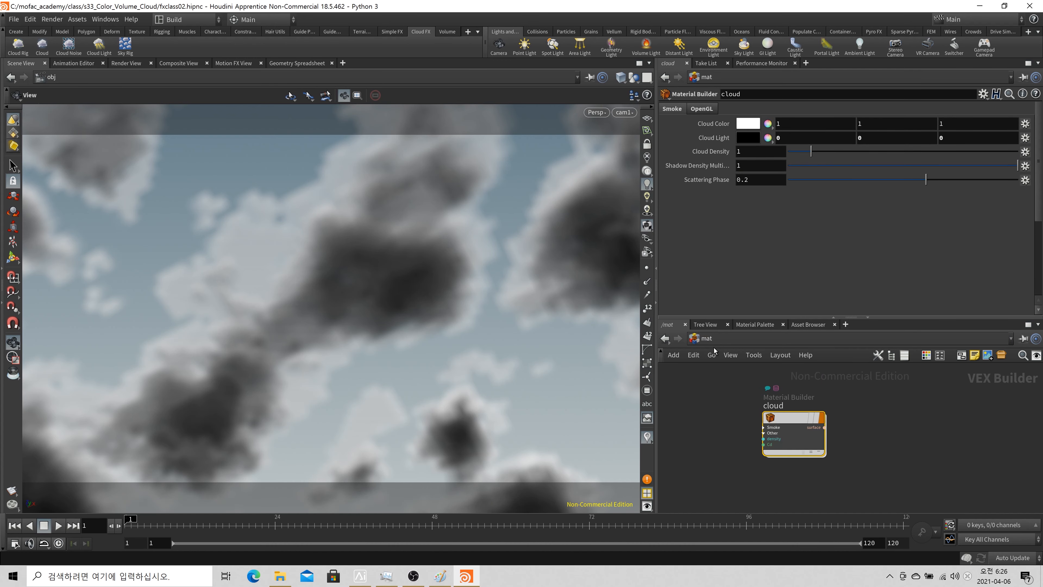
pyautogui.click(712, 354)
pyautogui.click(739, 397)
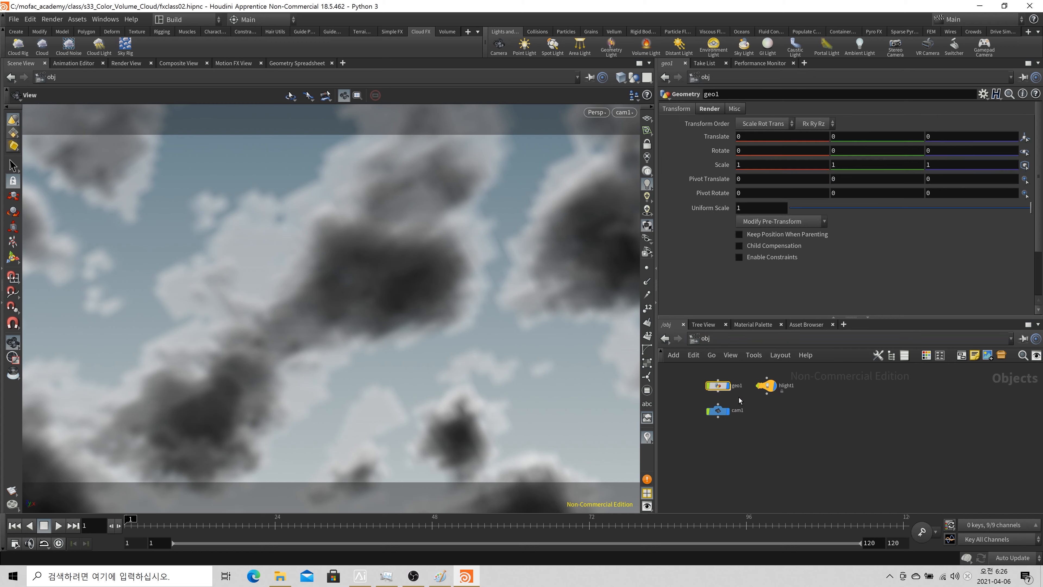
pyautogui.click(714, 109)
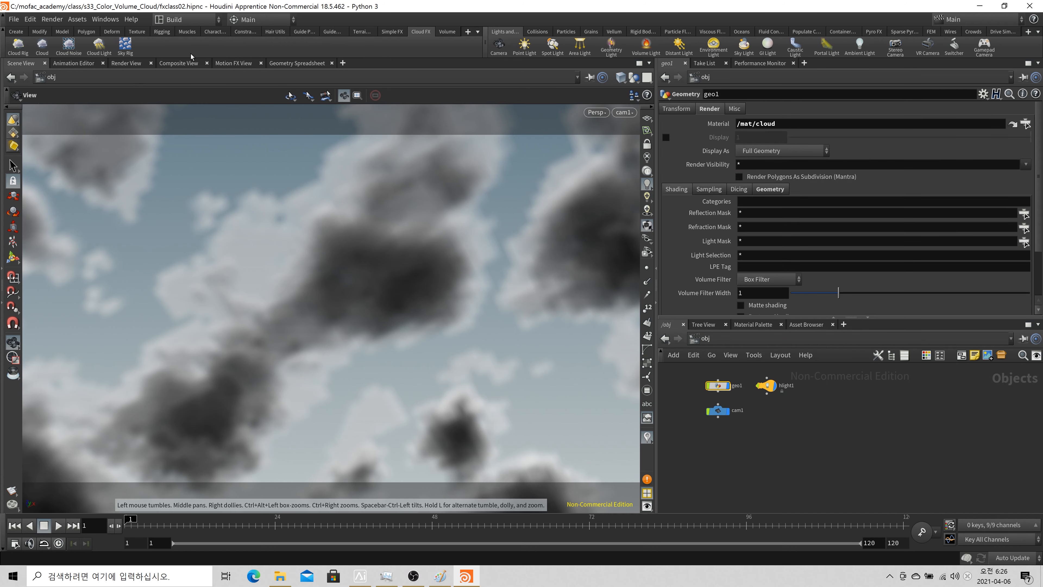
# Add a Mantra render node to the out network
pyautogui.click(736, 342)
pyautogui.click(765, 412)
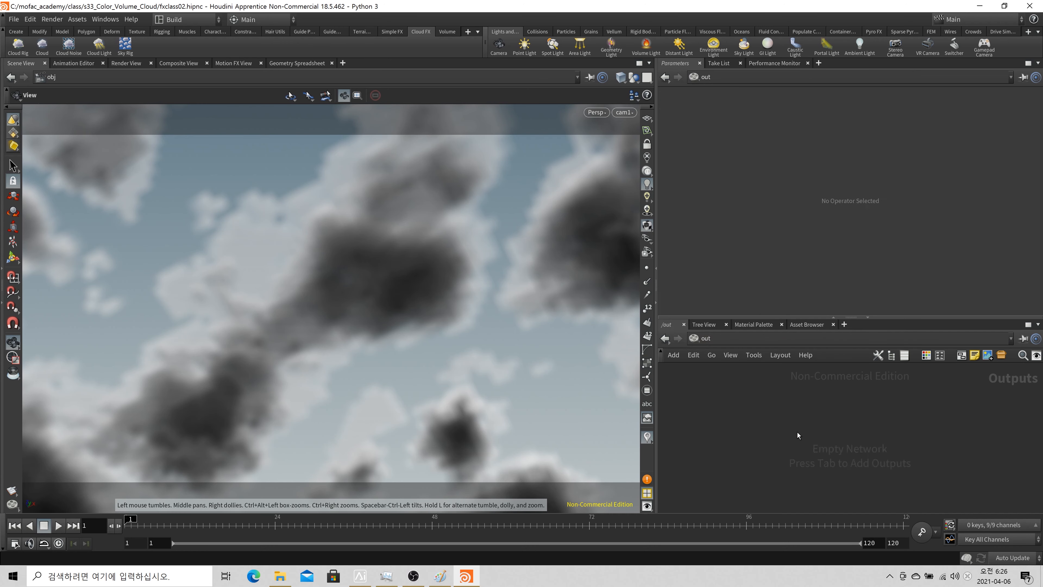
pyautogui.press('Tab')
pyautogui.write('mn')
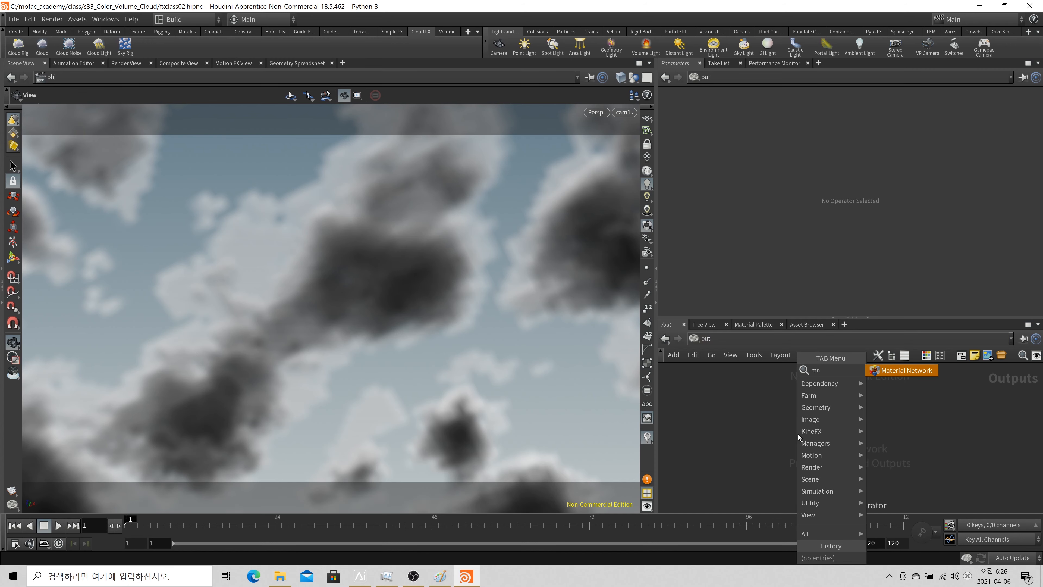
pyautogui.press('Escape')
pyautogui.press('Tab')
pyautogui.write('man')
pyautogui.press('Return')
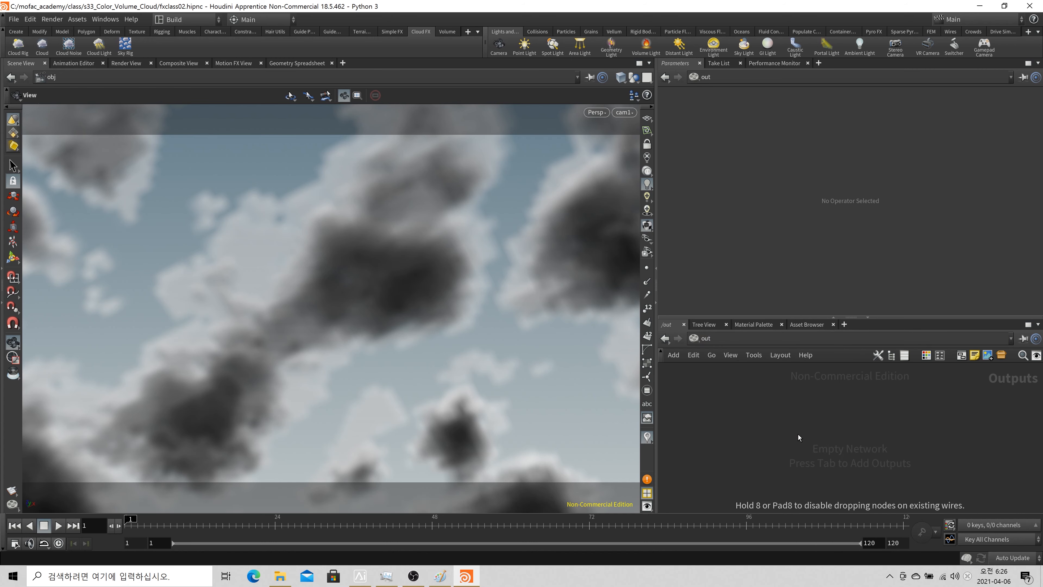
pyautogui.click(798, 435)
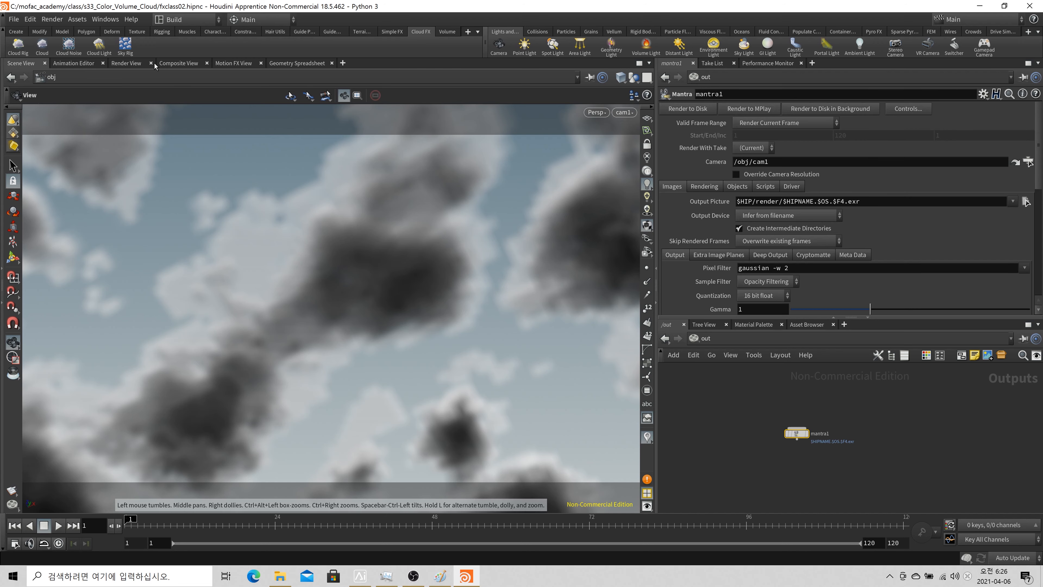
# Render the clouds with mantra1 to MPlay, examine the cloud detail up close, and minimise the render window
pyautogui.click(127, 62)
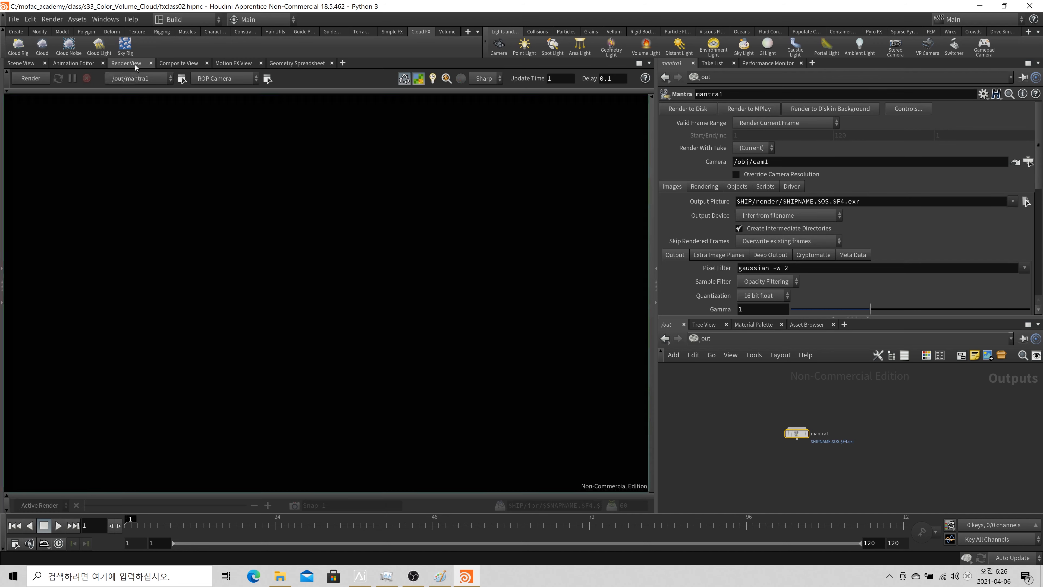
pyautogui.click(22, 63)
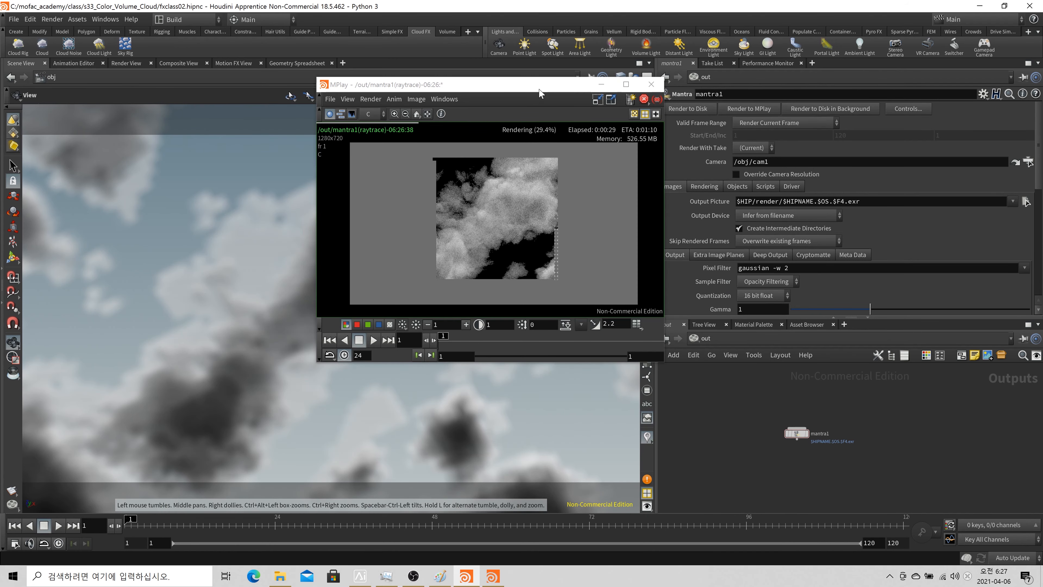
pyautogui.moveTo(545, 87); pyautogui.dragTo(802, 153)
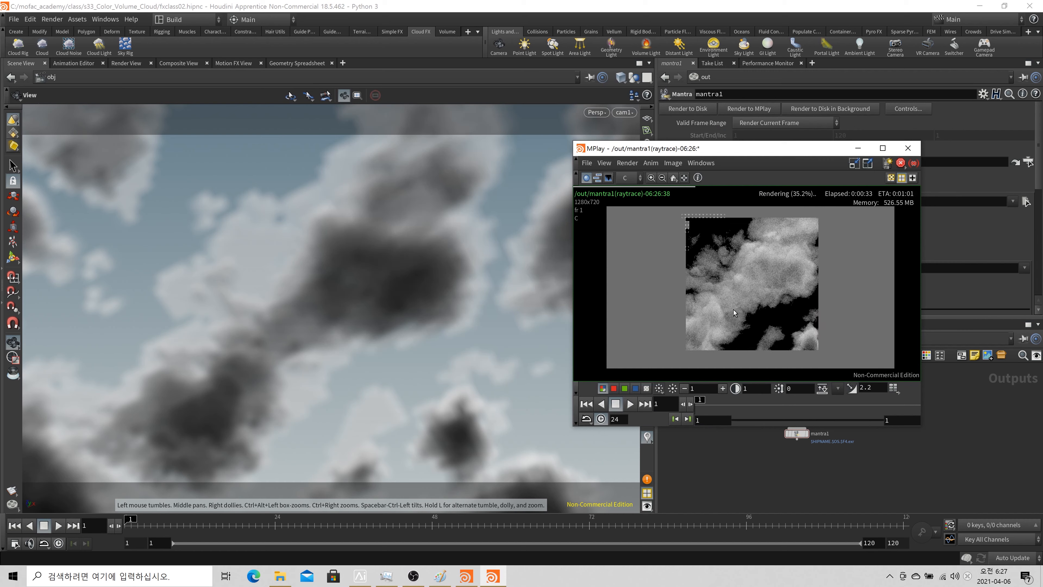
pyautogui.scroll(2, 732, 308)
pyautogui.scroll(-1, 732, 304)
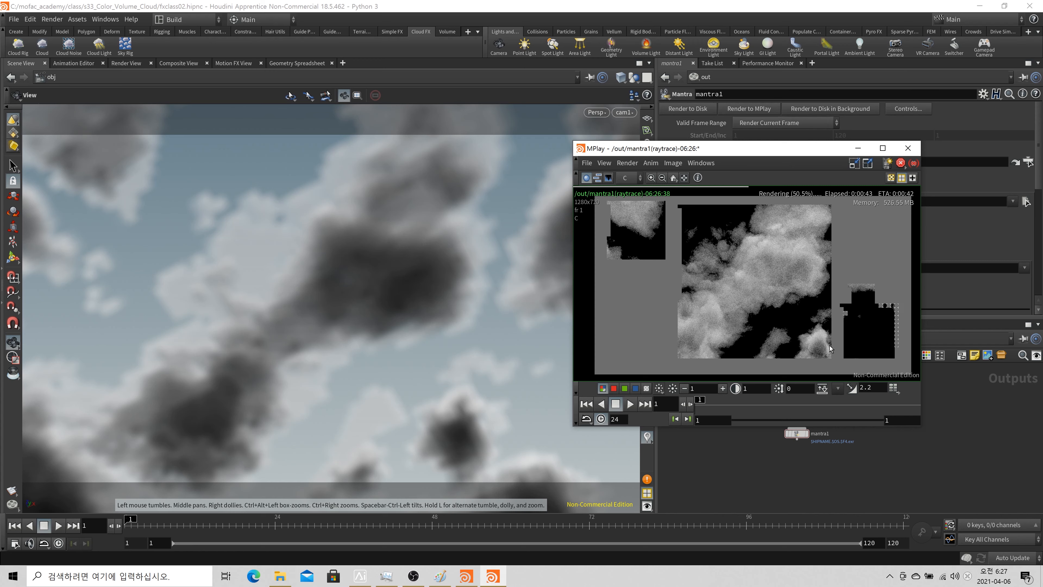
pyautogui.scroll(2, 740, 246)
pyautogui.scroll(-2, 741, 246)
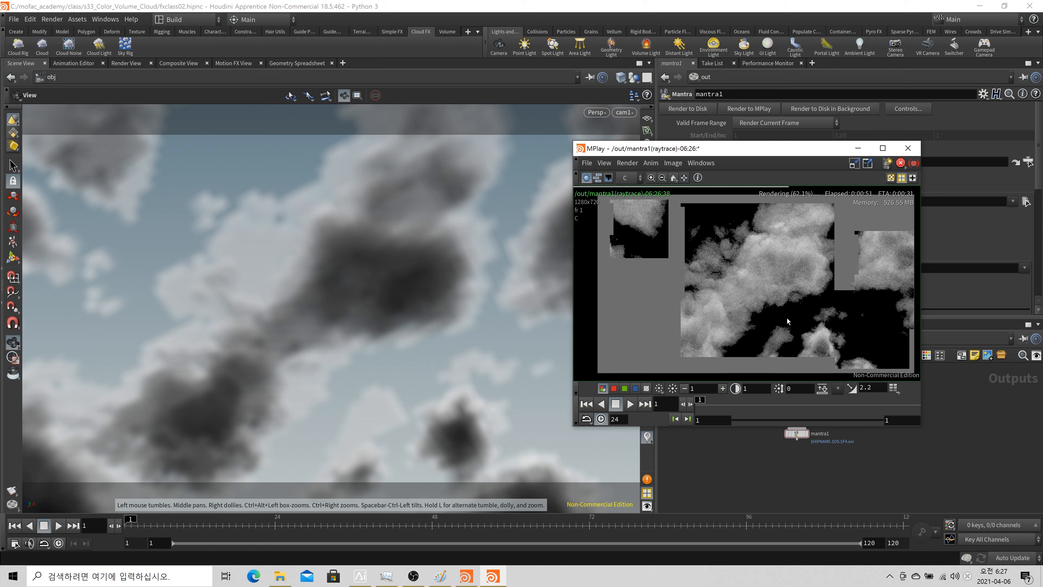
pyautogui.click(857, 148)
# Set the Voxel Size of the sky inside geo1 to 10
pyautogui.click(703, 338)
pyautogui.click(758, 391)
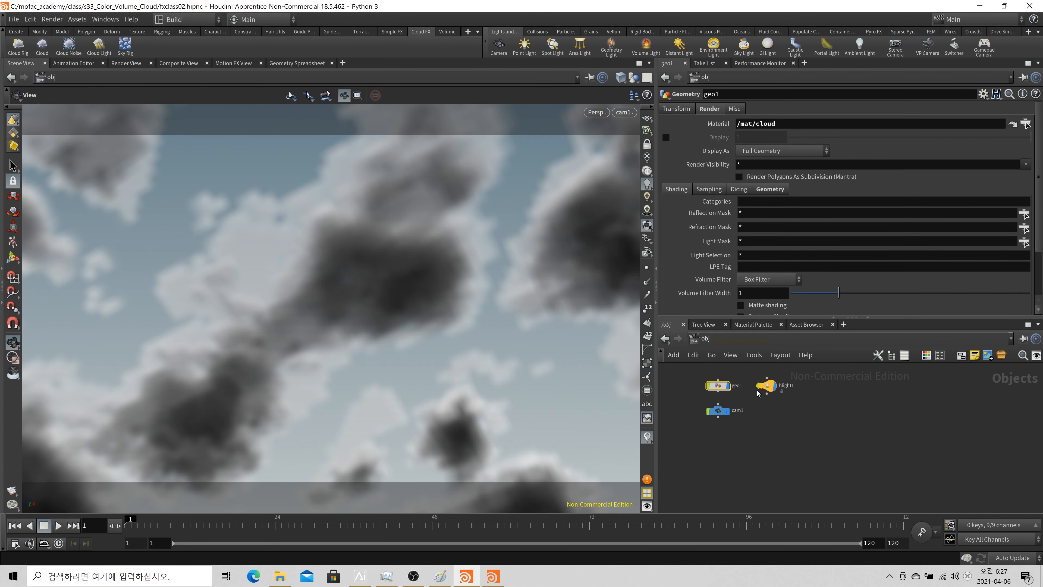
pyautogui.doubleClick(703, 380)
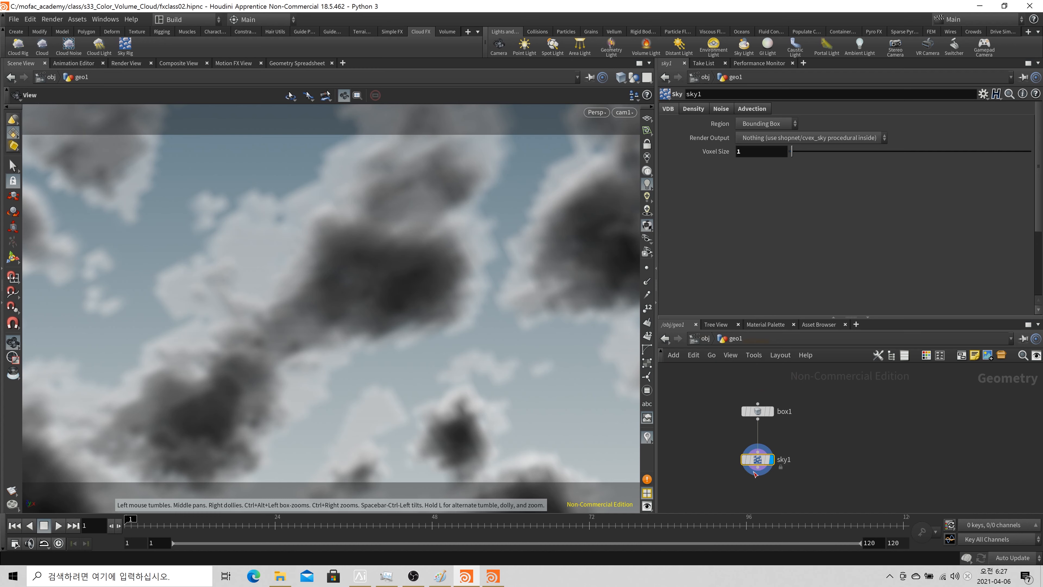
pyautogui.click(767, 152)
pyautogui.write('0')
pyautogui.press('Return')
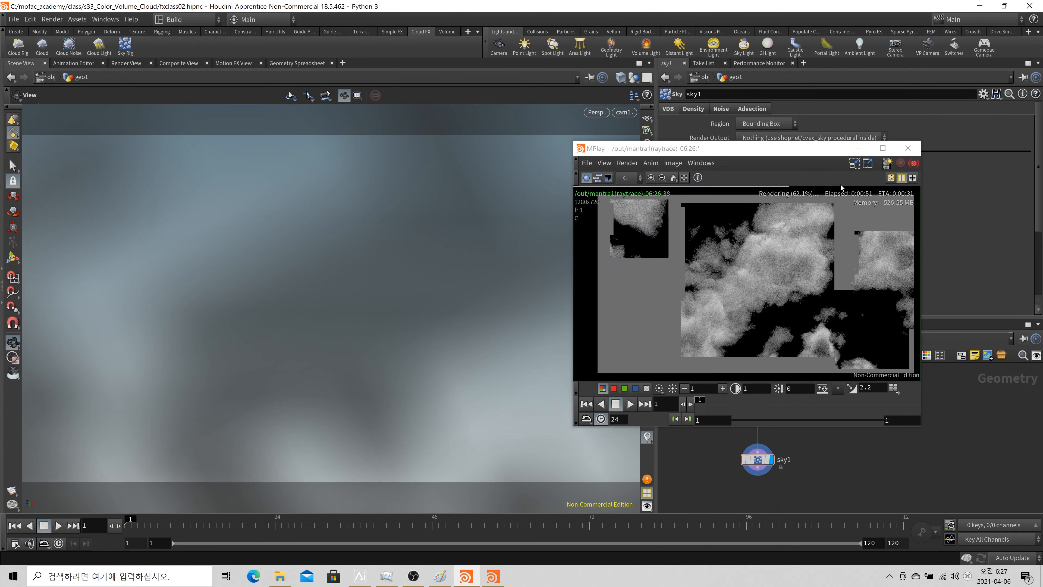
# View the whole coarse cloud volume from outside the camera and return to looking through cam1
pyautogui.click(858, 148)
pyautogui.moveTo(438, 327); pyautogui.dragTo(454, 399)
pyautogui.click(624, 112)
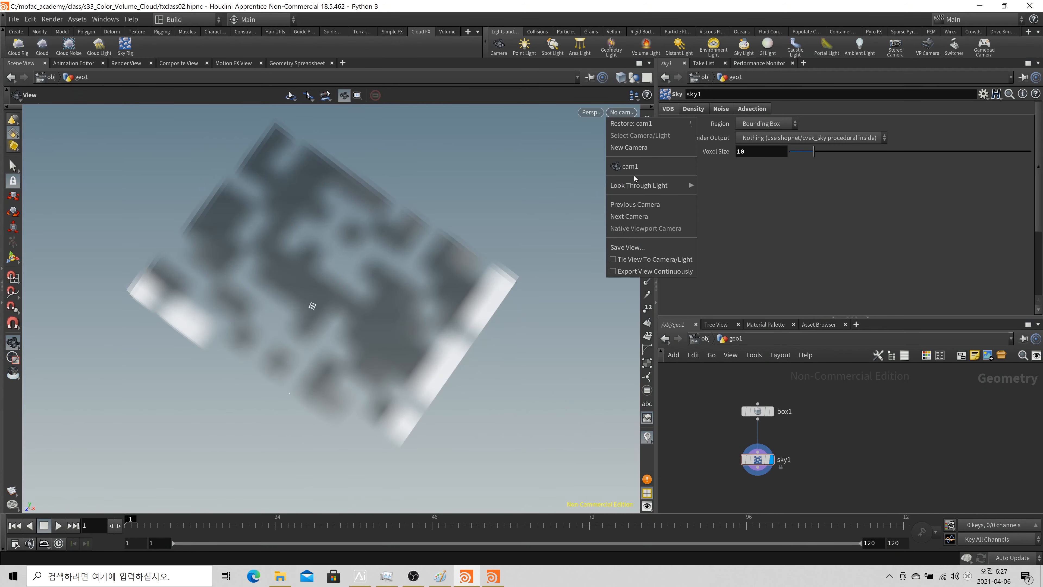
pyautogui.click(631, 169)
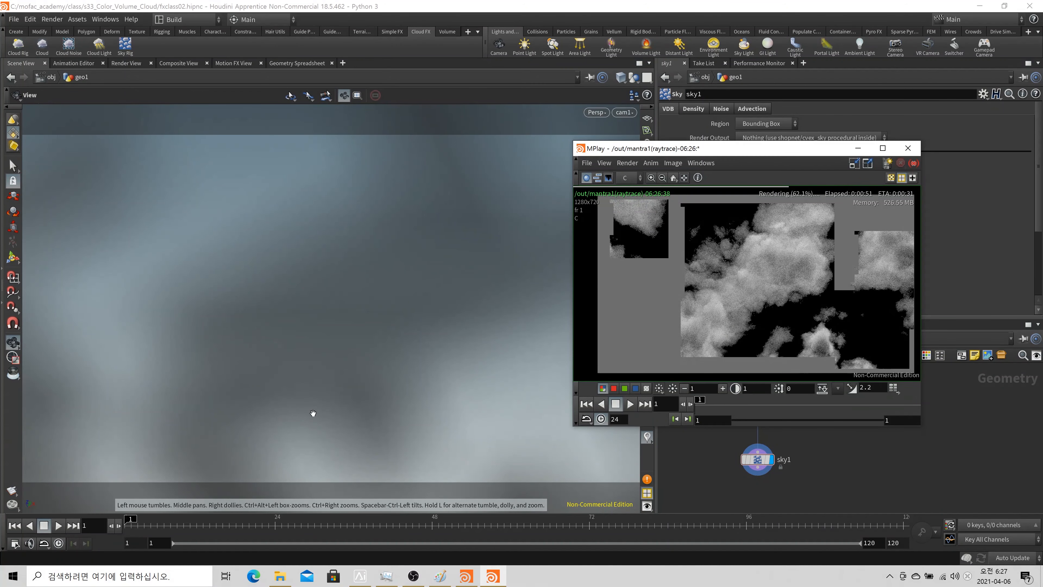
# Render the coarse-voxel clouds to MPlay, compare their detail with the earlier render, and stop the render
pyautogui.click(12, 505)
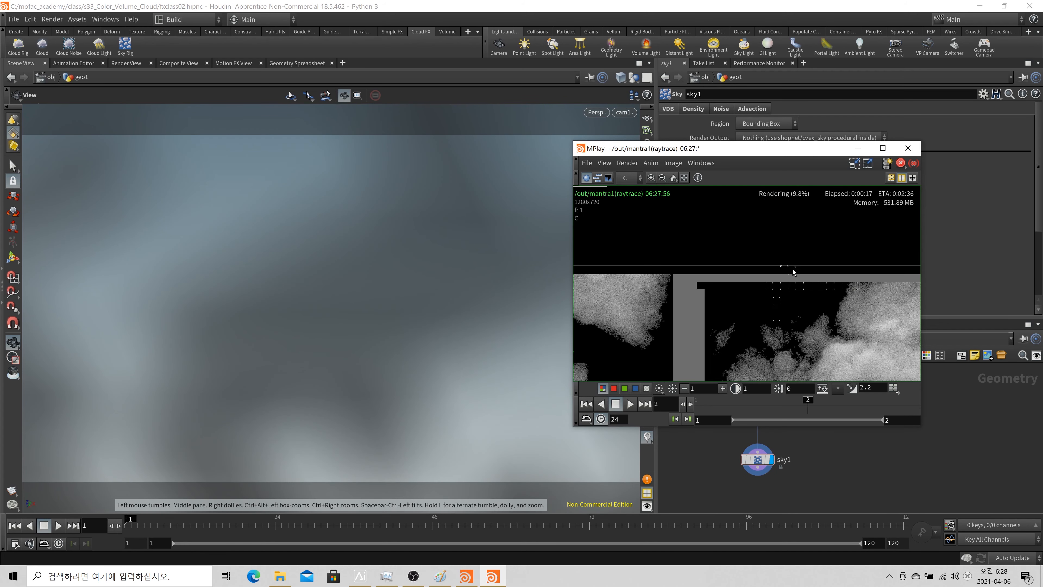
pyautogui.scroll(-4, 645, 294)
pyautogui.moveTo(665, 318); pyautogui.dragTo(677, 271, button='middle')
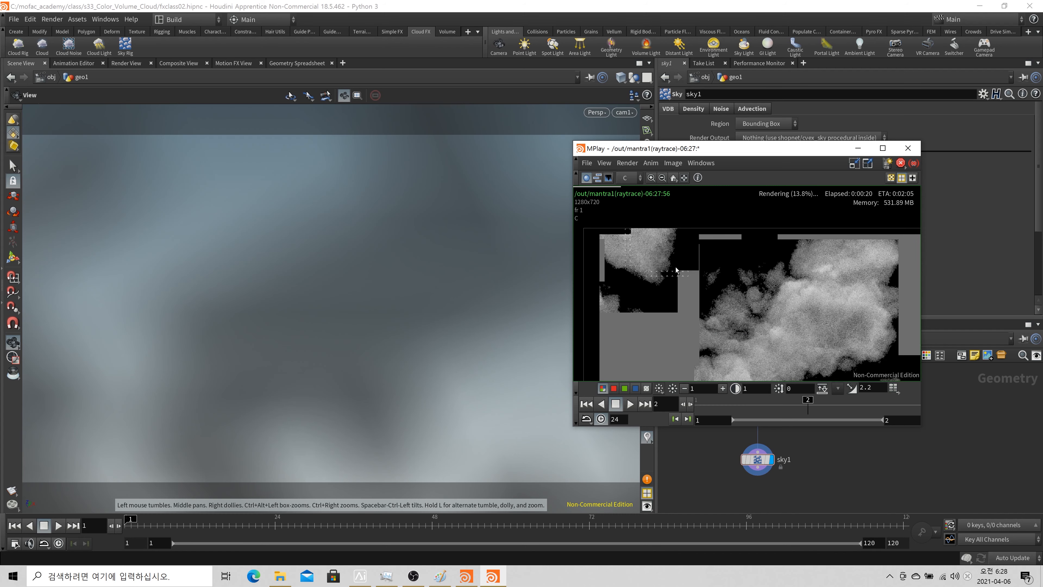
pyautogui.scroll(-2, 678, 270)
pyautogui.scroll(-2, 661, 288)
pyautogui.moveTo(682, 307); pyautogui.dragTo(687, 261, button='middle')
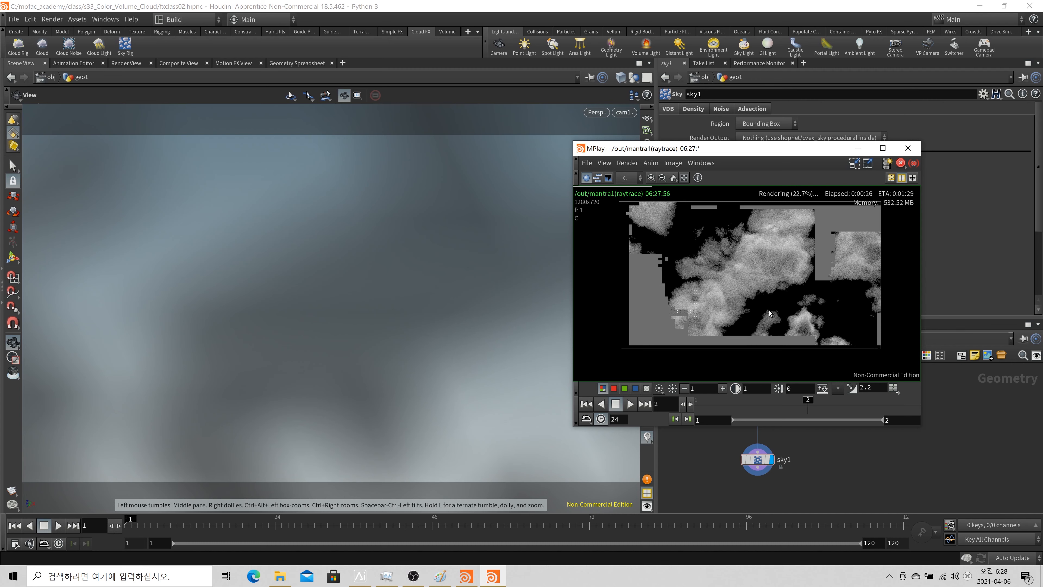
pyautogui.press('Escape')
pyautogui.click(853, 463)
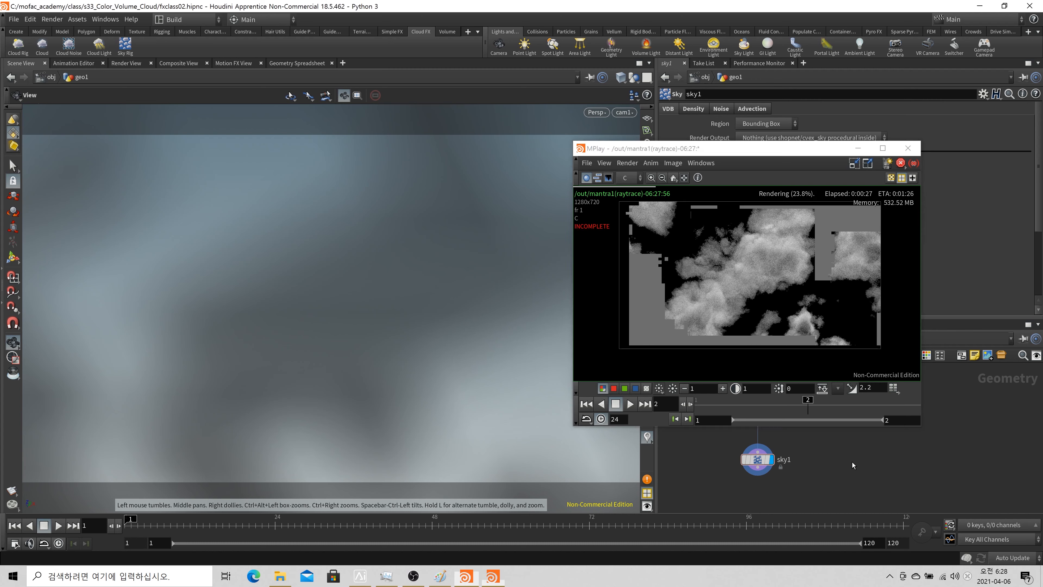
pyautogui.click(858, 148)
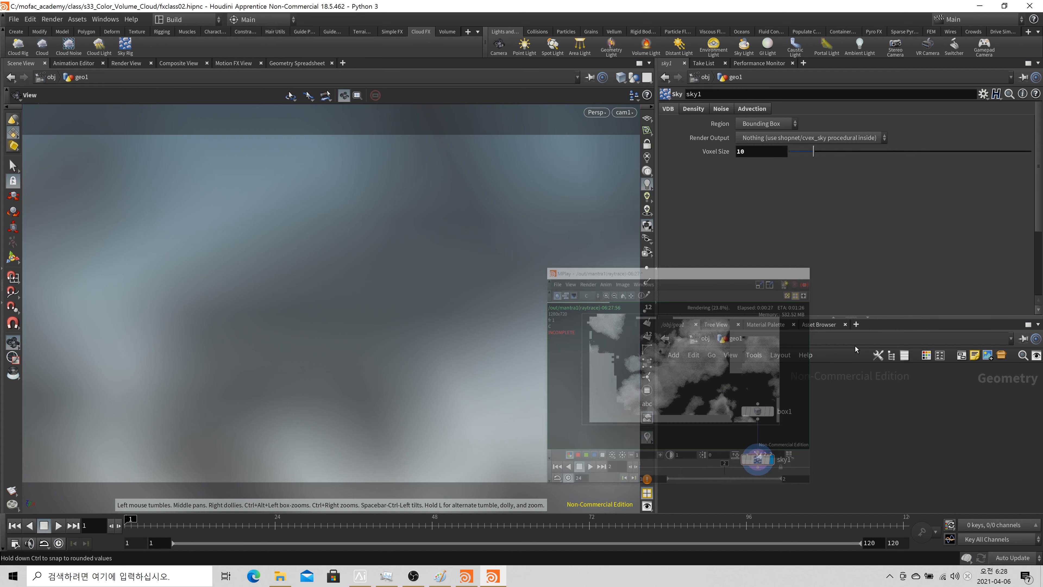
# Add a Null node beside sky1 in geo1, leave it unconnected, and make it the displayed node
pyautogui.press('Tab')
pyautogui.write('null')
pyautogui.press('Return')
pyautogui.click(841, 468)
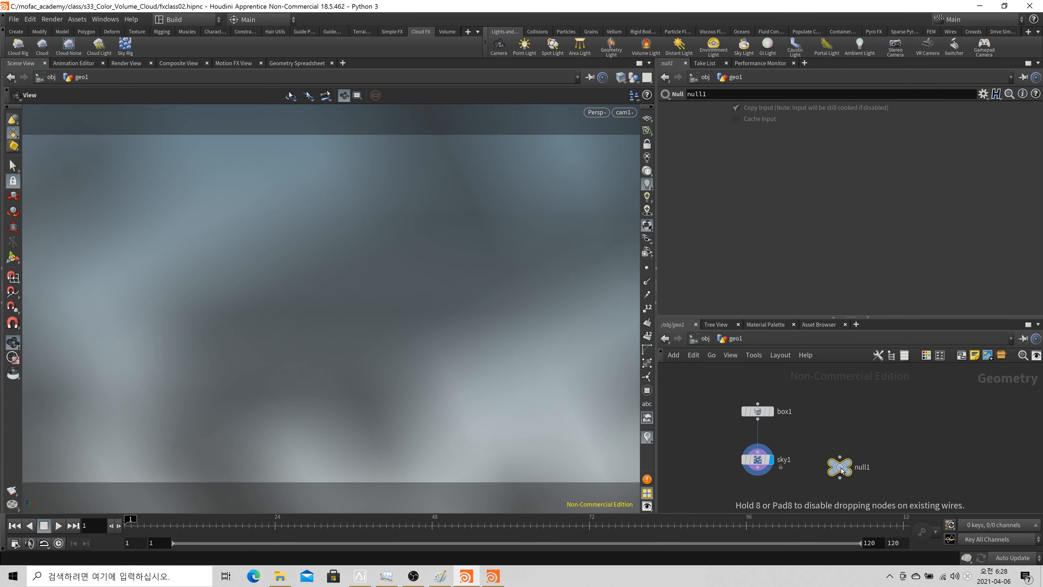
pyautogui.click(824, 461)
pyautogui.click(831, 459)
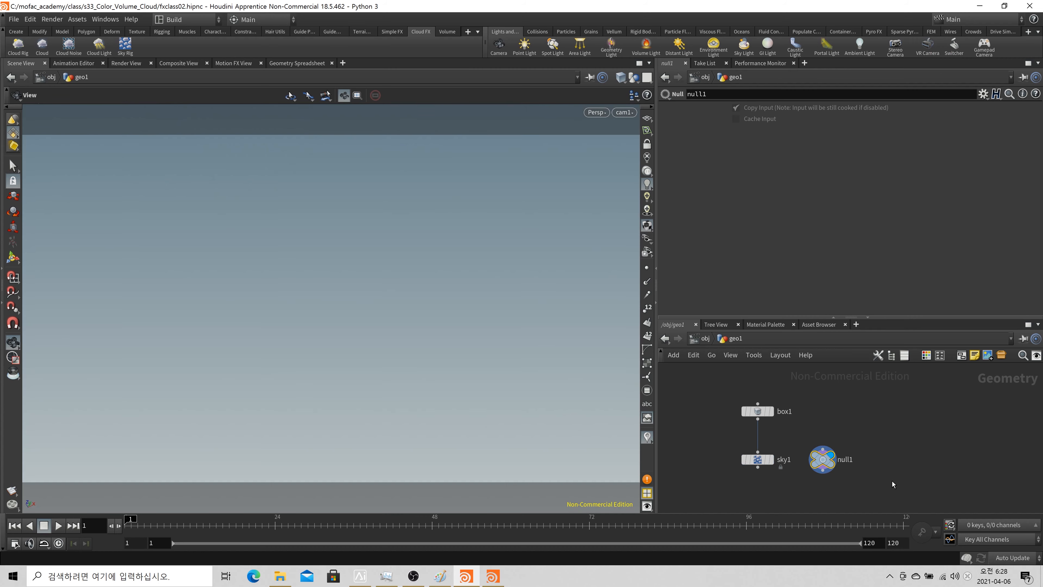
# Clear mantra1's Candidate Objects in the out network and set its Force Objects to geo1
pyautogui.click(704, 339)
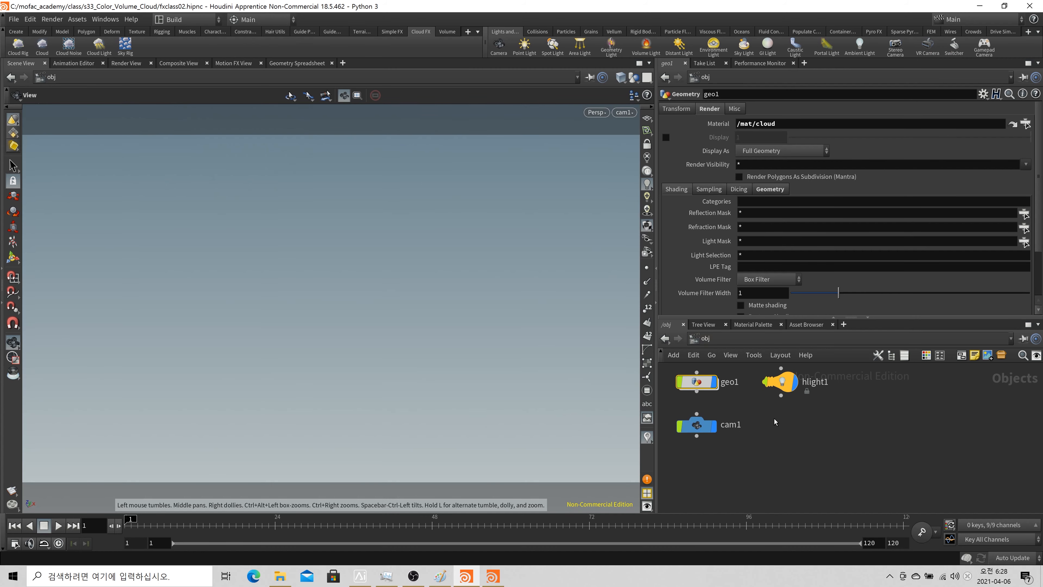
pyautogui.click(734, 344)
pyautogui.click(756, 408)
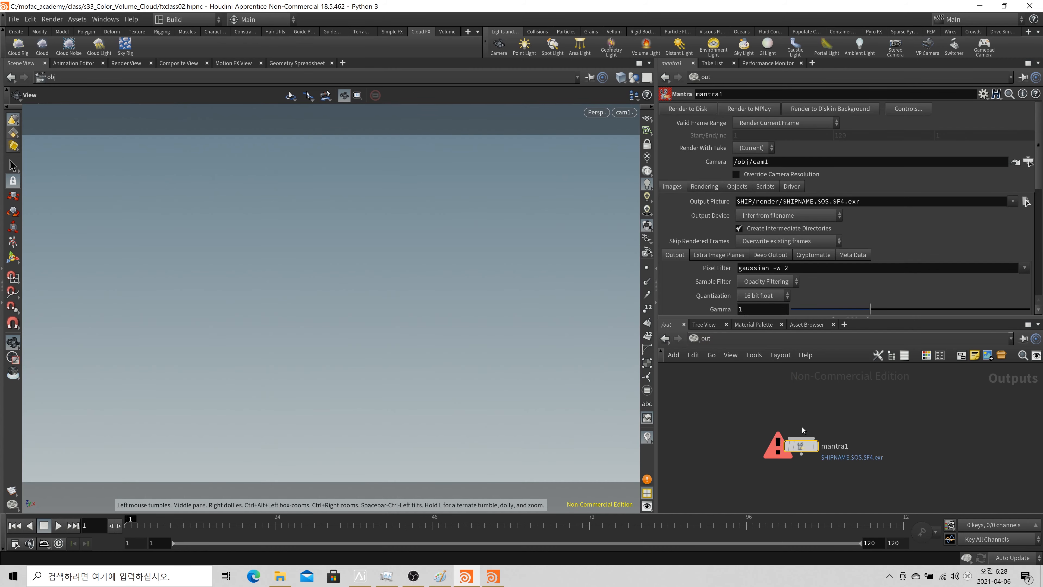
pyautogui.click(737, 186)
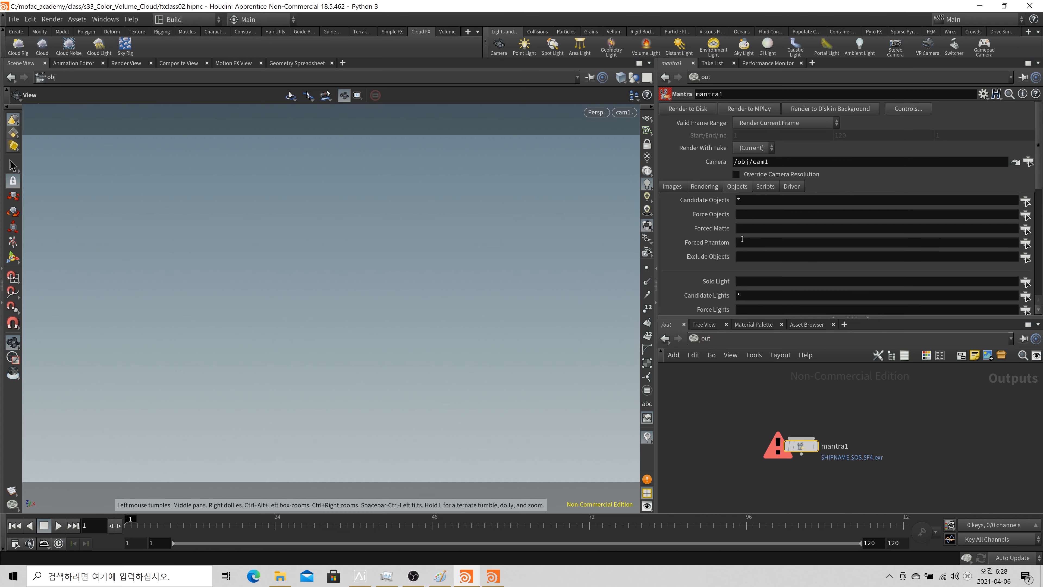
pyautogui.click(756, 200)
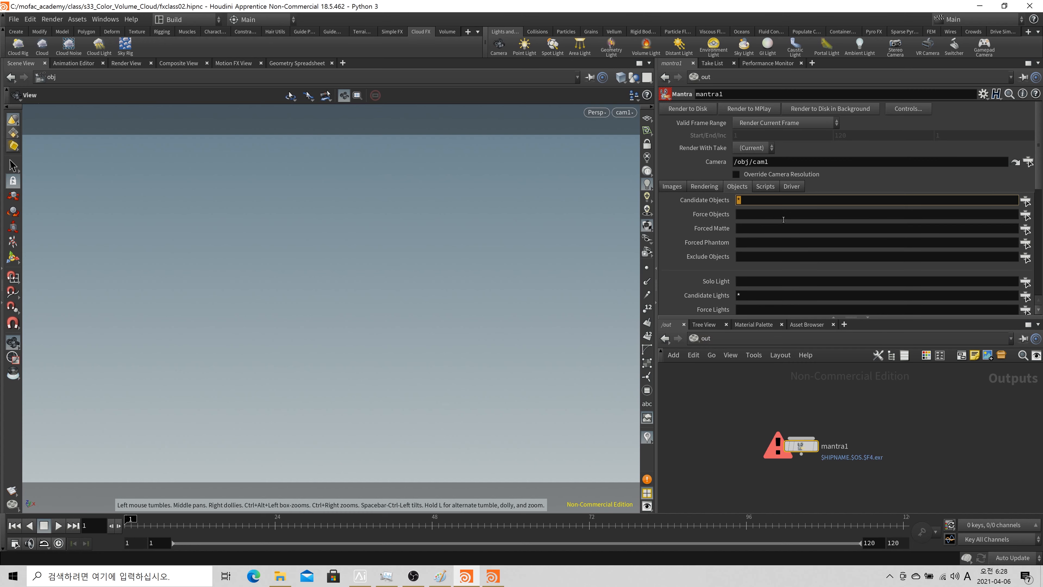
pyautogui.click(1026, 215)
pyautogui.click(866, 78)
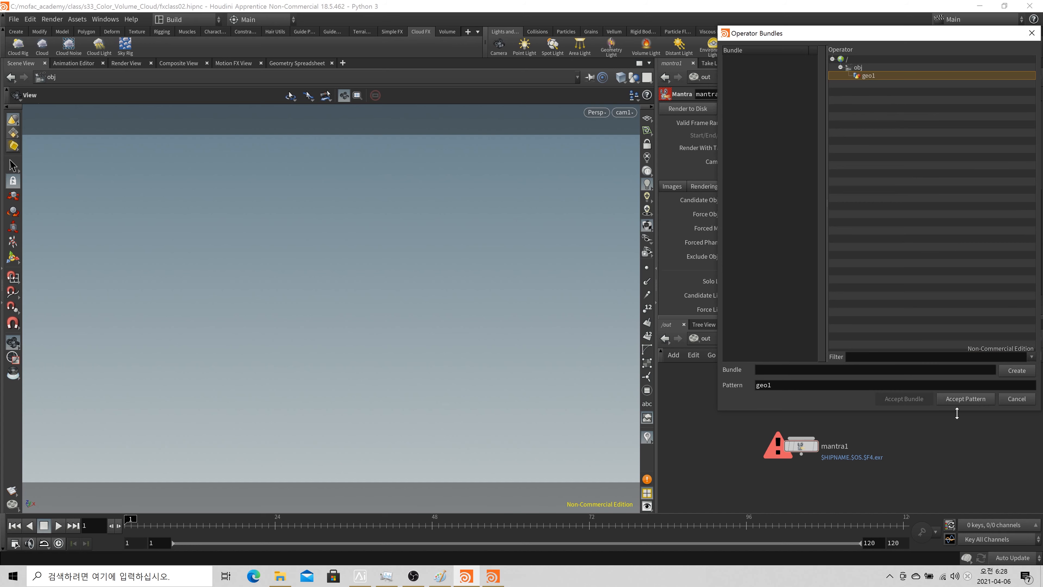
pyautogui.click(965, 400)
# Render geo1 to MPlay with only the null displayed, compare the clouds with the node setup, and minimise the render window
pyautogui.click(703, 338)
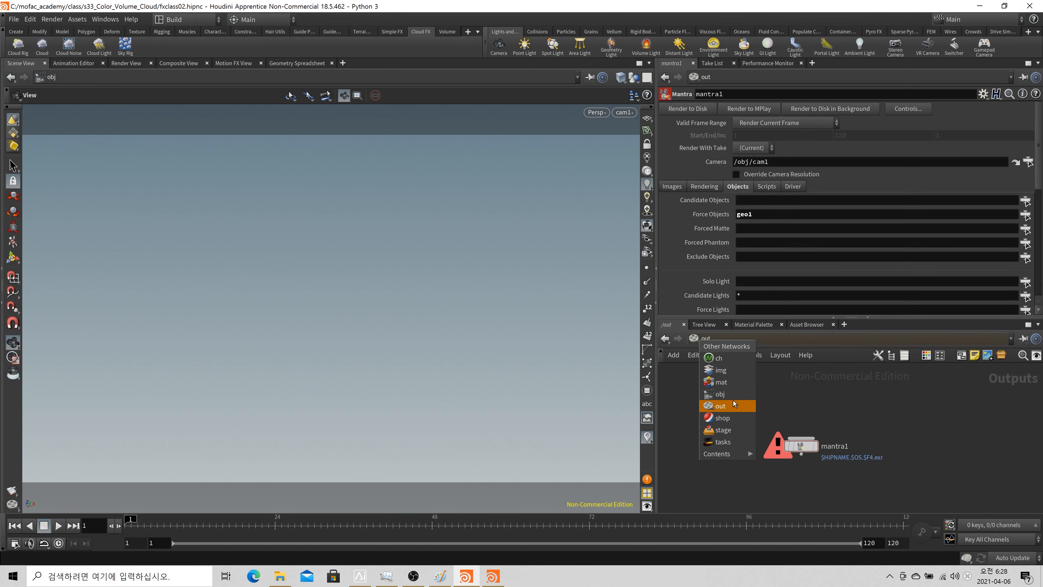
pyautogui.click(727, 394)
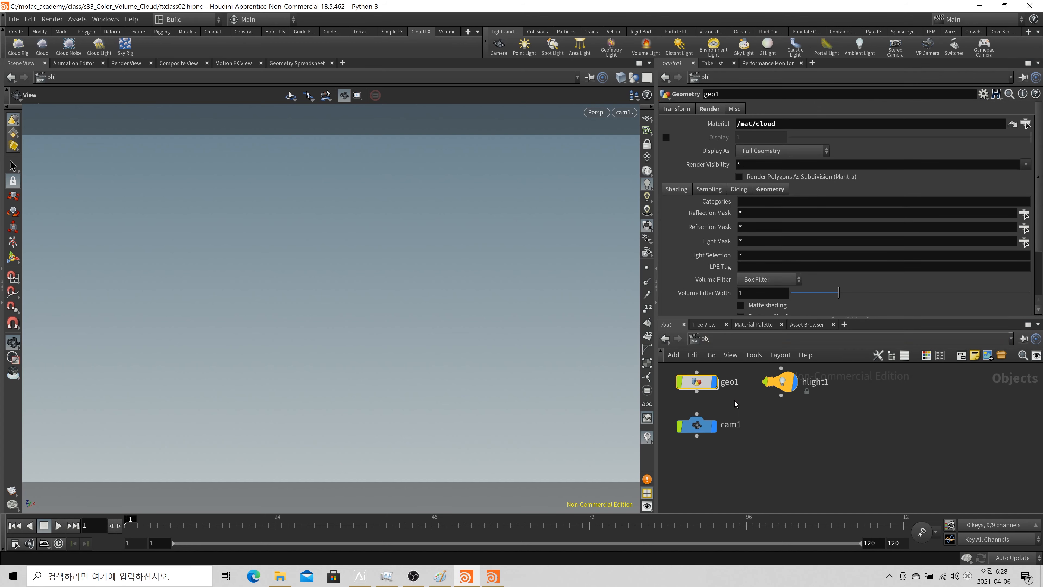
pyautogui.click(13, 504)
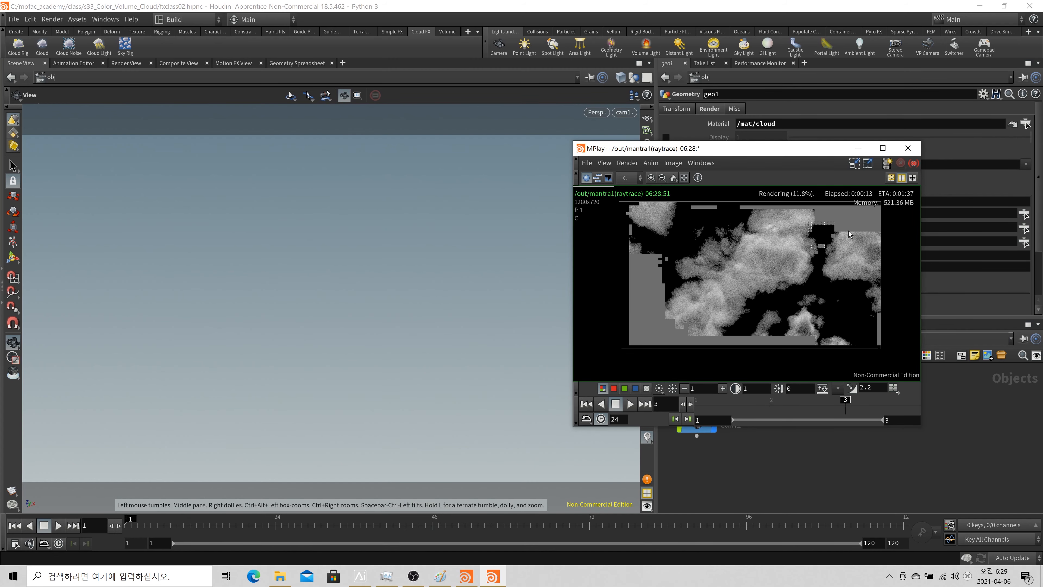
pyautogui.moveTo(698, 148); pyautogui.dragTo(299, 172)
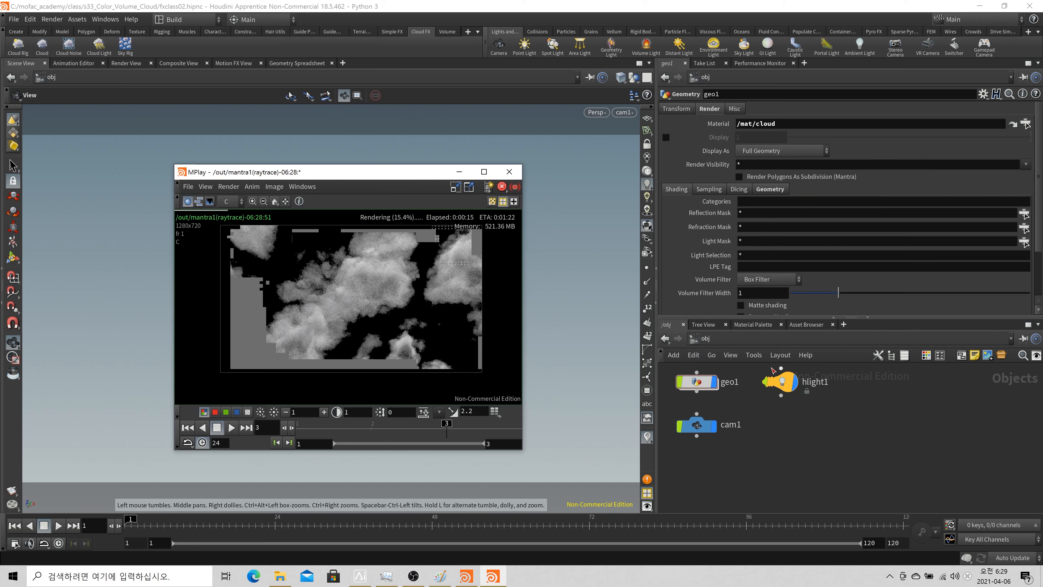
pyautogui.doubleClick(697, 381)
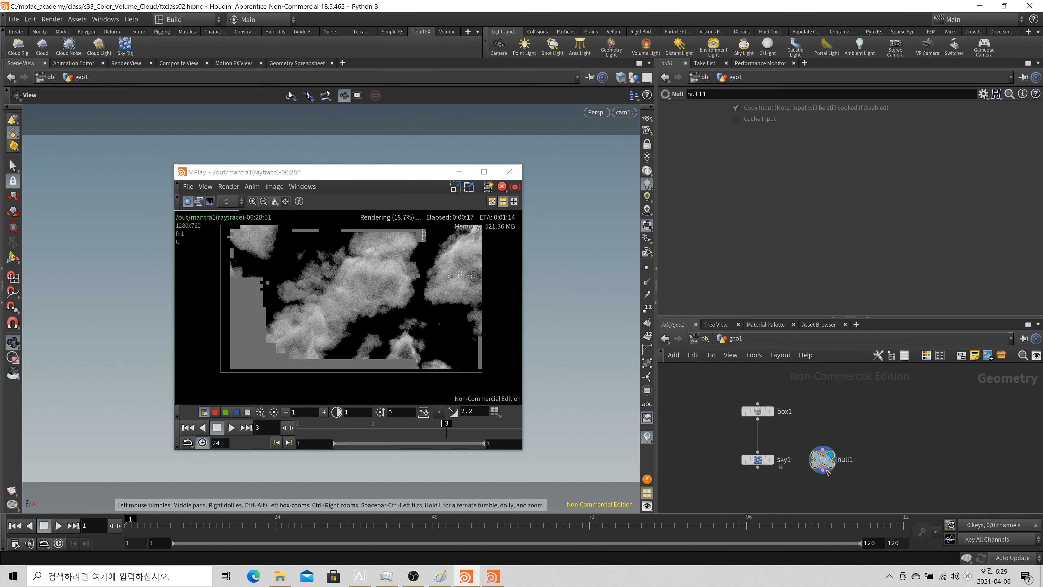
pyautogui.click(479, 282)
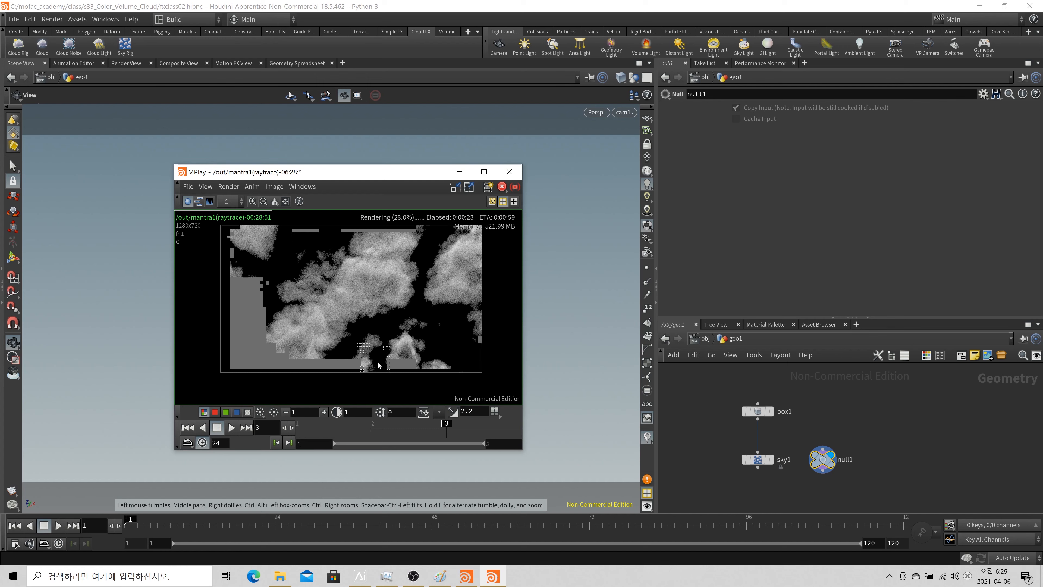
pyautogui.click(459, 172)
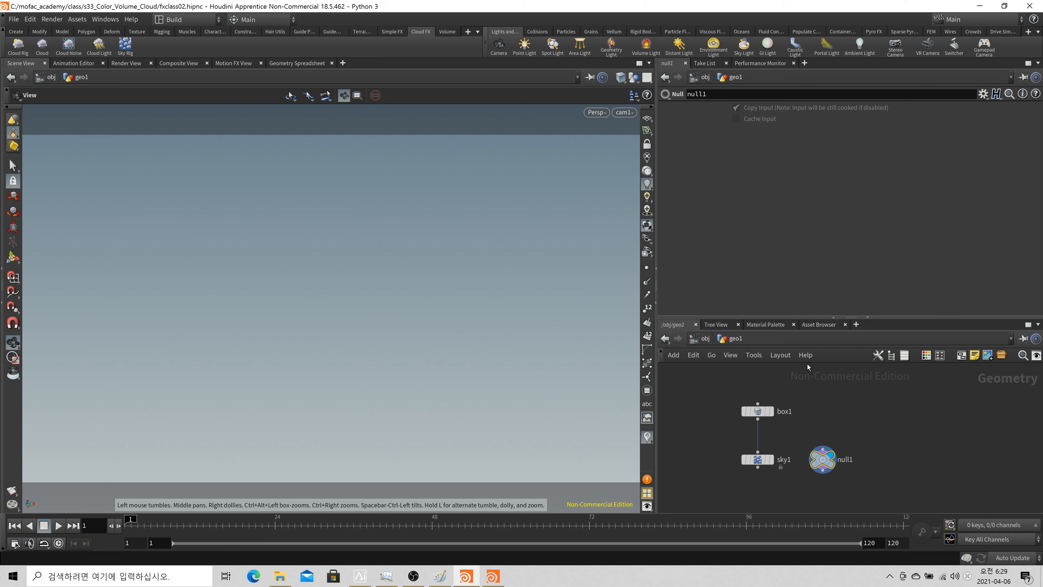
# Inspect sky1's VDB settings inside geo1 and the Procedural Shader path in geo1's geometry render settings
pyautogui.click(704, 344)
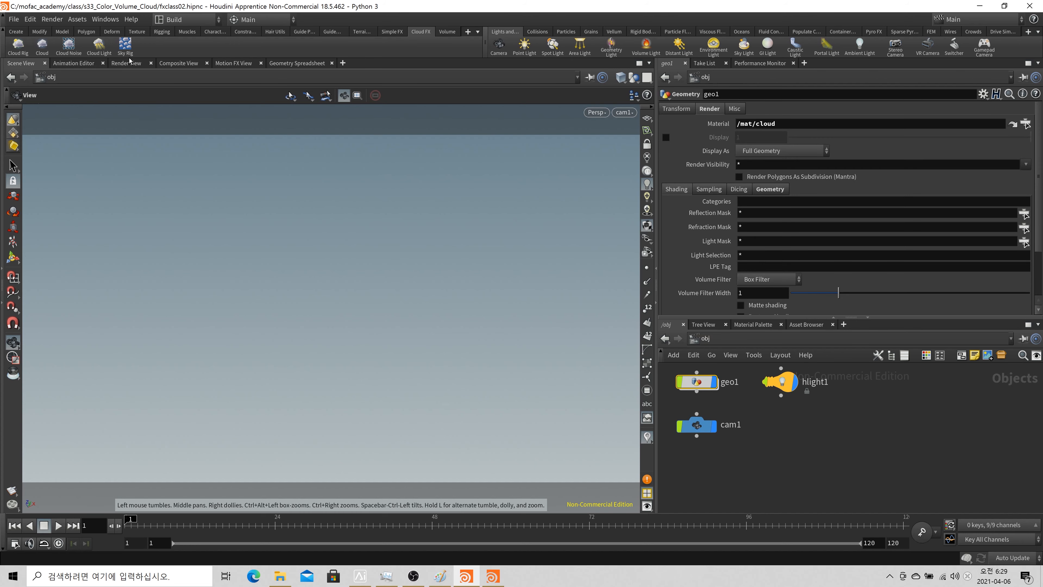
pyautogui.doubleClick(698, 382)
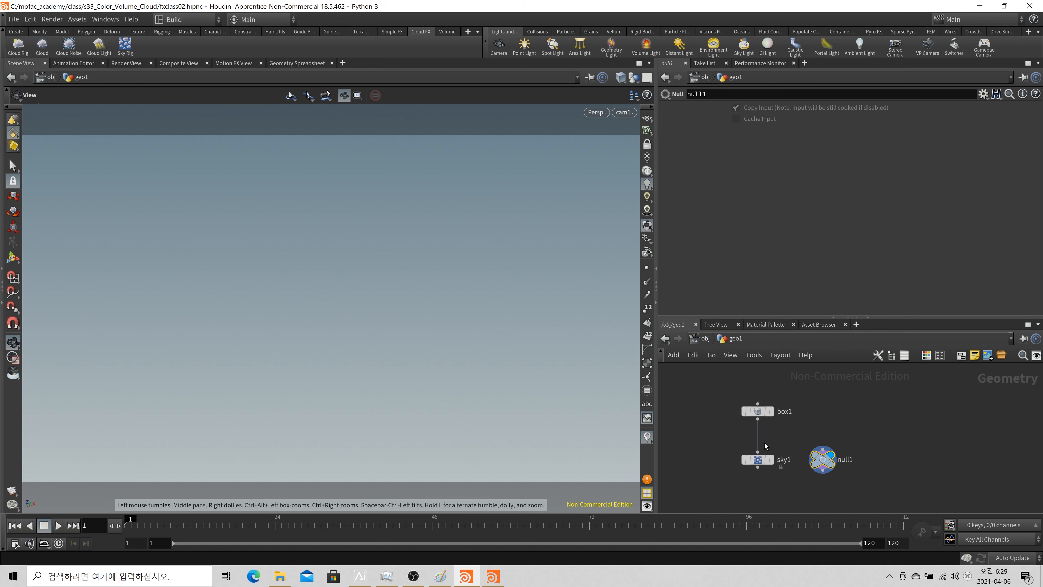
pyautogui.click(744, 456)
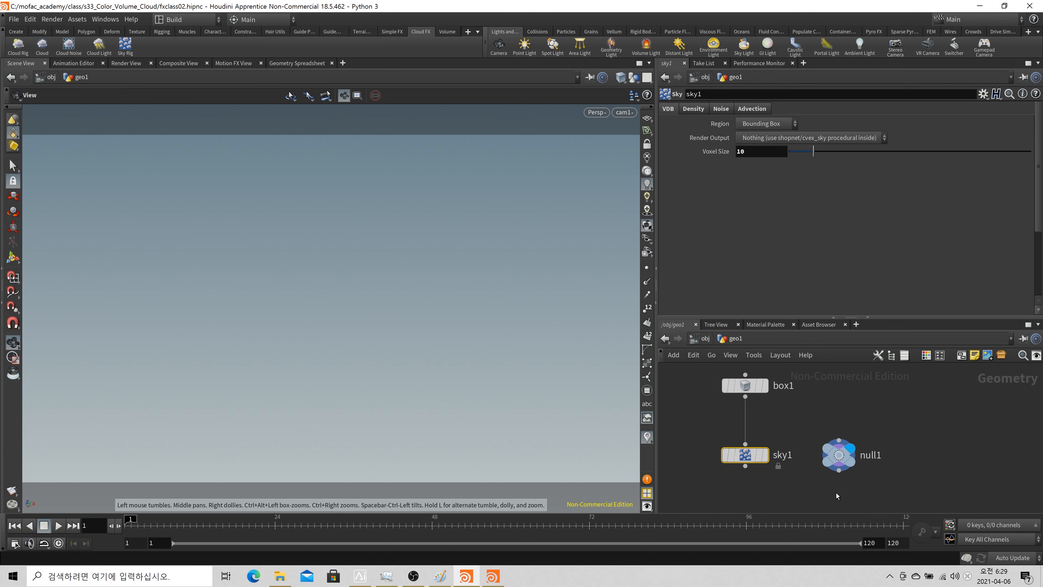
pyautogui.click(700, 341)
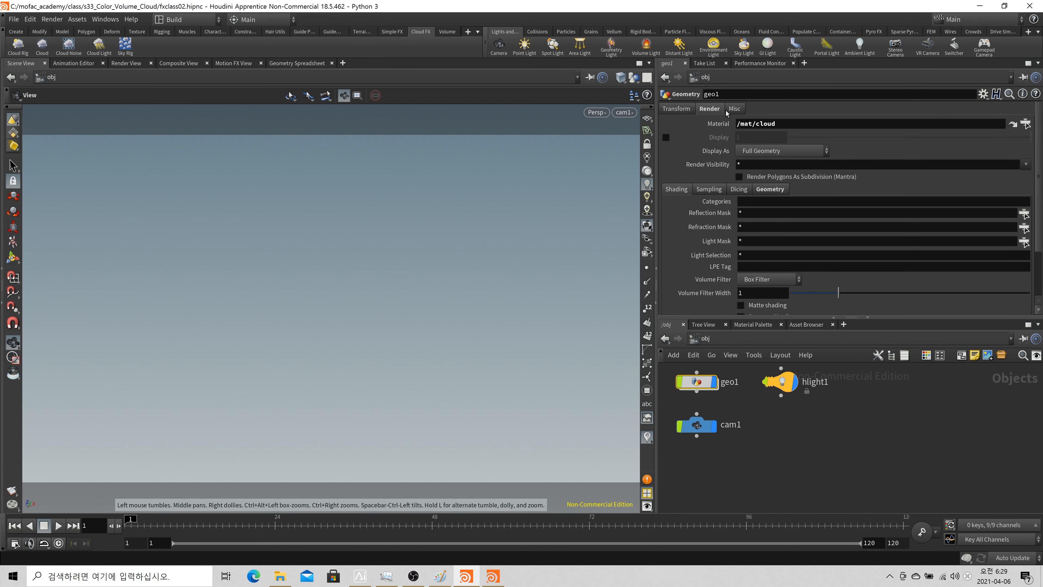
pyautogui.click(770, 189)
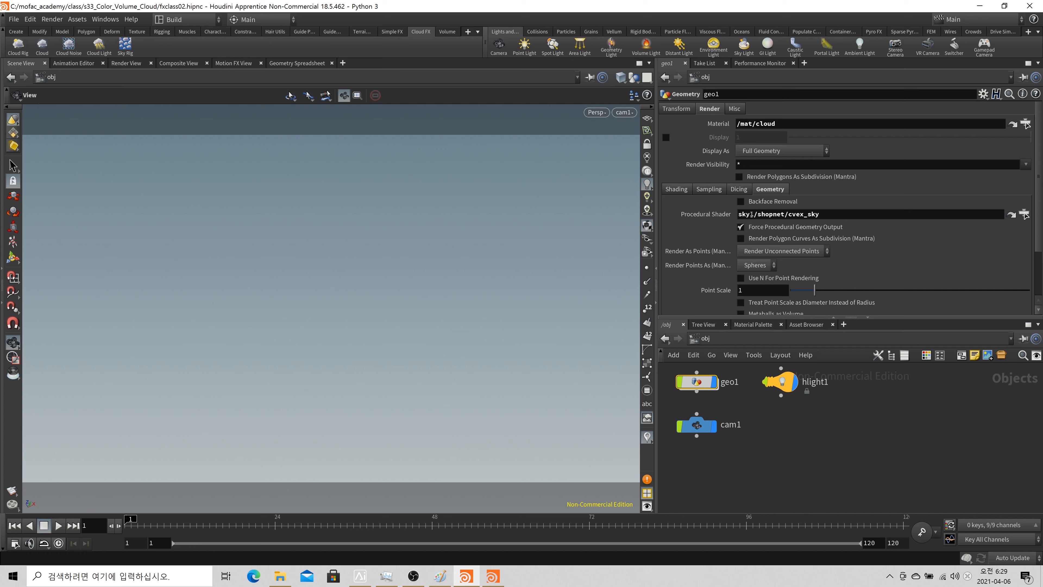
# Look inside sky1's shopnet for the cvex_sky shader and return to the object level
pyautogui.doubleClick(691, 384)
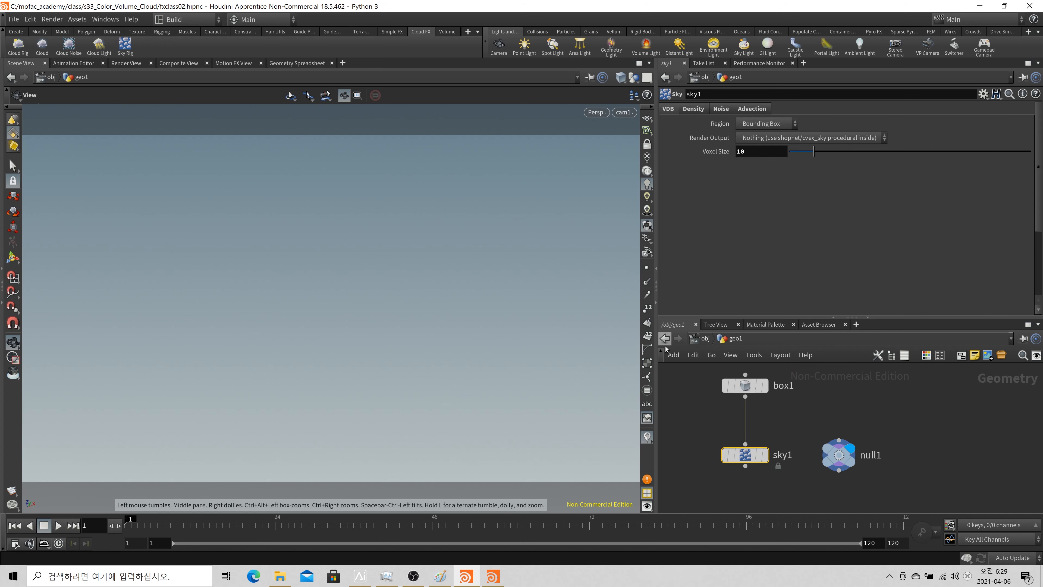
pyautogui.click(665, 339)
pyautogui.doubleClick(695, 381)
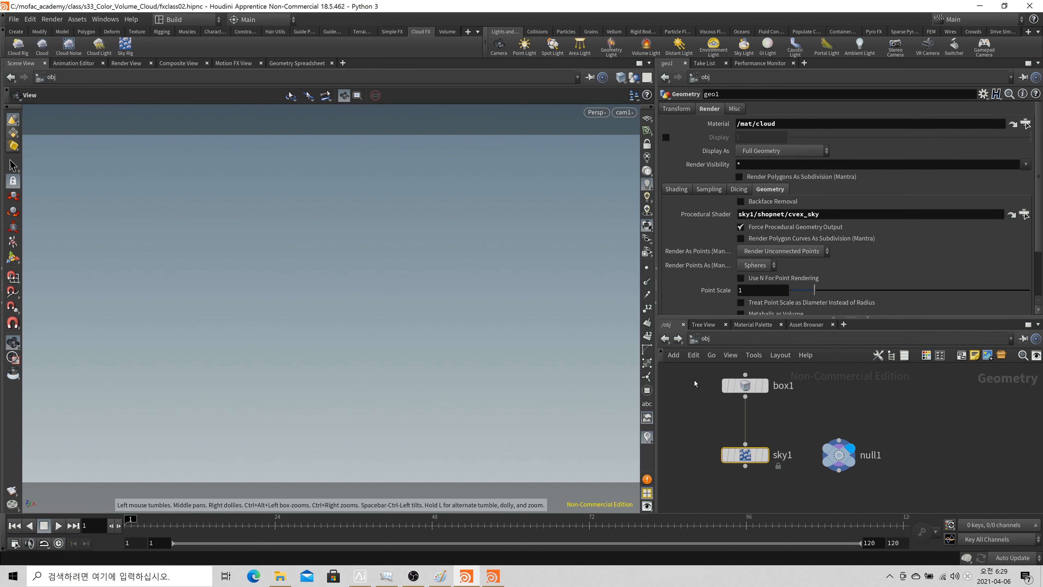
pyautogui.doubleClick(748, 458)
pyautogui.doubleClick(916, 420)
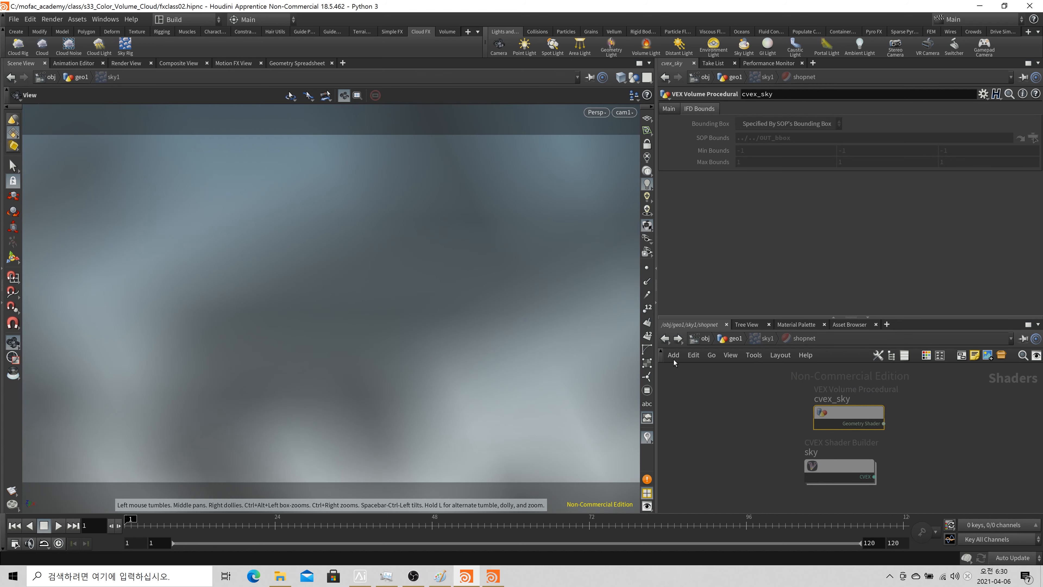
pyautogui.click(705, 339)
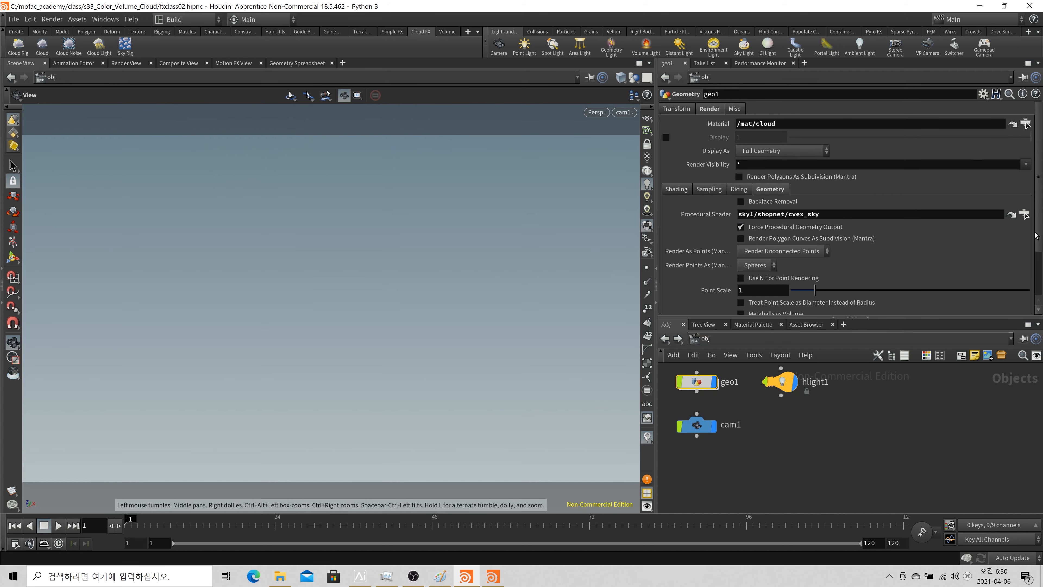
# Open the shader referenced by geo1's Procedural Shader and examine cvex_sky's bounding box and shader source settings
pyautogui.click(1024, 214)
pyautogui.click(884, 423)
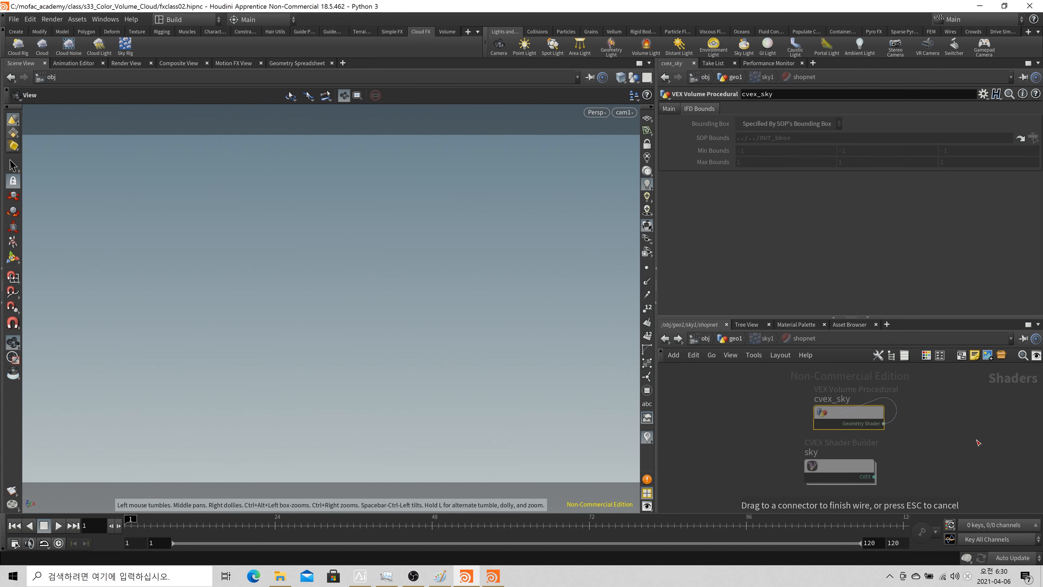
pyautogui.press('Escape')
pyautogui.moveTo(850, 418); pyautogui.dragTo(840, 412)
pyautogui.moveTo(932, 435); pyautogui.dragTo(705, 390)
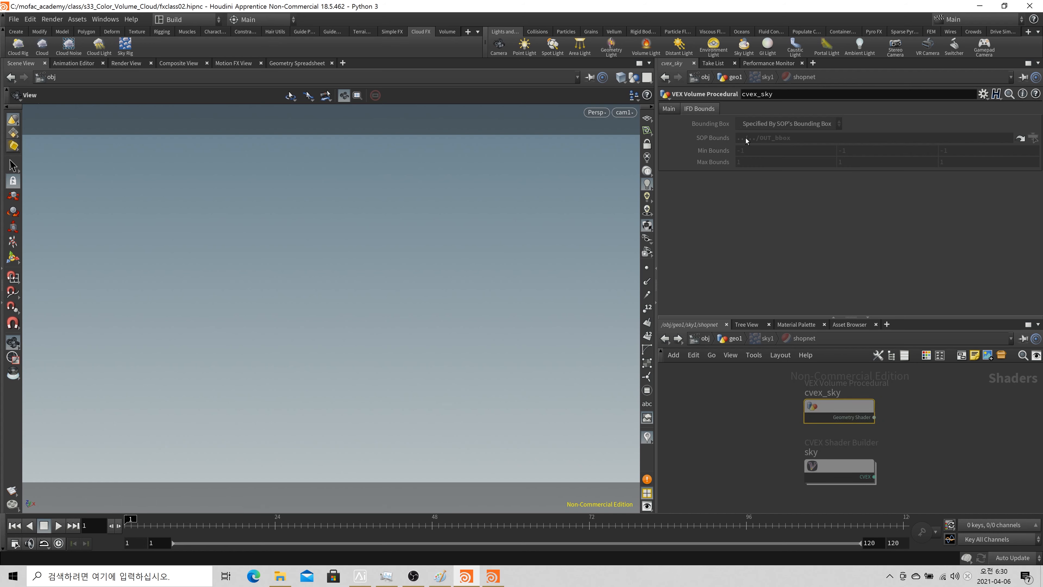
pyautogui.click(669, 108)
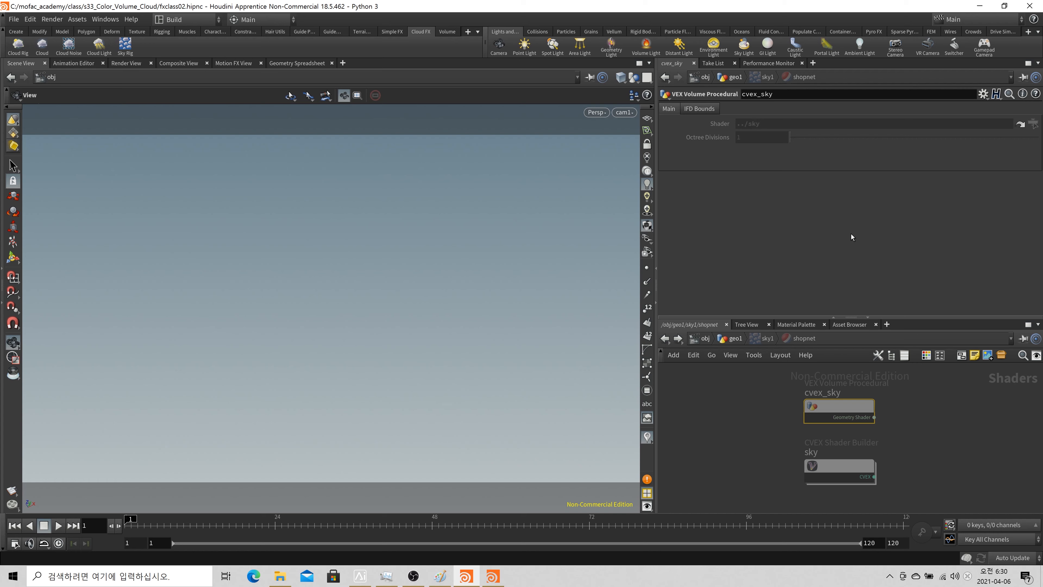
# Examine the sky CVEX Shader Builder's density parameters and internal VEX network, and return to geo1
pyautogui.click(827, 469)
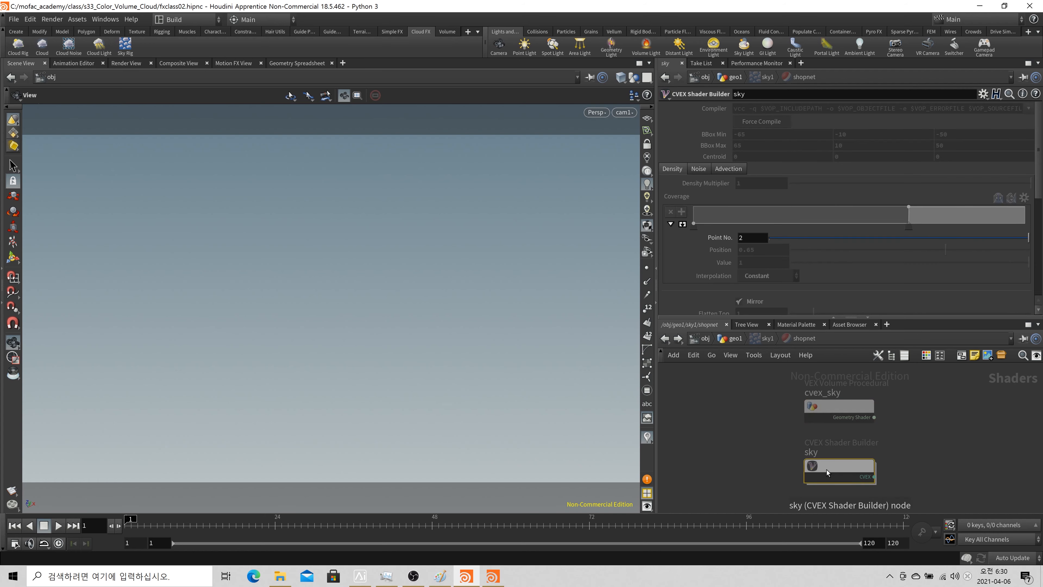
pyautogui.doubleClick(850, 471)
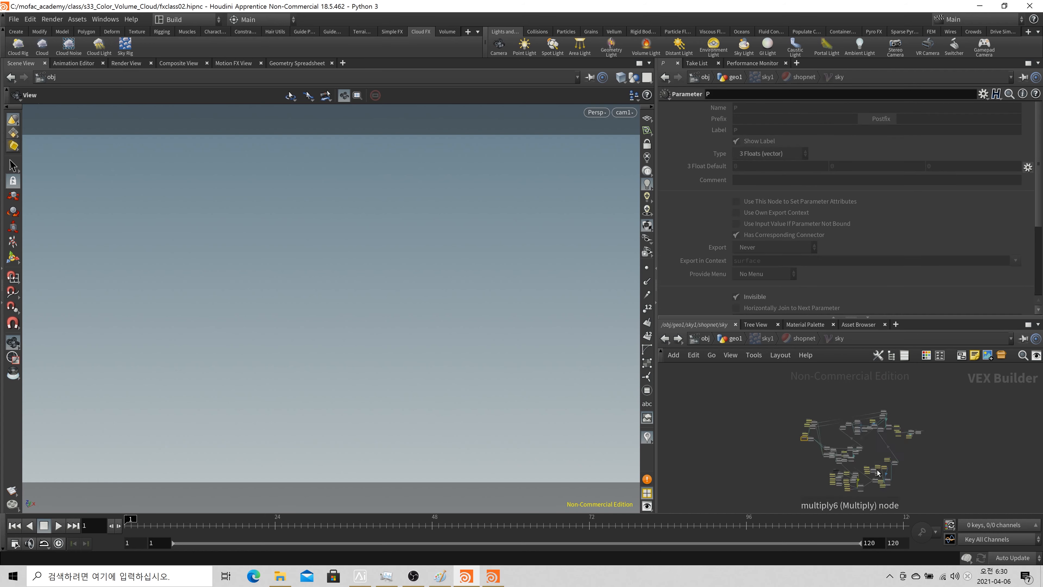
pyautogui.scroll(-2, 878, 472)
pyautogui.scroll(3, 903, 473)
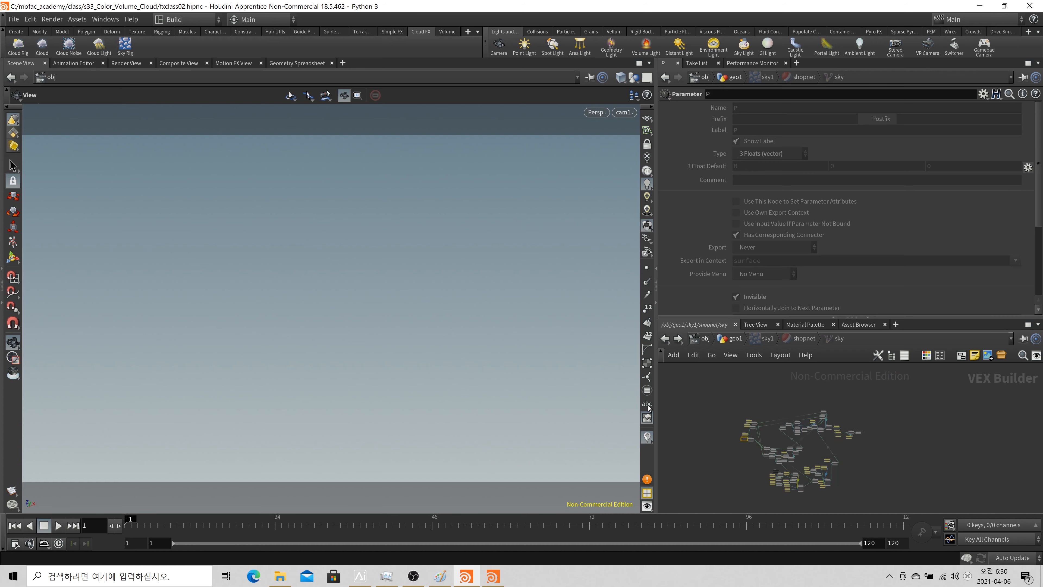
pyautogui.click(806, 339)
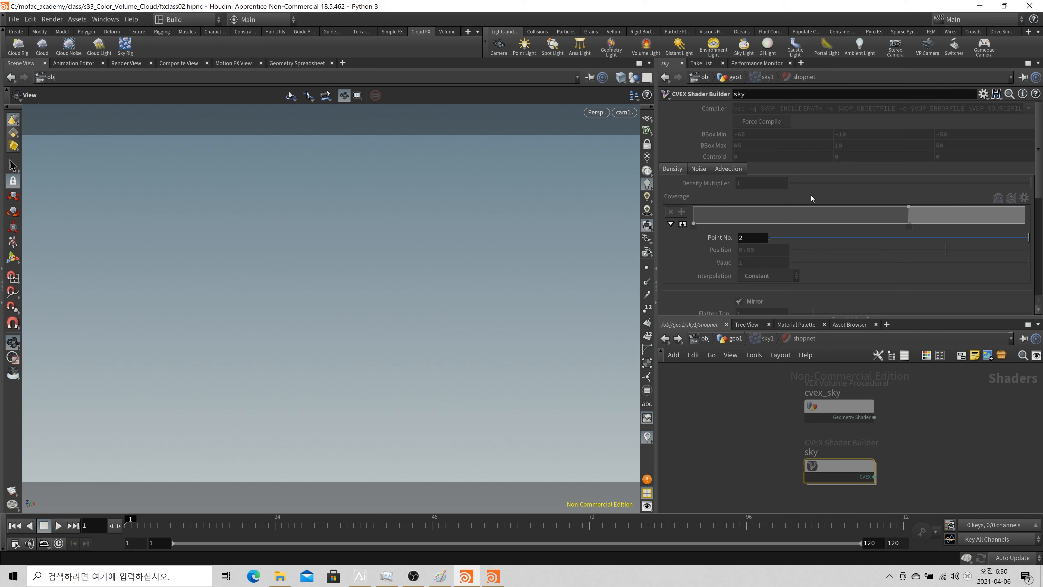
pyautogui.click(736, 340)
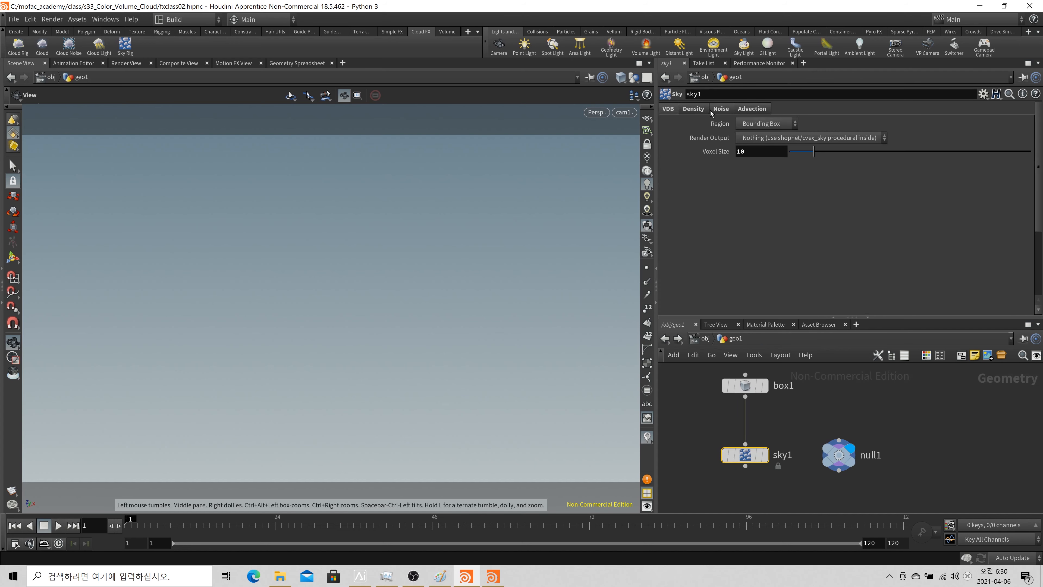
# Review sky1's density and VDB settings and make sky1 the displayed node again
pyautogui.click(701, 110)
pyautogui.click(668, 110)
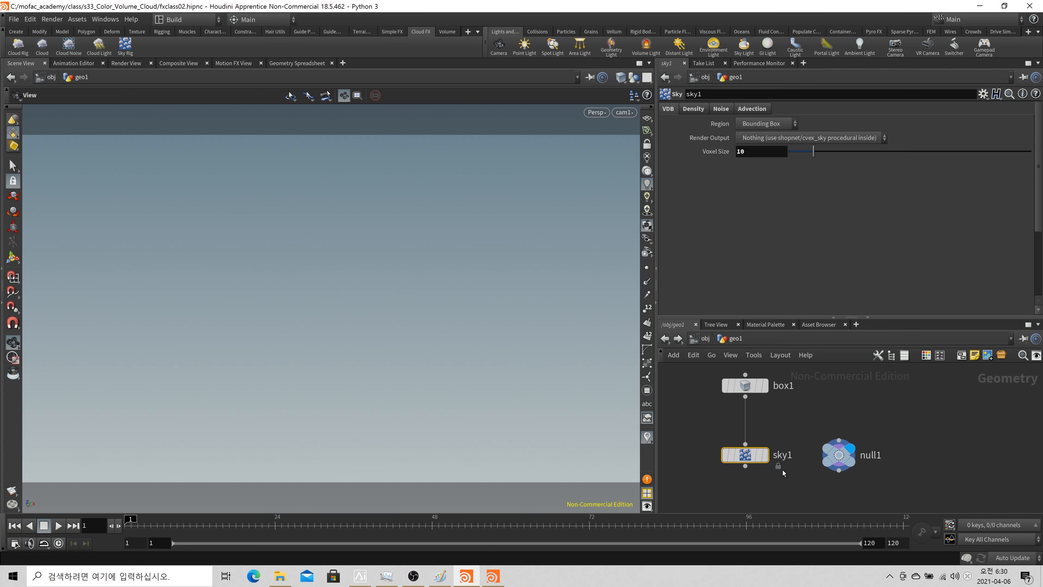
pyautogui.click(765, 455)
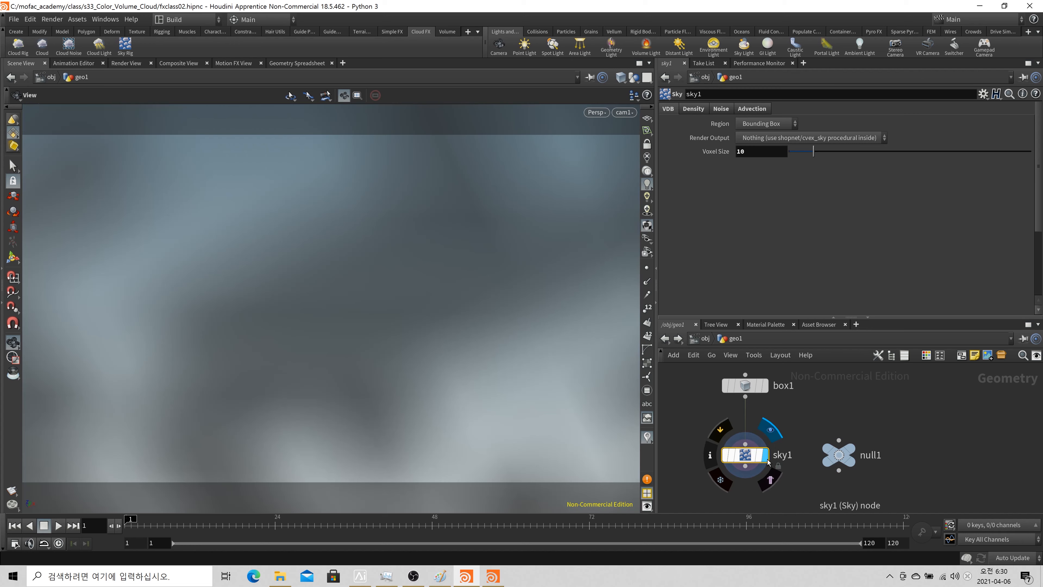
# Revisit the shaders in sky1's shopnet and check them against geo1's Procedural Shader path at the object level
pyautogui.doubleClick(748, 461)
pyautogui.doubleClick(923, 418)
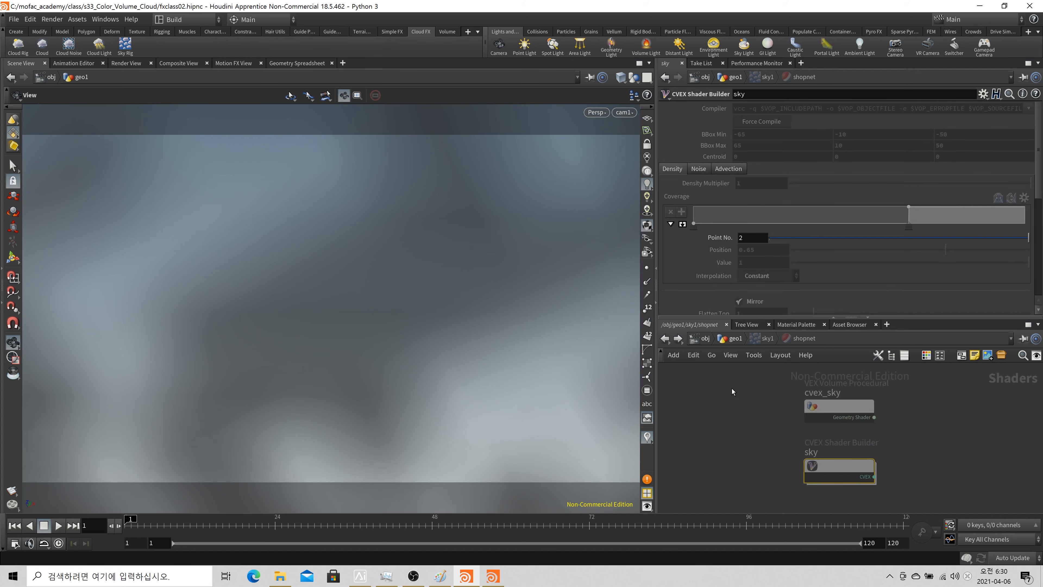
pyautogui.click(705, 339)
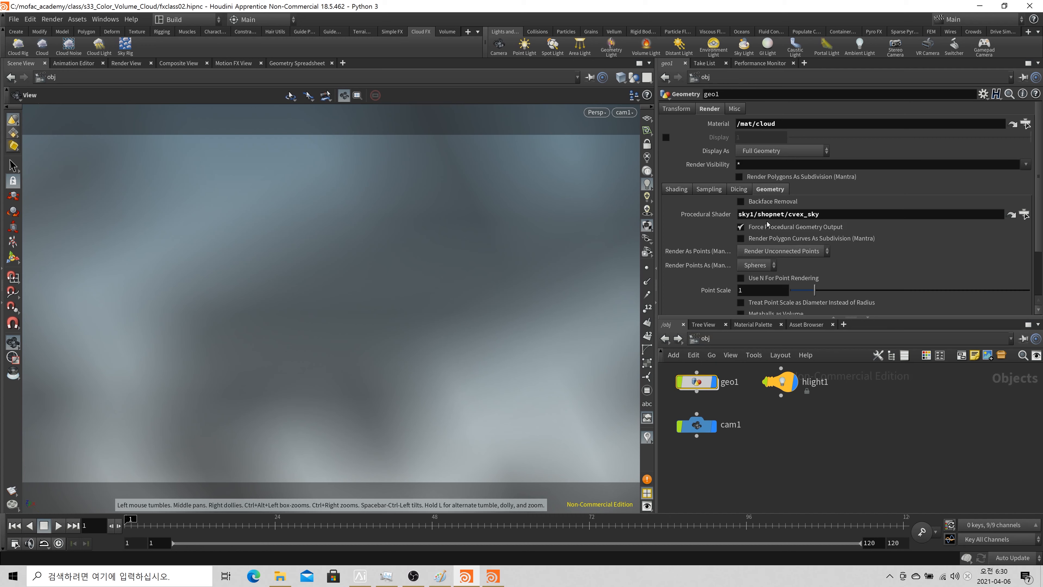
# Inside geo1, try a Voxel Size of 2 on sky1 and settle on a value of 1
pyautogui.doubleClick(697, 382)
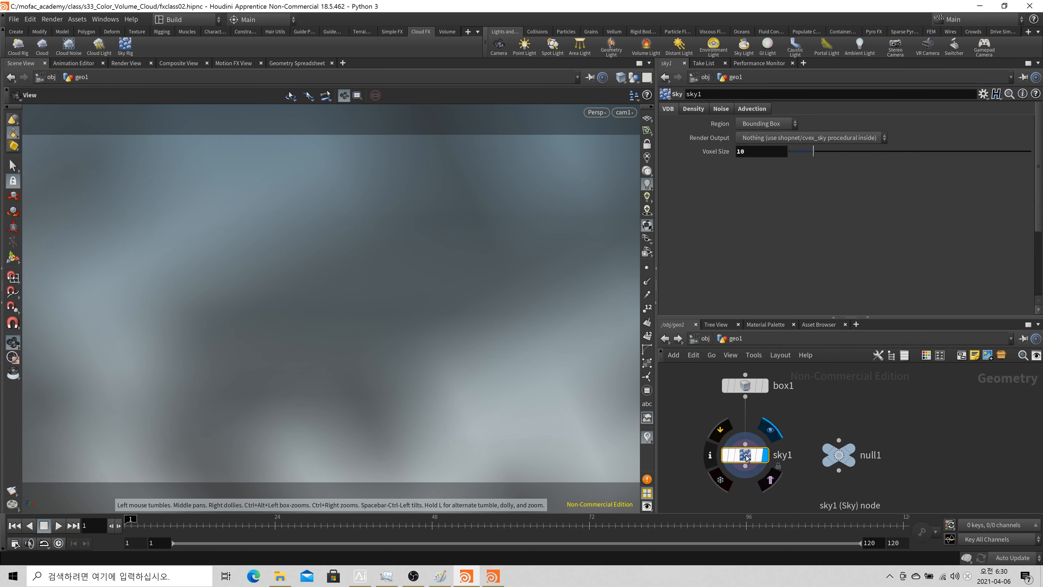
pyautogui.doubleClick(746, 153)
pyautogui.write('2')
pyautogui.press('Return')
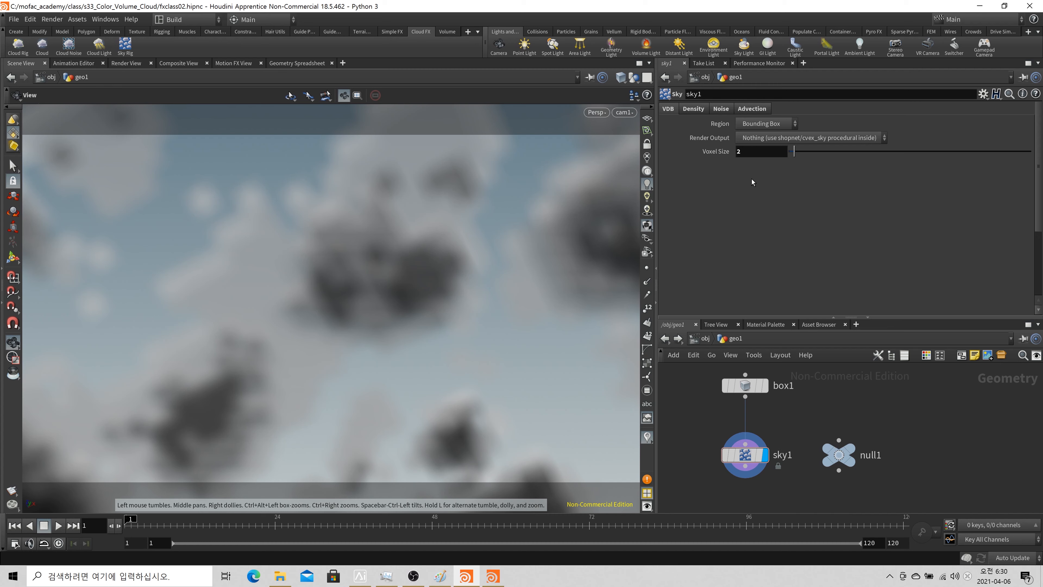
pyautogui.moveTo(752, 151); pyautogui.dragTo(694, 151)
pyautogui.write('1')
pyautogui.press('Return')
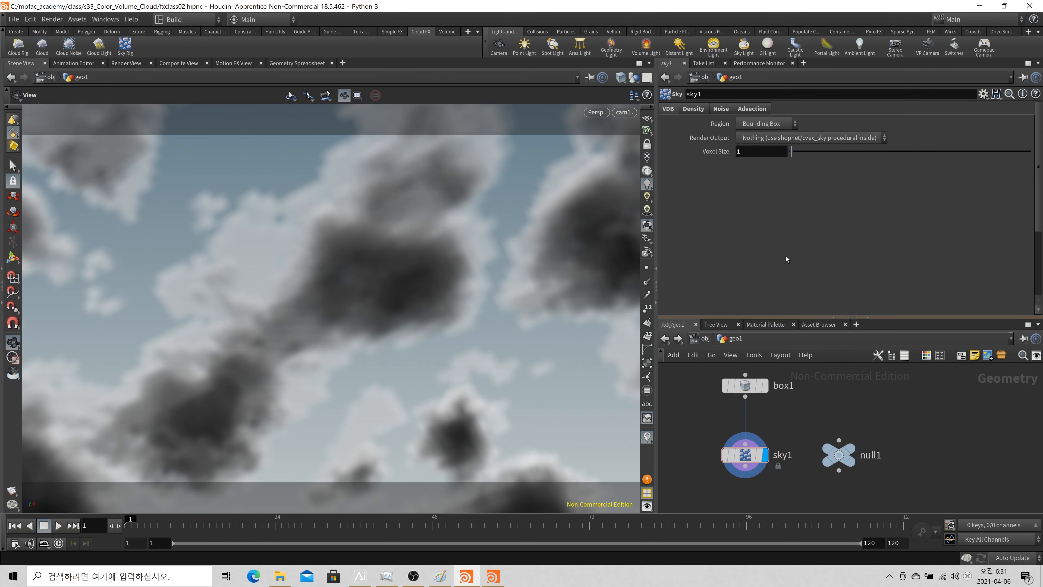
# Make null1 the displayed node in geo1 and go to the out network containing mantra1
pyautogui.click(851, 450)
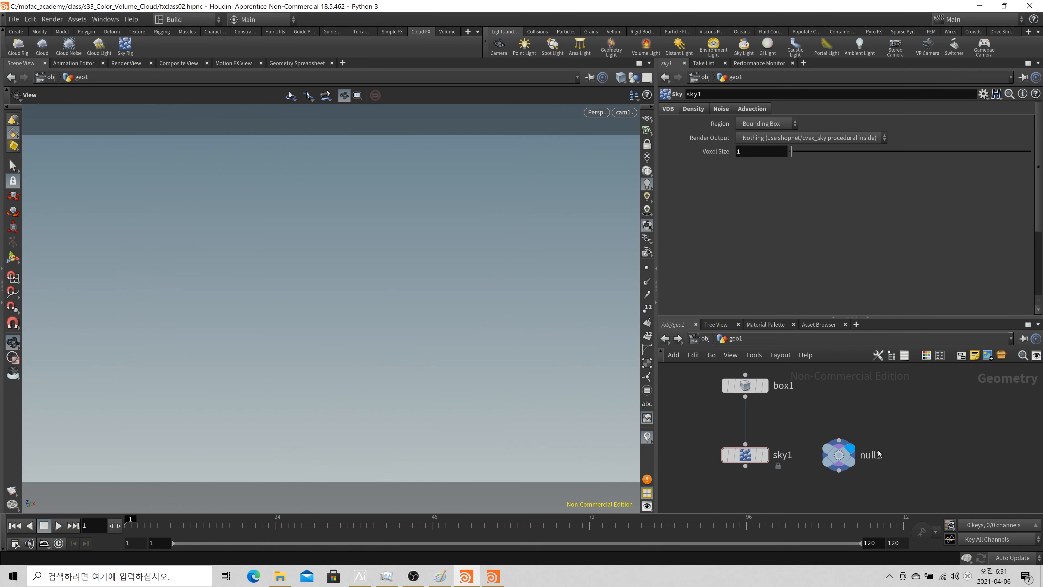
pyautogui.click(704, 339)
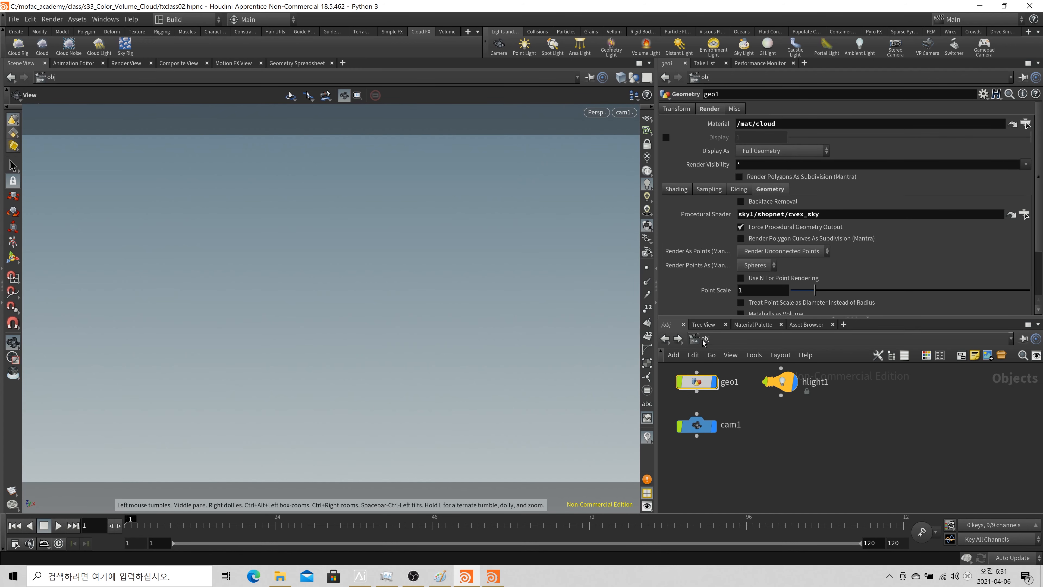
pyautogui.click(771, 429)
pyautogui.click(815, 340)
pyautogui.click(852, 405)
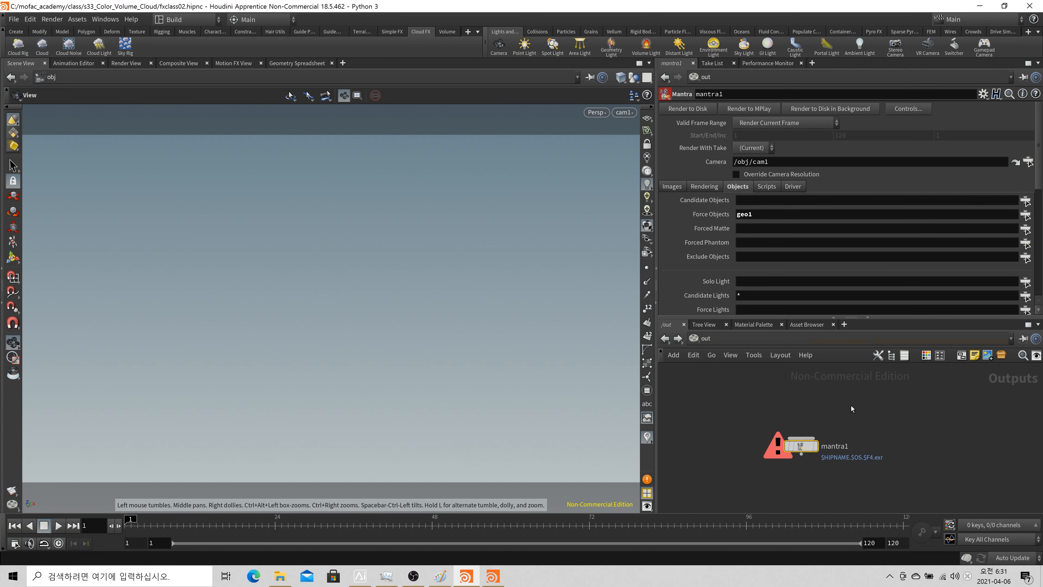
# Set the Volume Step Rate to 4 in mantra1's rendering sampling settings
pyautogui.click(707, 187)
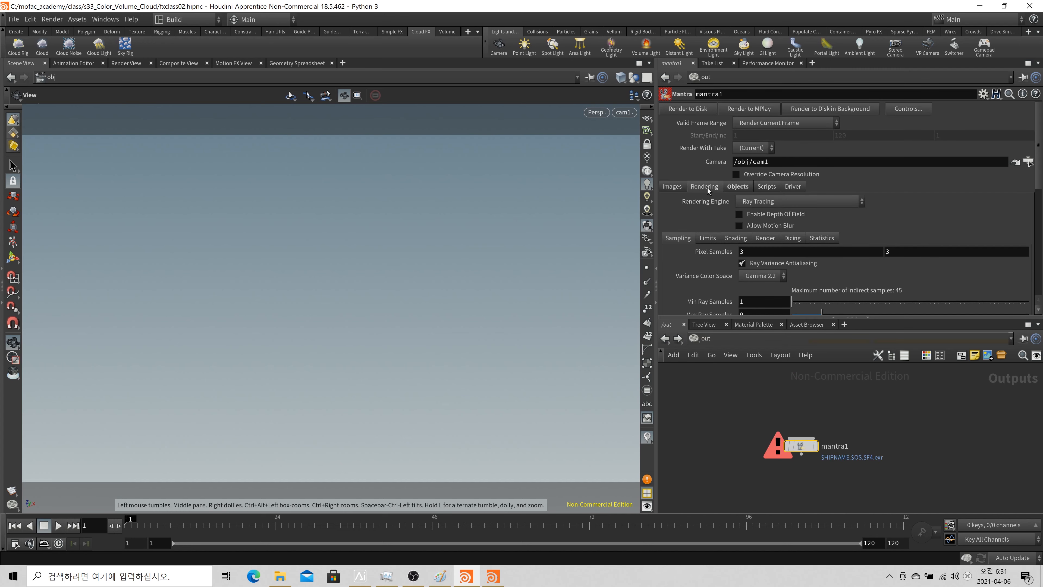
pyautogui.moveTo(723, 319); pyautogui.dragTo(723, 372)
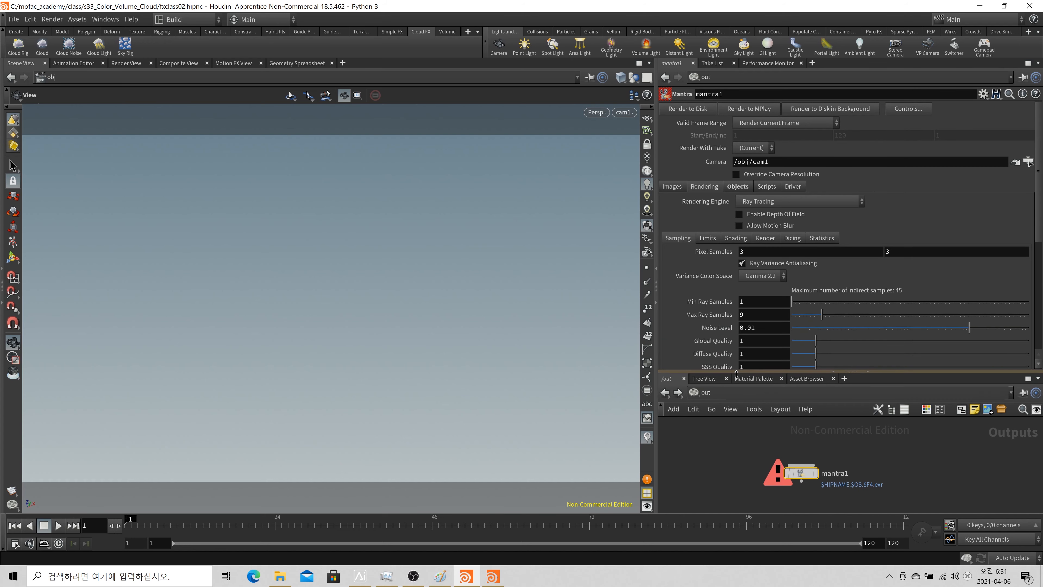
pyautogui.scroll(-1, 722, 315)
pyautogui.scroll(-2, 722, 315)
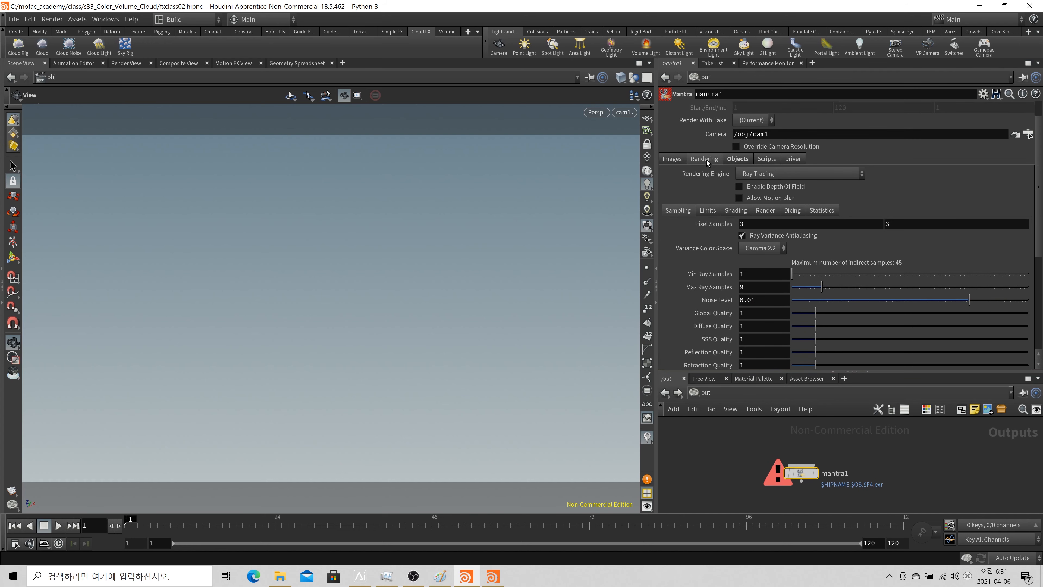
pyautogui.scroll(-2, 737, 250)
pyautogui.scroll(-6, 738, 251)
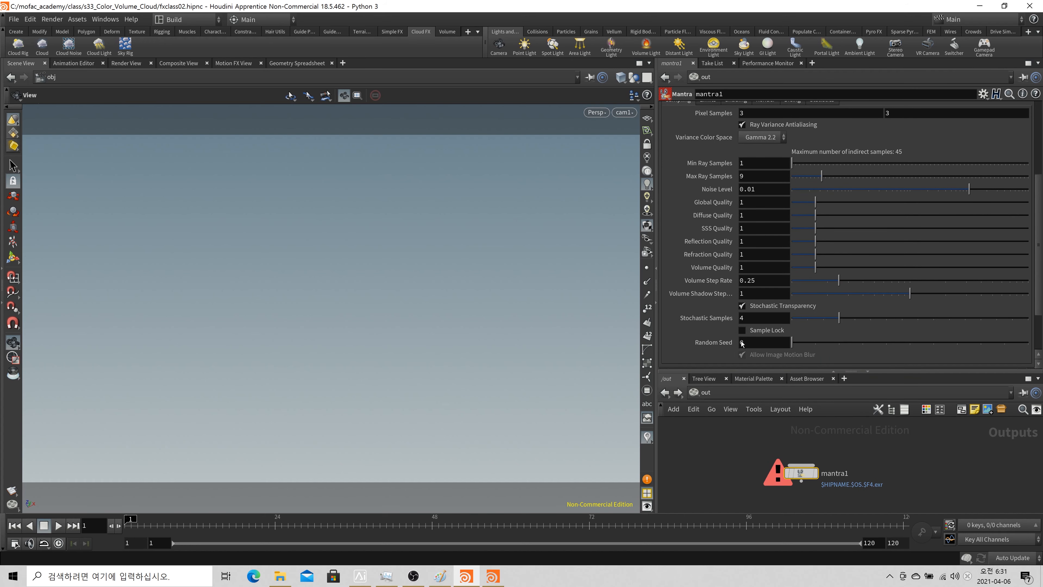
pyautogui.click(755, 239)
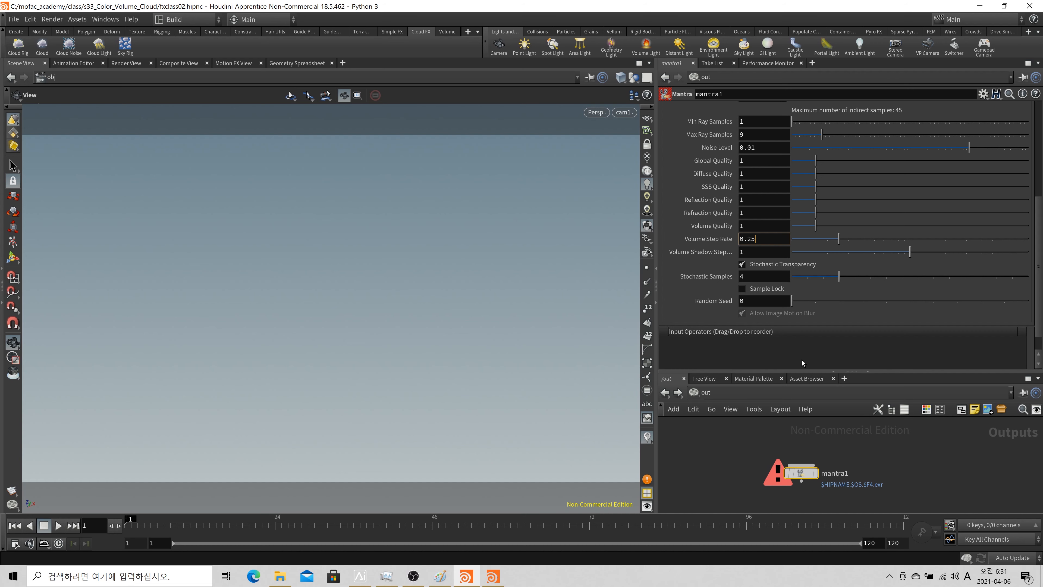
pyautogui.press('BackSpace')
pyautogui.press('BackSpace')
pyautogui.press('BackSpace')
pyautogui.press('BackSpace')
pyautogui.write('4')
pyautogui.press('Return')
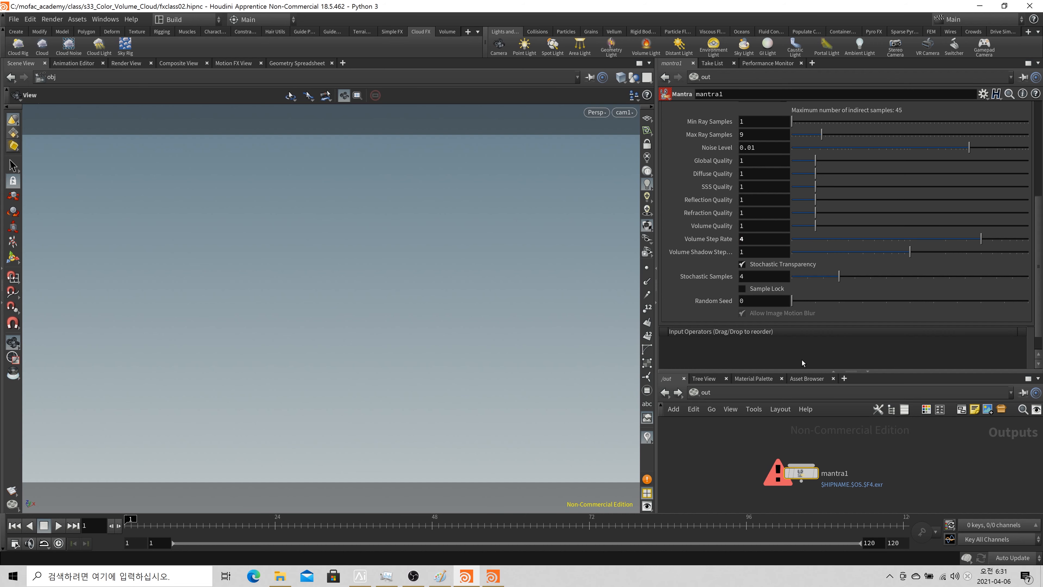
# Set mantra1's Noise Level to 0.001
pyautogui.scroll(4, 795, 292)
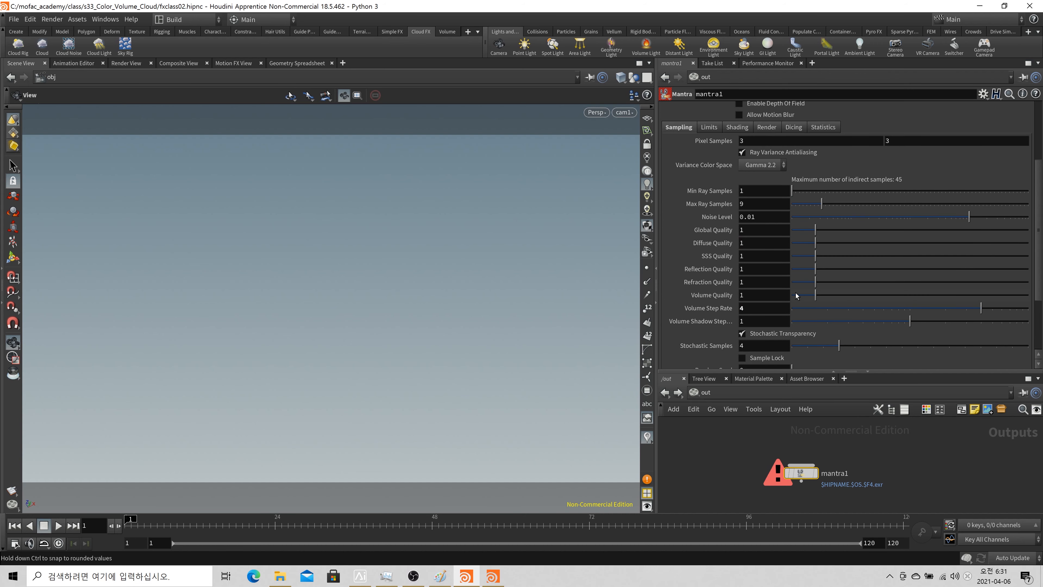
pyautogui.click(754, 217)
pyautogui.write('0')
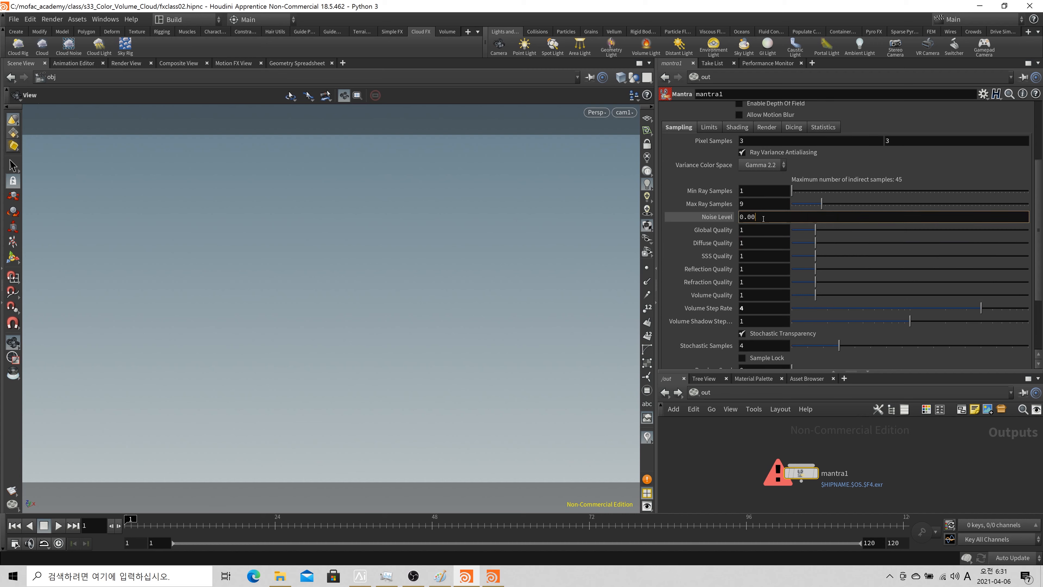
pyautogui.write('1')
pyautogui.press('Return')
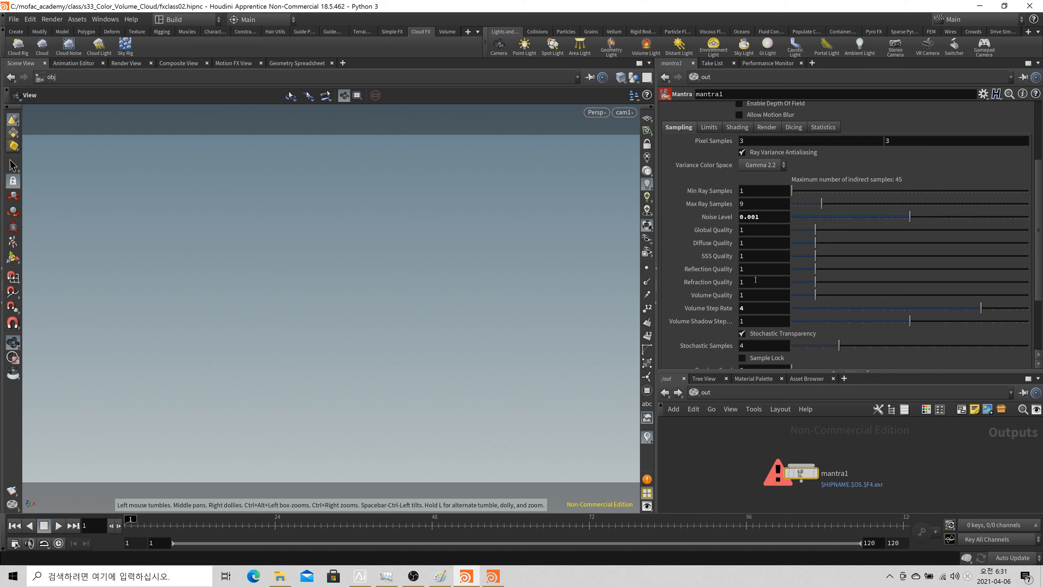
# Set mantra1's Volume Quality to 4 and its Pixel Samples to 5 by 5
pyautogui.click(753, 294)
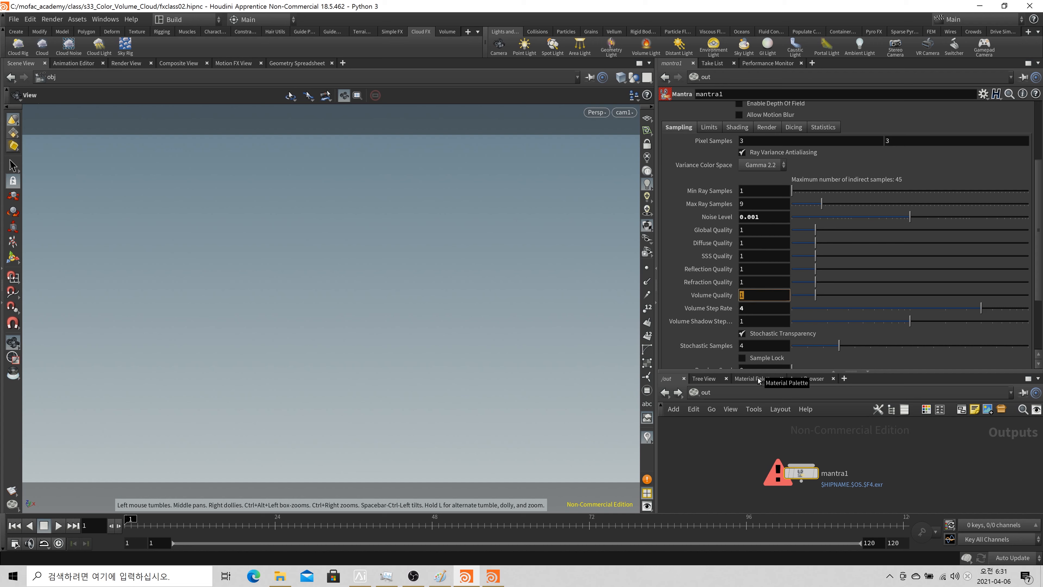
pyautogui.write('4')
pyautogui.scroll(3, 832, 234)
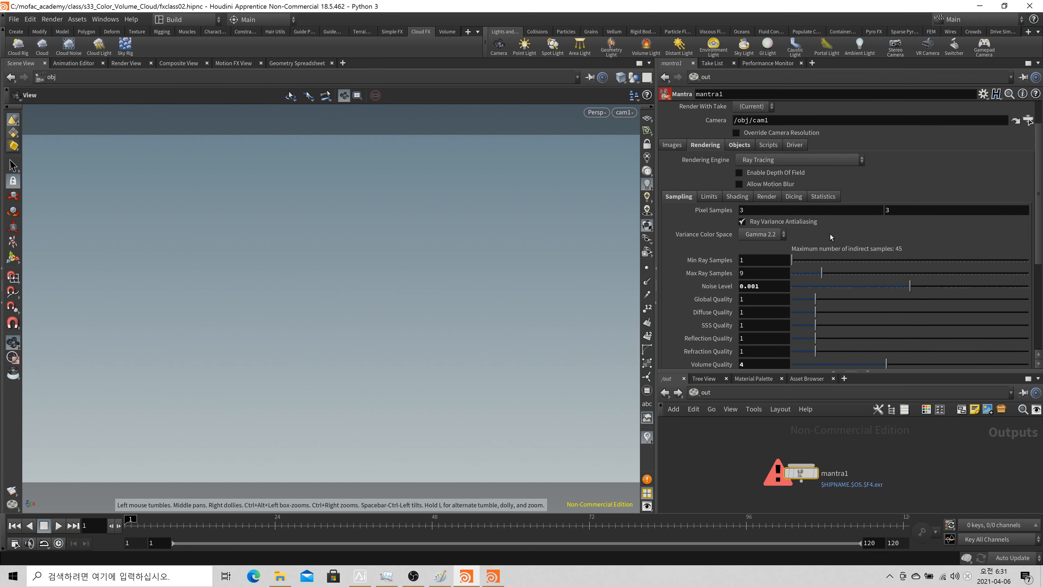
pyautogui.click(751, 212)
pyautogui.write('5')
pyautogui.press('Return')
pyautogui.scroll(-1, 746, 276)
pyautogui.scroll(-1, 755, 255)
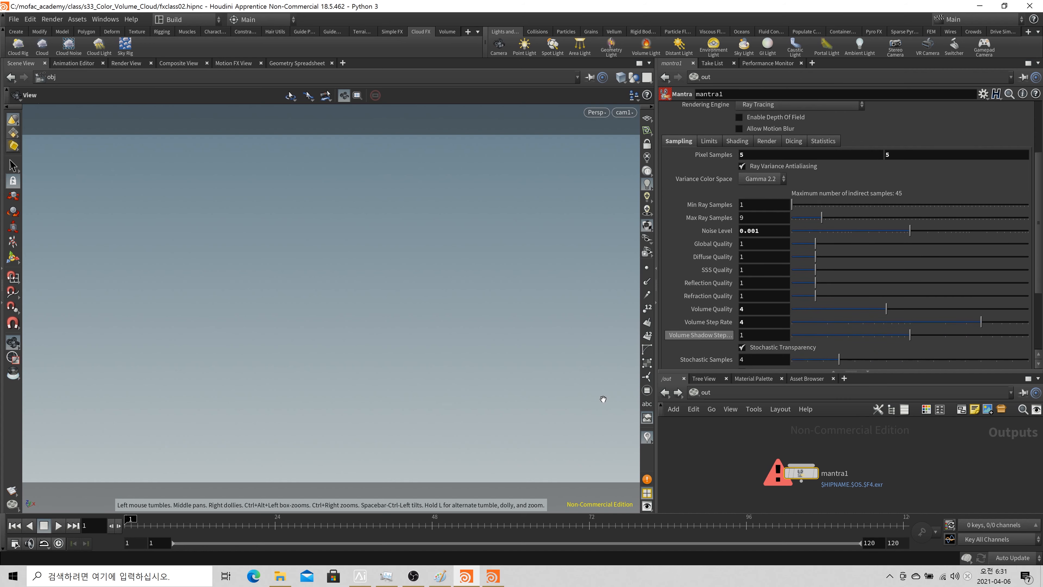
# Enlarge the MPlay window with the finished mantra1 render and examine the clouds at full size
pyautogui.moveTo(421, 579)
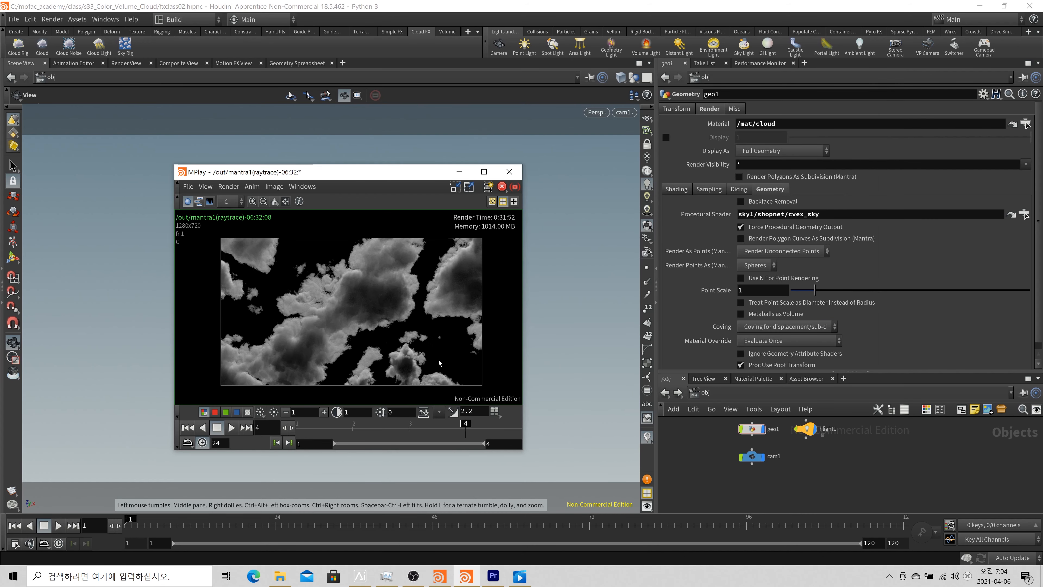
pyautogui.scroll(3, 377, 308)
pyautogui.scroll(-3, 378, 308)
pyautogui.click(484, 172)
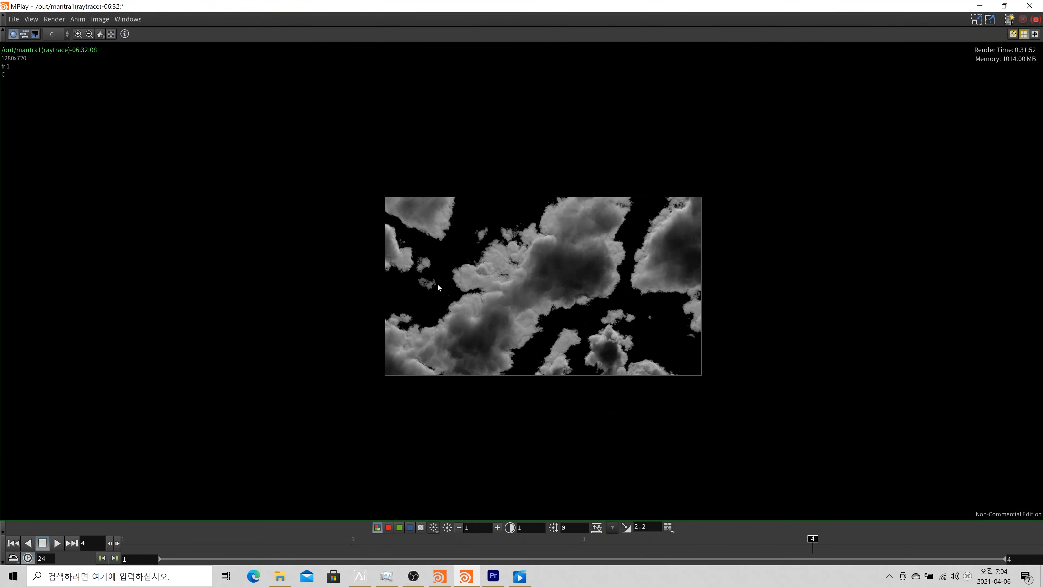
pyautogui.scroll(5, 439, 288)
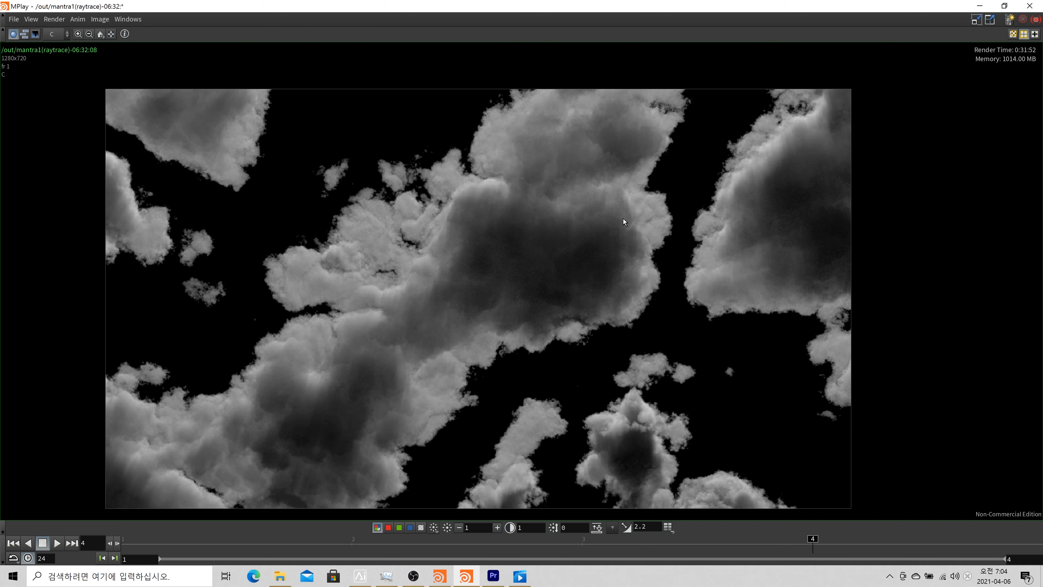
# Compare the render's color and alpha channels by switching between them repeatedly, ending on the color image
pyautogui.press('a')
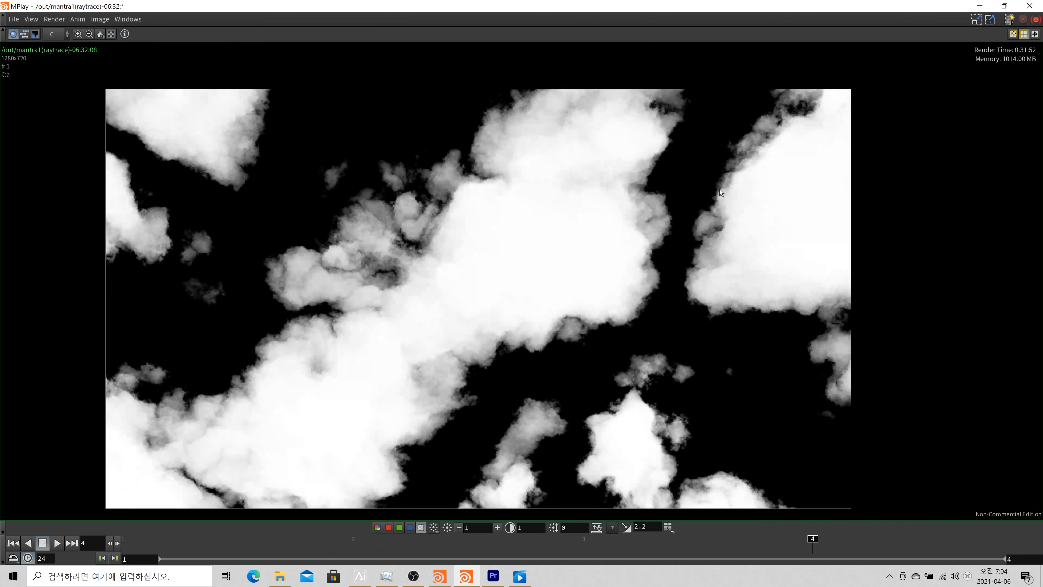
pyautogui.press('a')
pyautogui.press('a')
pyautogui.press('a')
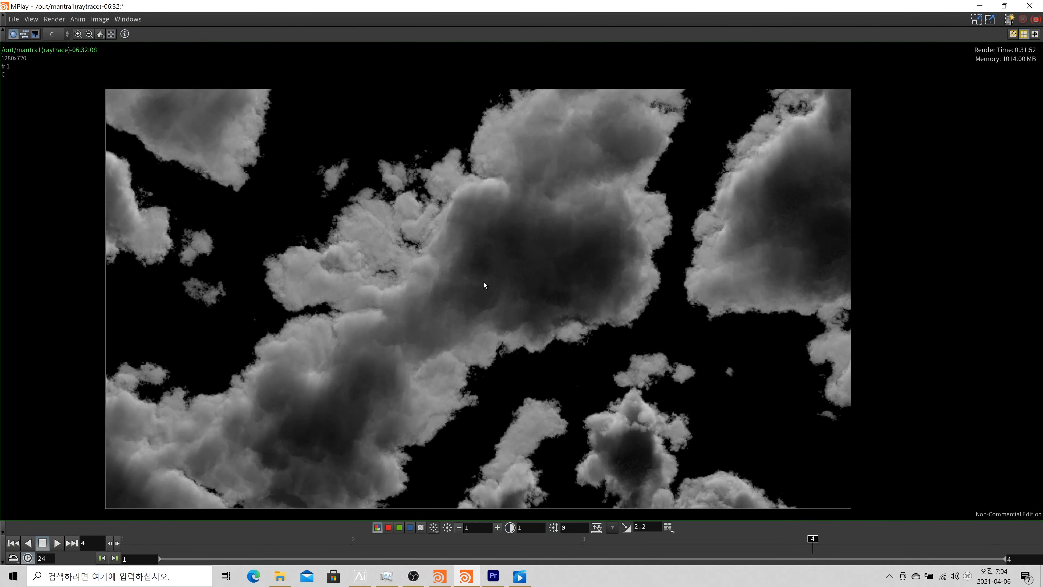
pyautogui.press('a')
pyautogui.press('a')
pyautogui.press('a')
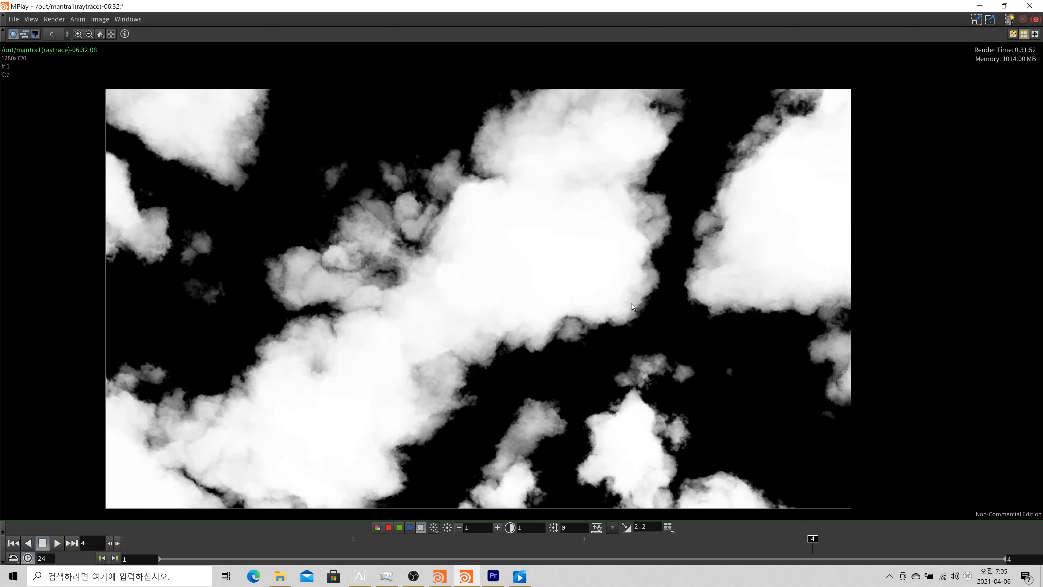
pyautogui.press('a')
pyautogui.press('a')
pyautogui.press('a')
pyautogui.press('a')
pyautogui.press('a')
pyautogui.press('a')
pyautogui.press('a')
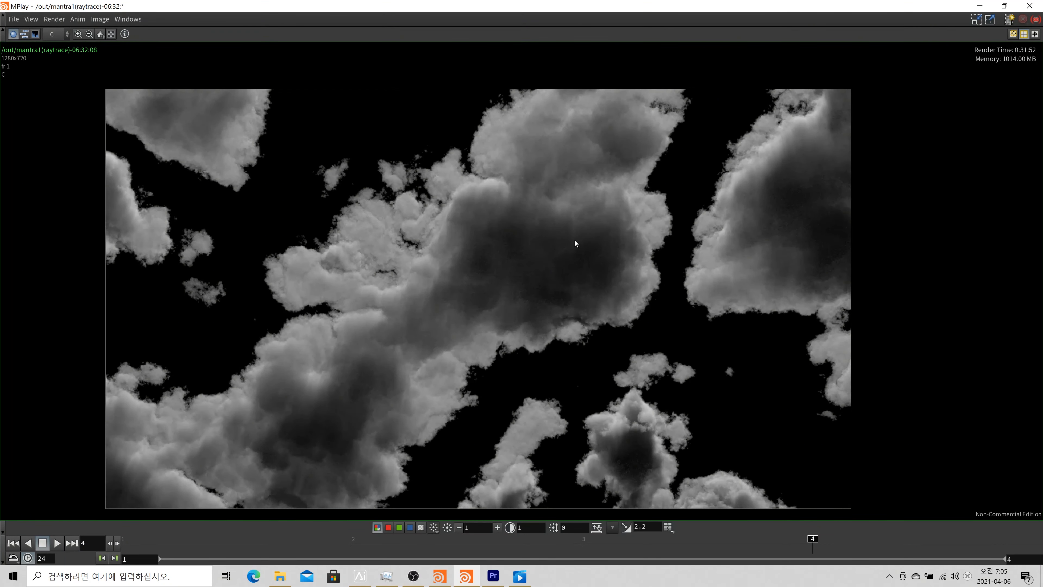
pyautogui.rightClick(903, 96)
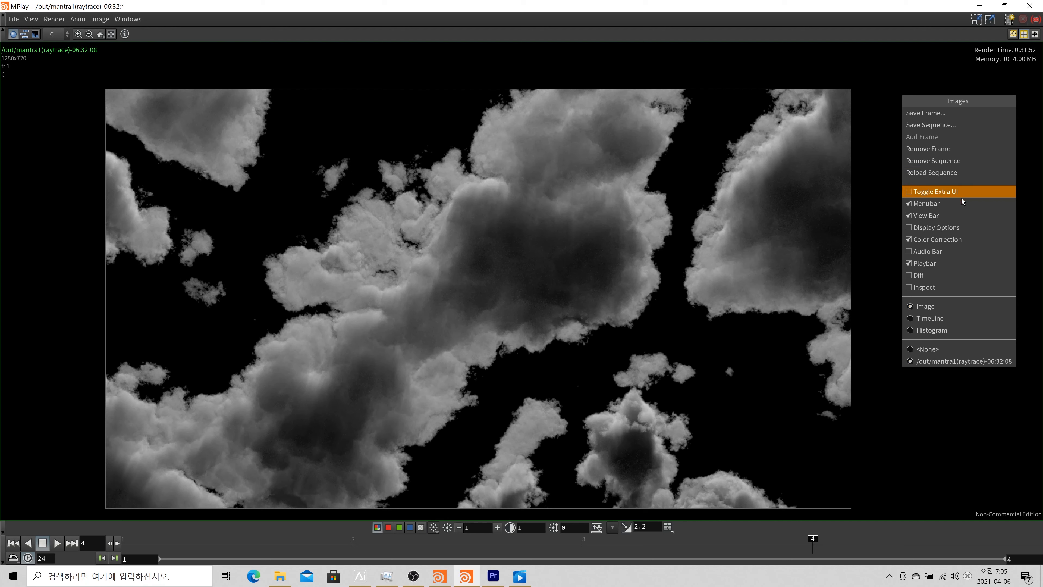
pyautogui.click(204, 164)
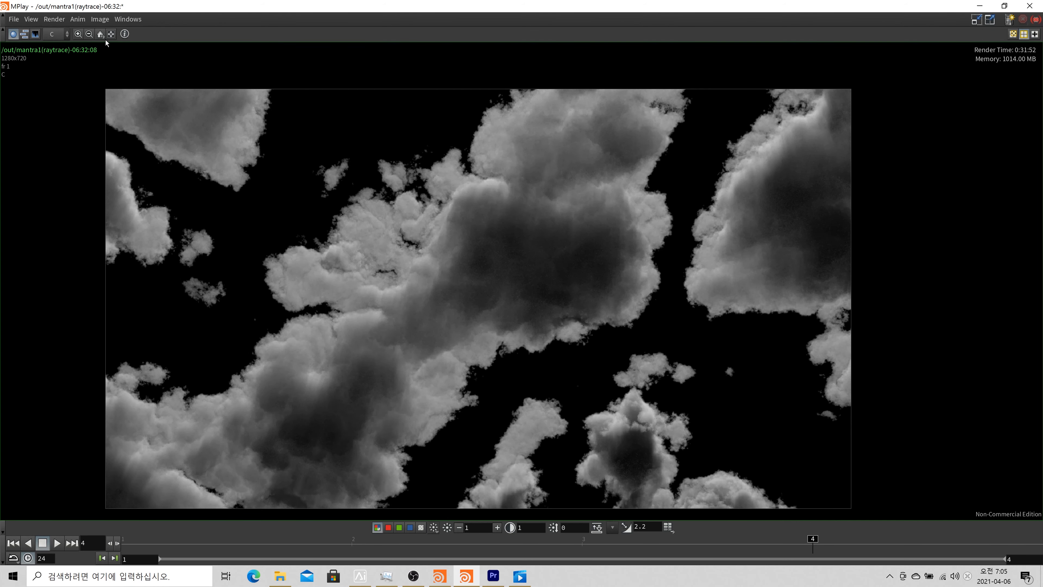
pyautogui.click(98, 21)
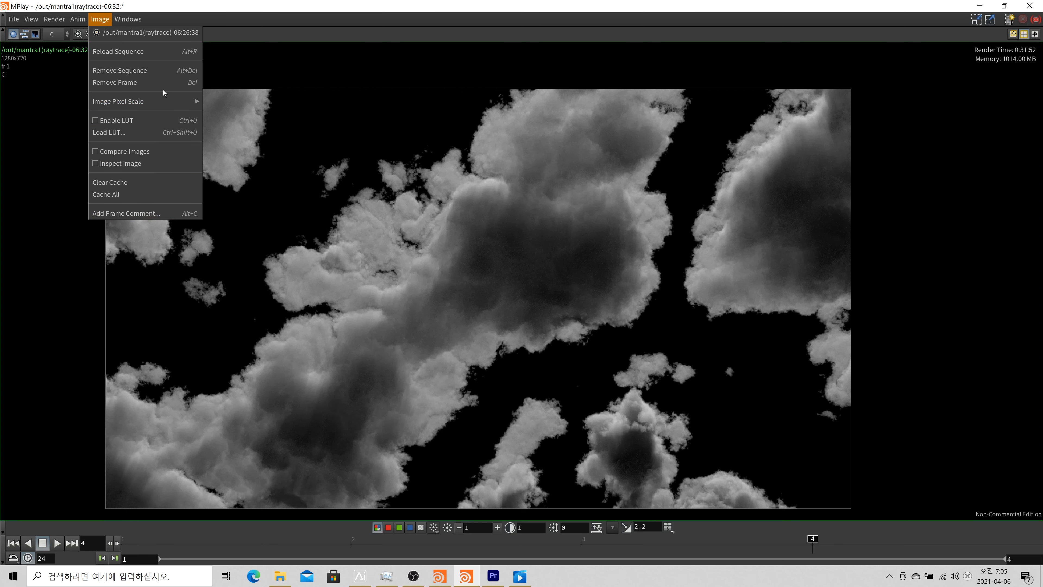
pyautogui.moveTo(57, 24)
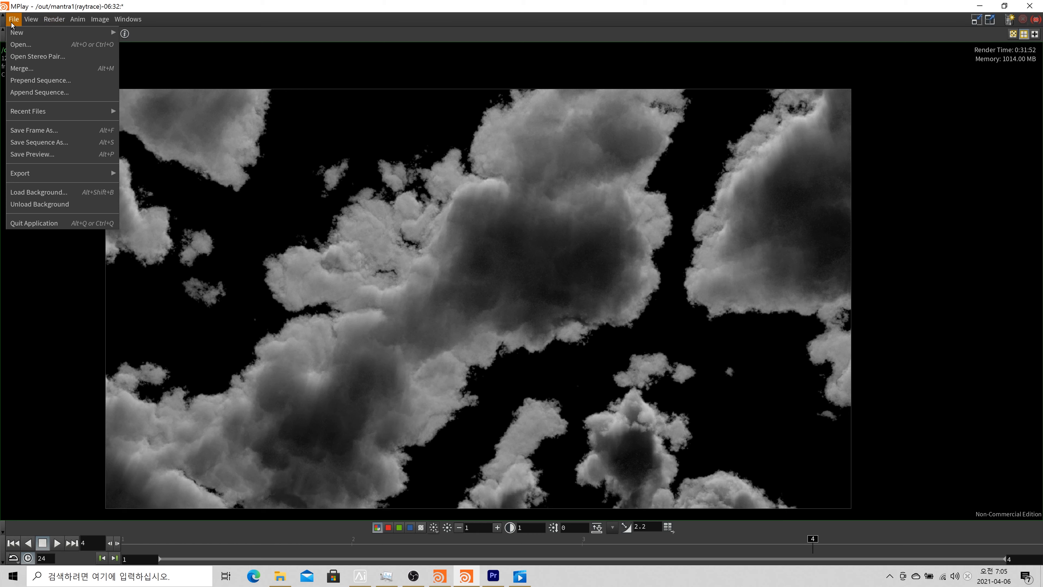
pyautogui.click(60, 196)
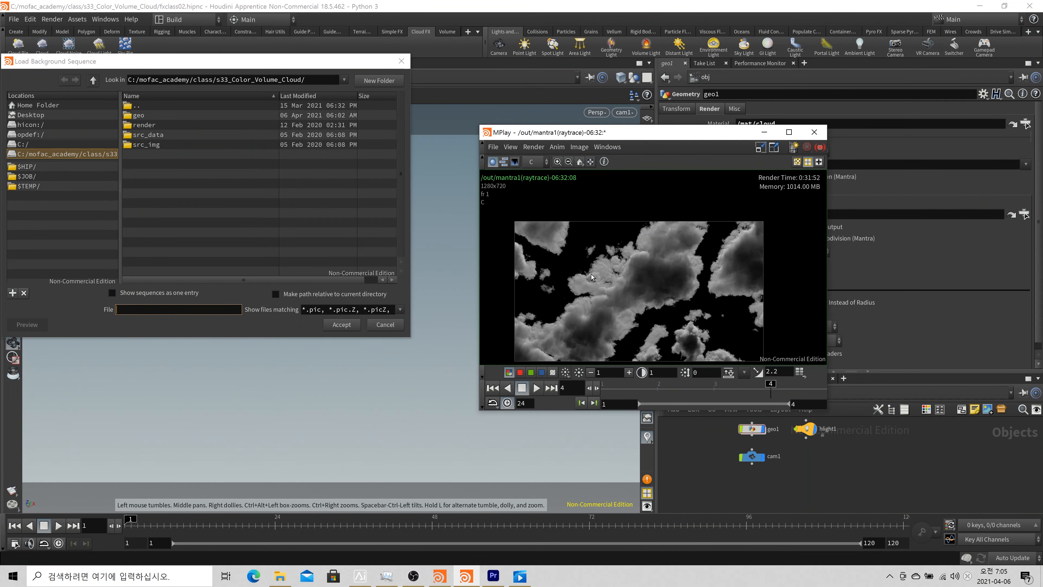
pyautogui.click(398, 328)
# Examine the detail along the central cloud's lower edge in the render up close, and return to the full image
pyautogui.scroll(4, 700, 255)
pyautogui.moveTo(701, 255); pyautogui.dragTo(720, 204, button='middle')
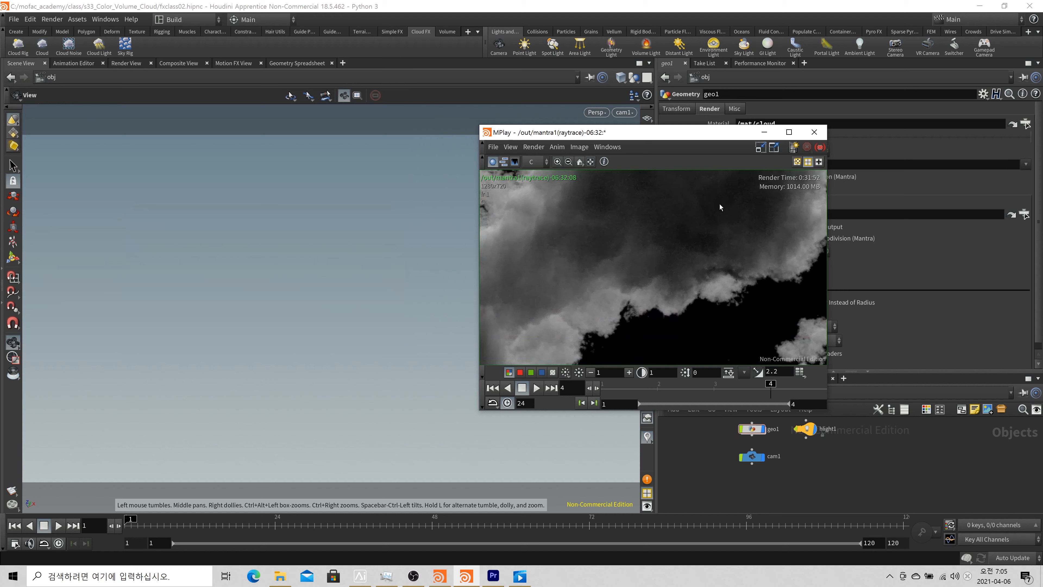
pyautogui.scroll(-3, 718, 209)
pyautogui.scroll(-4, 719, 209)
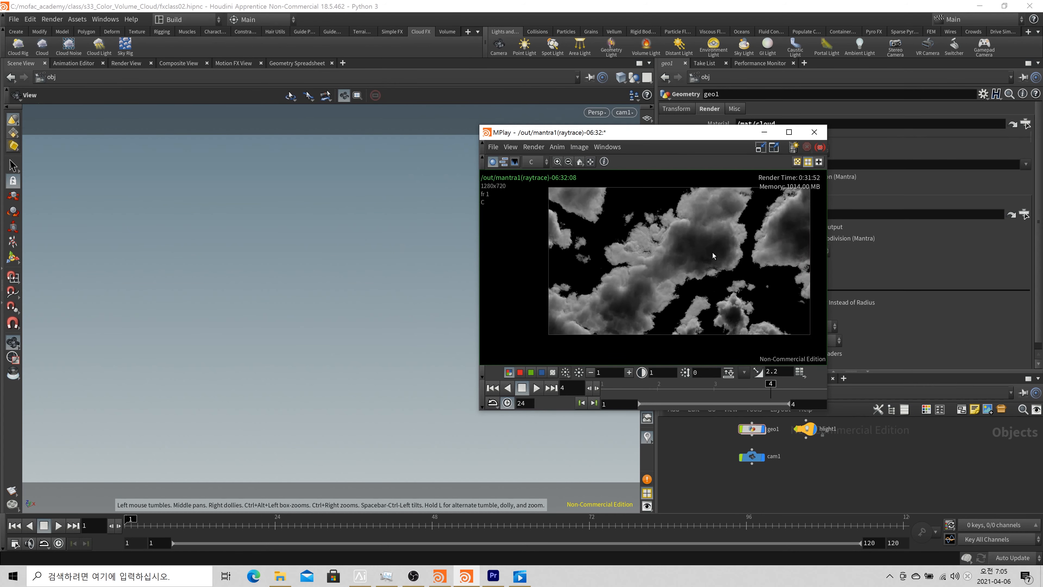